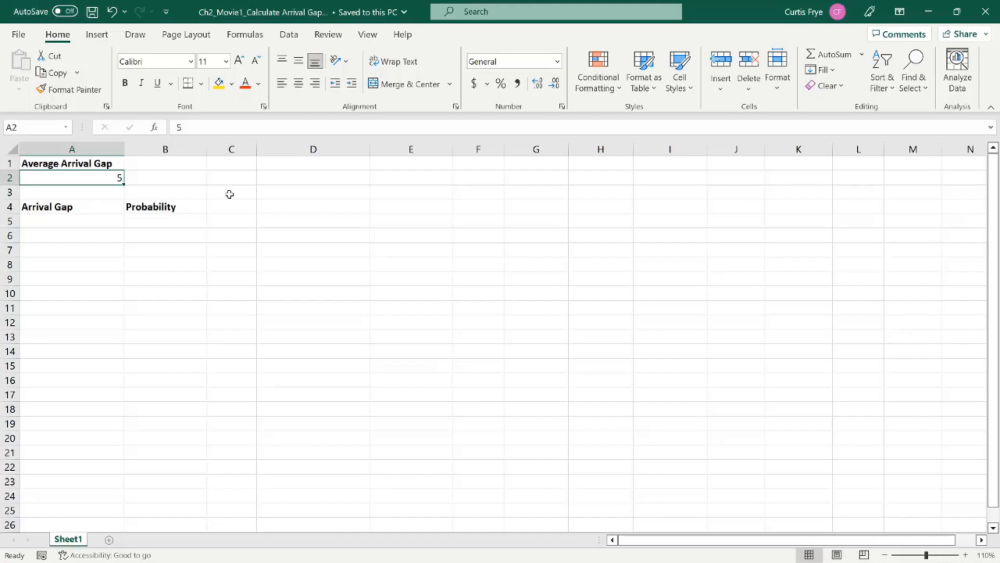
Step: Fill the Arrival Gap column from A5 to A24 with the whole-number series 0 to 19
click(119, 225)
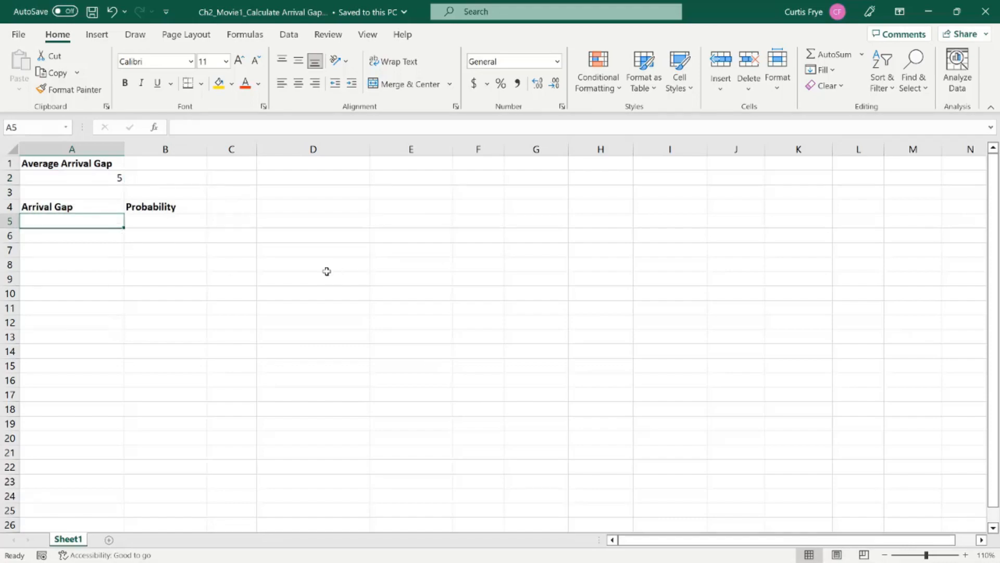
text(0)
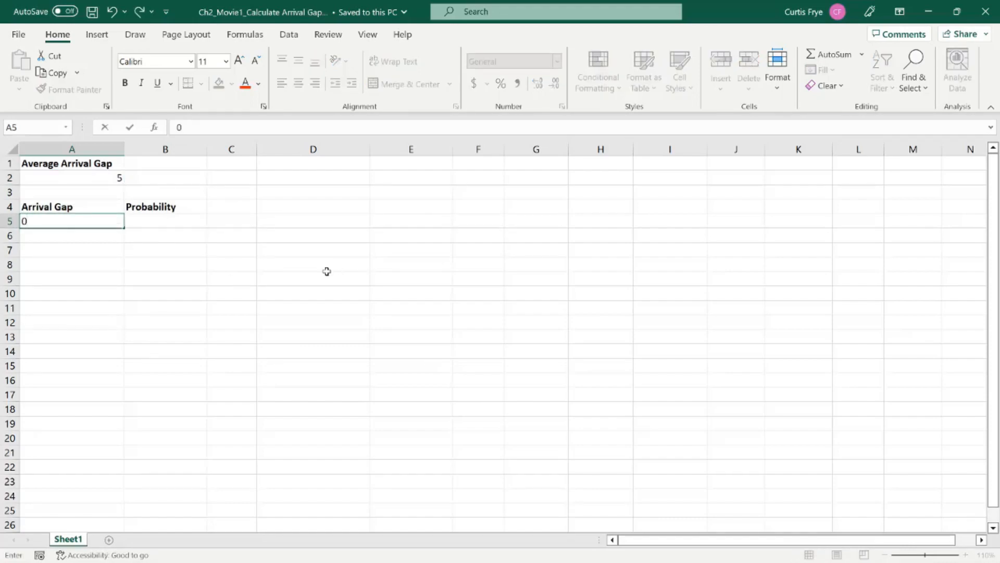
key(Return)
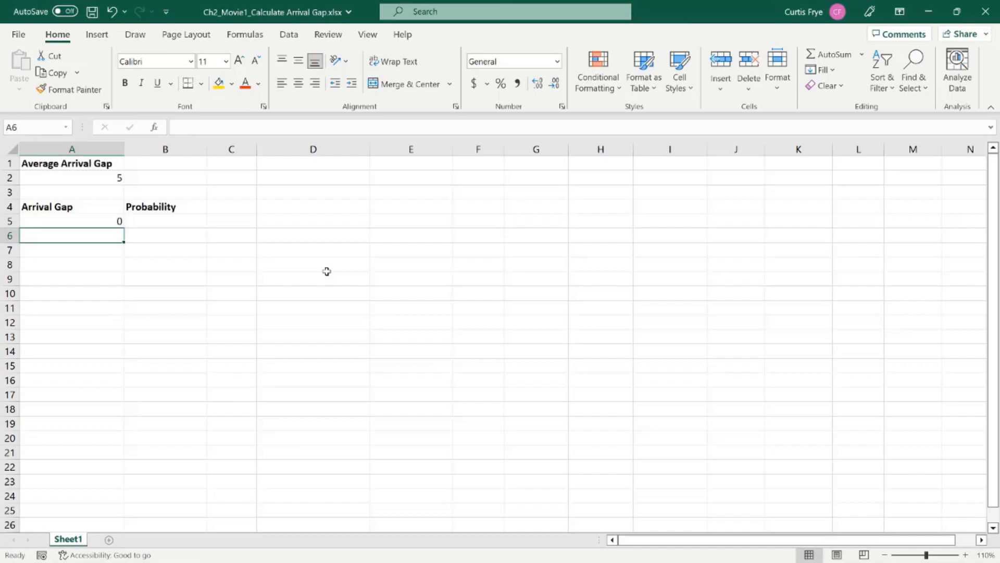
text(1)
key(Return)
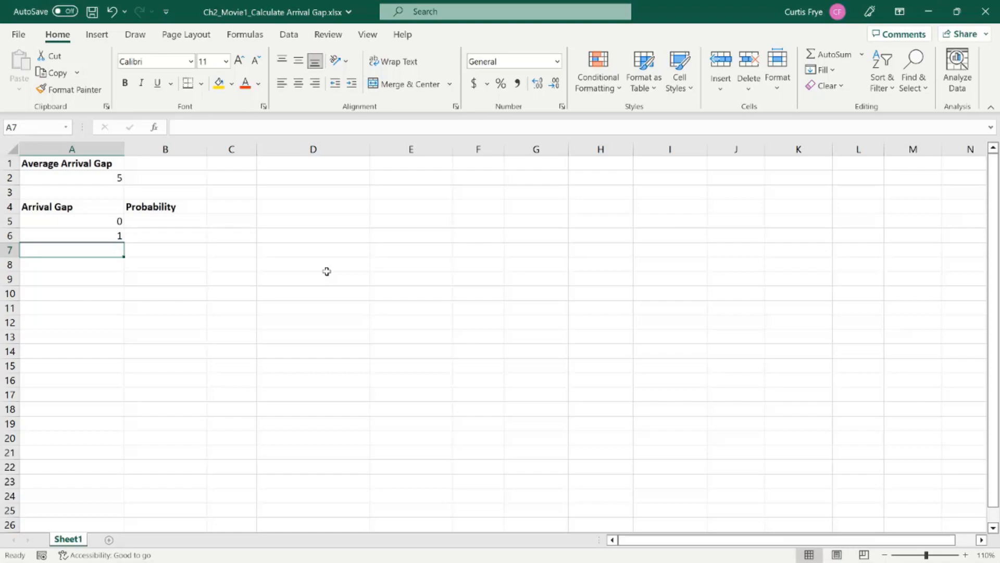
click(110, 222)
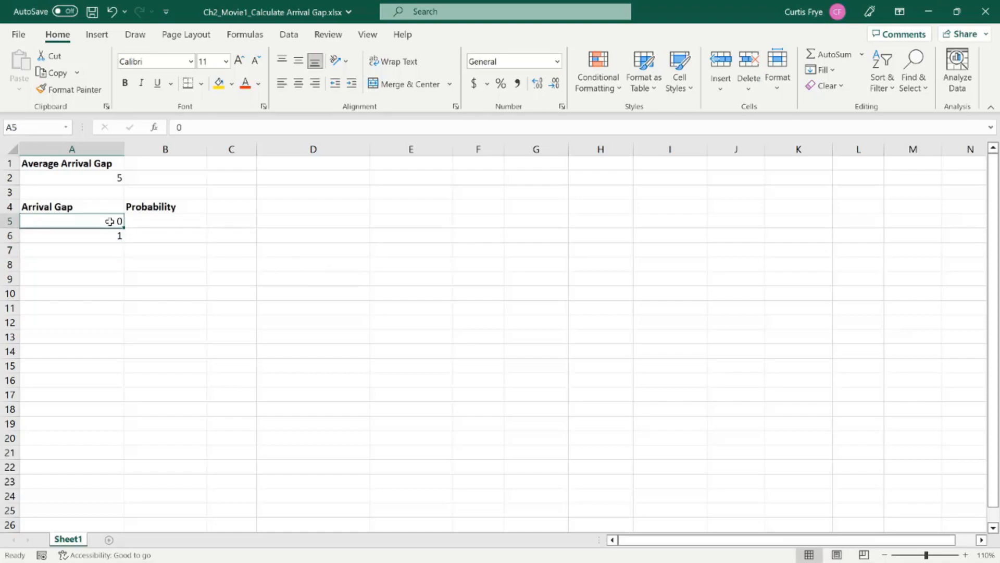
drag(109, 221, 108, 234)
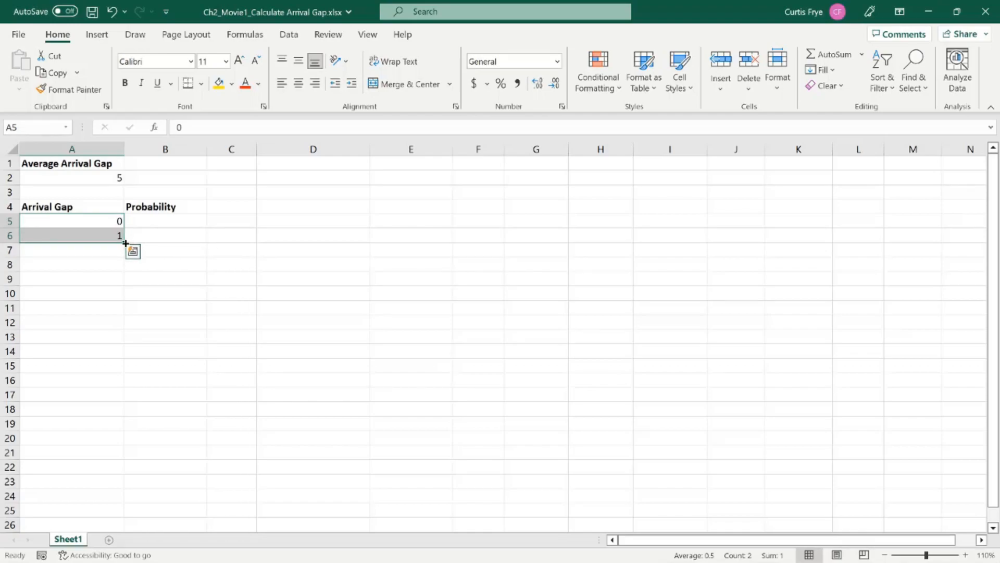
drag(125, 242, 114, 498)
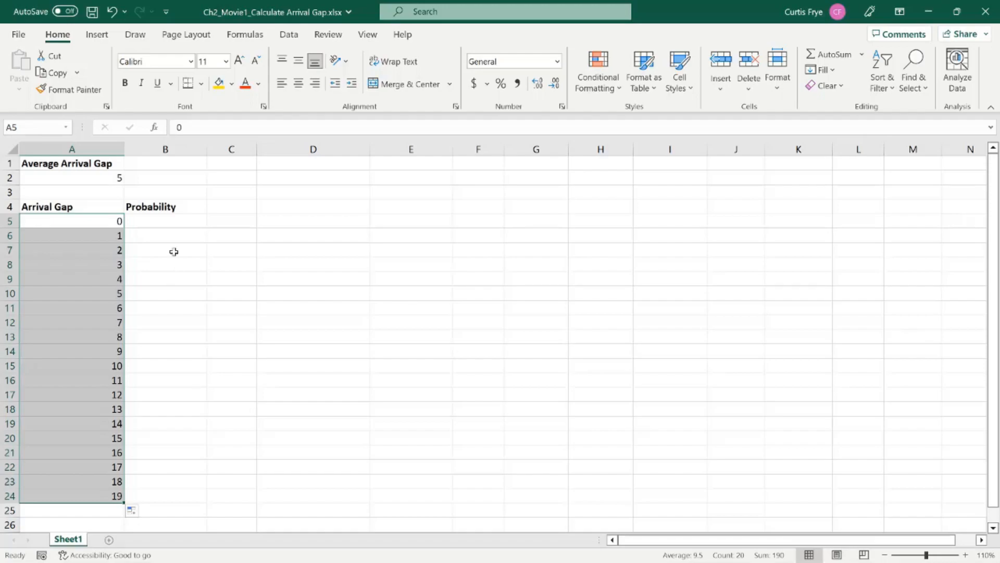
Step: Enter 0 in B5 as the probability for an arrival gap of 0
click(172, 219)
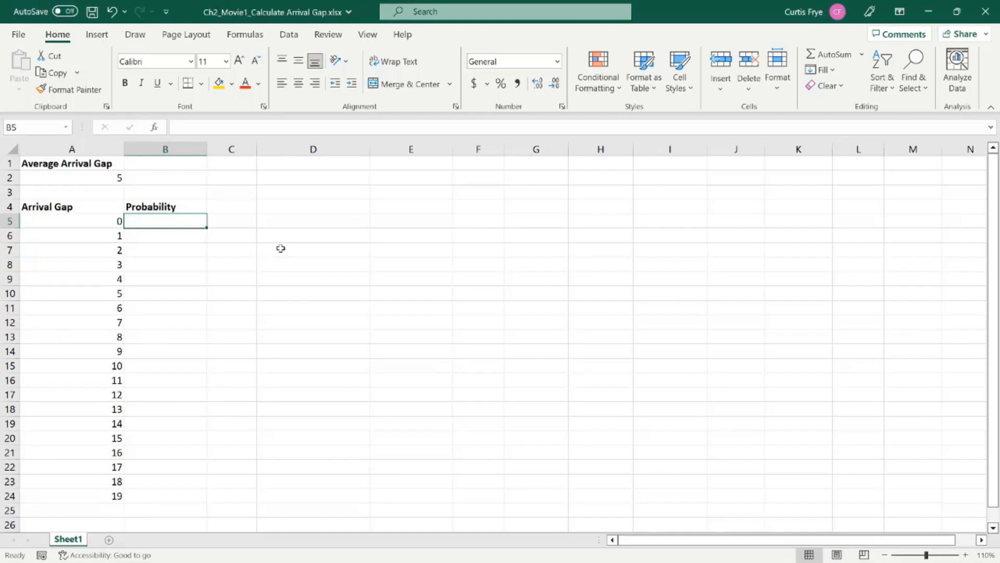
text(0)
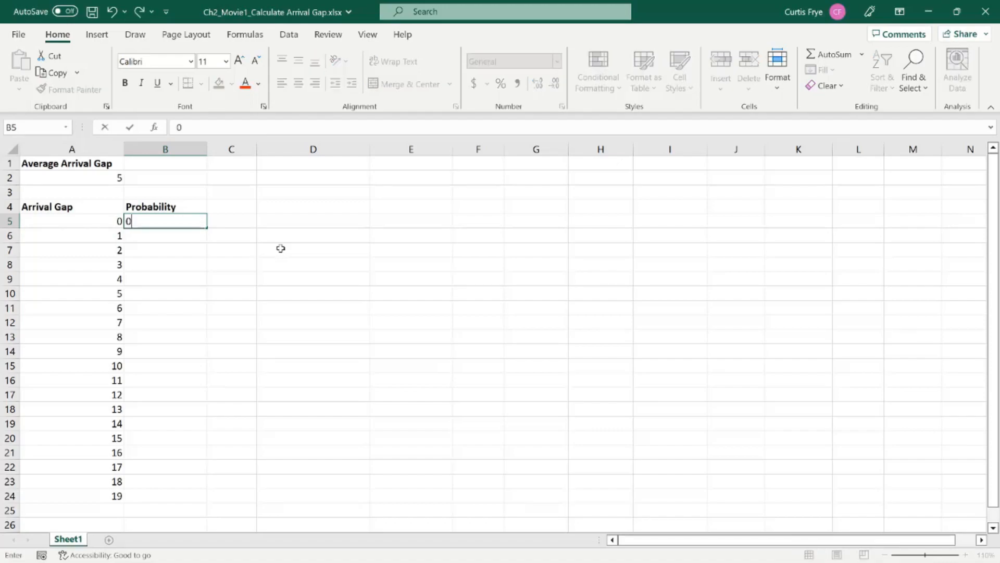
key(Return)
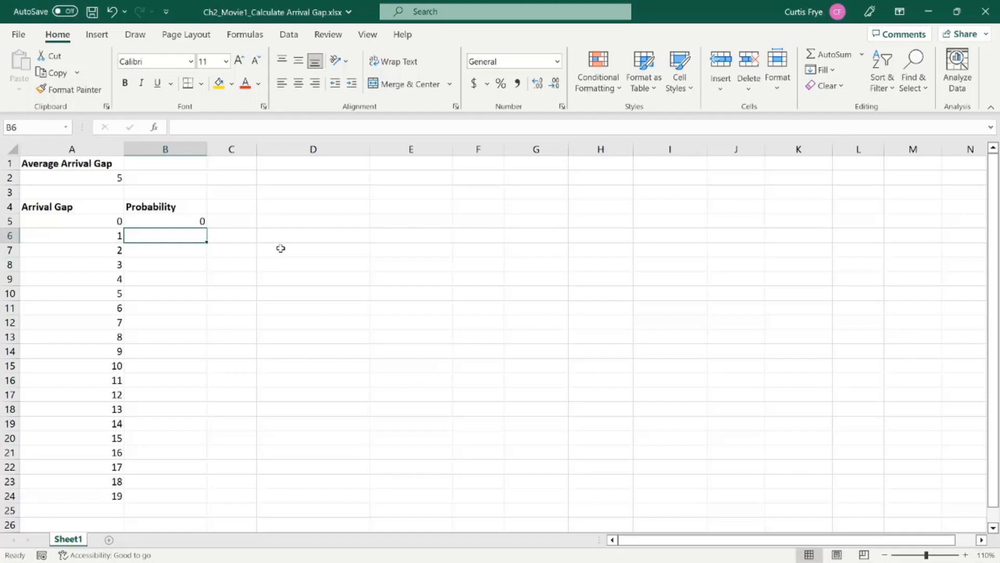
Step: Calculate the cumulative Poisson probability in B6 with =POISSON.DIST(A6,$A$2,TRUE)
text(=)
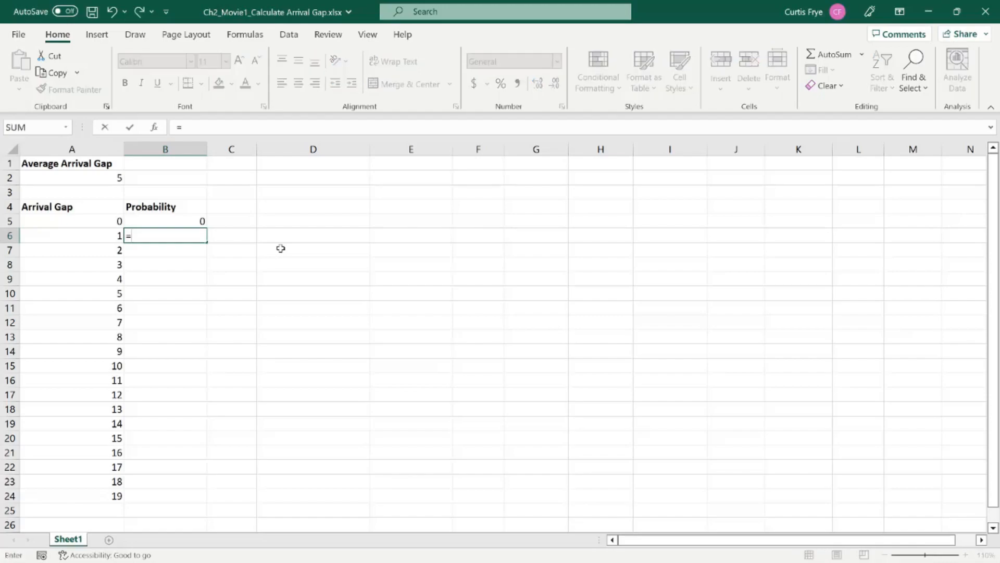
text(poisson)
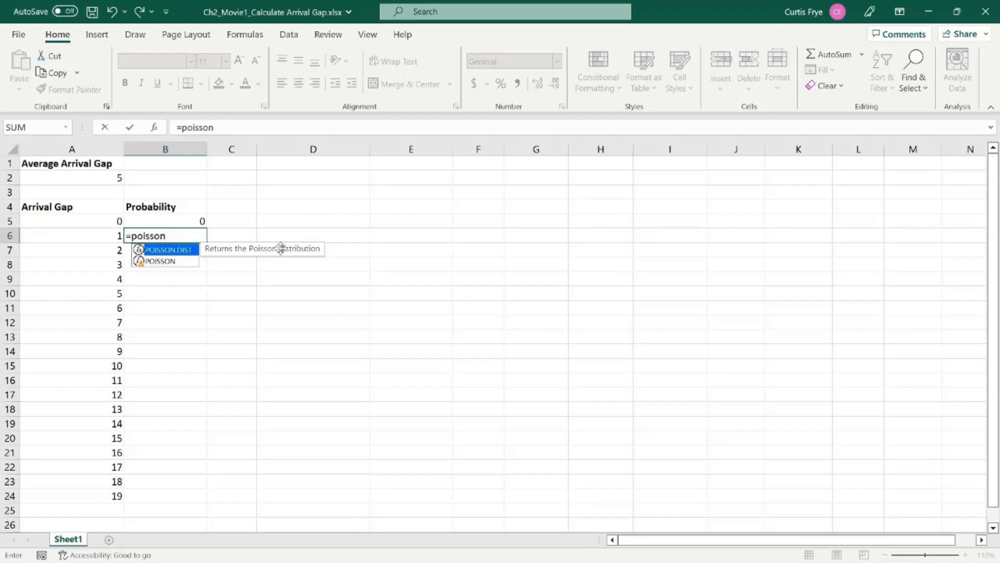
key(Tab)
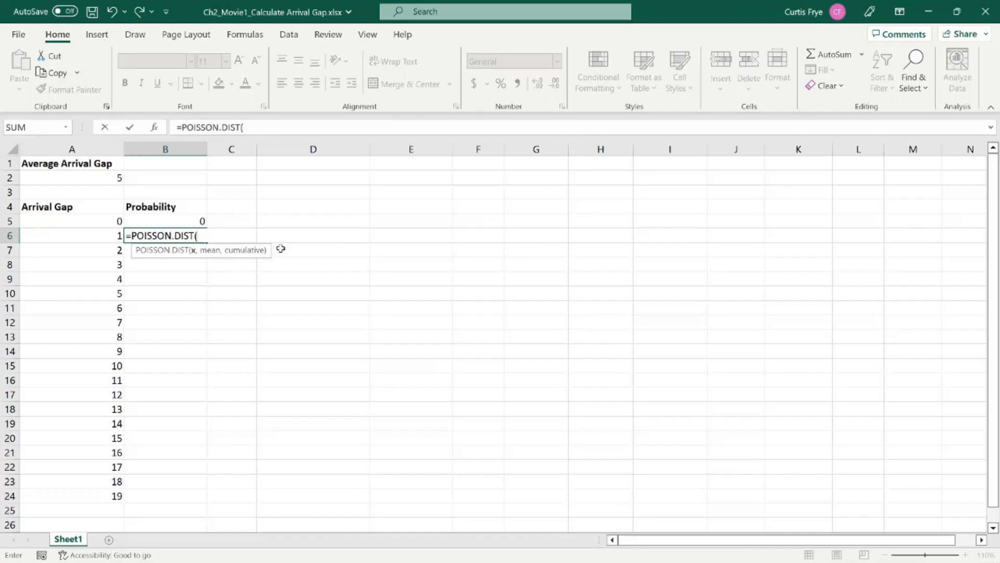
text(a)
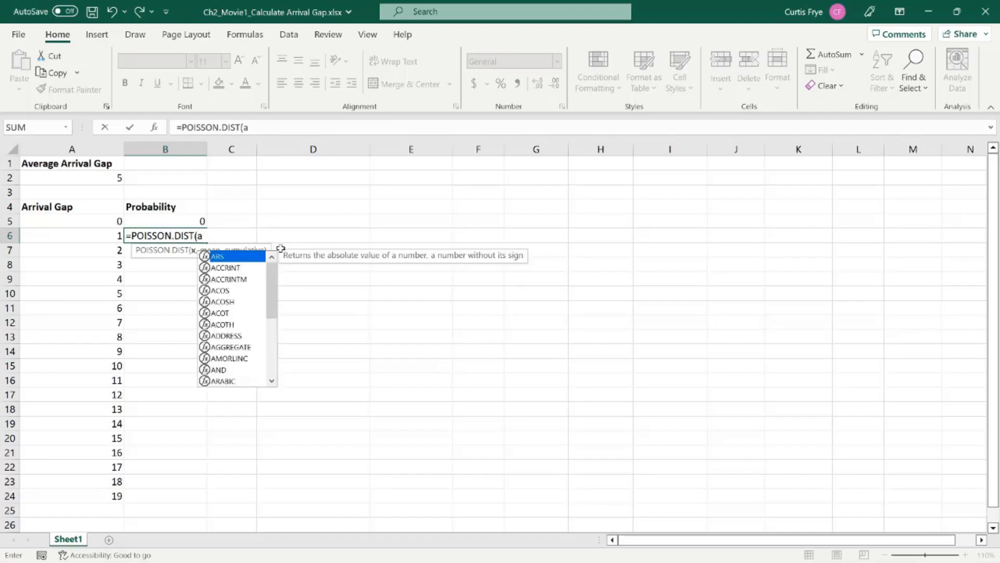
text(6,)
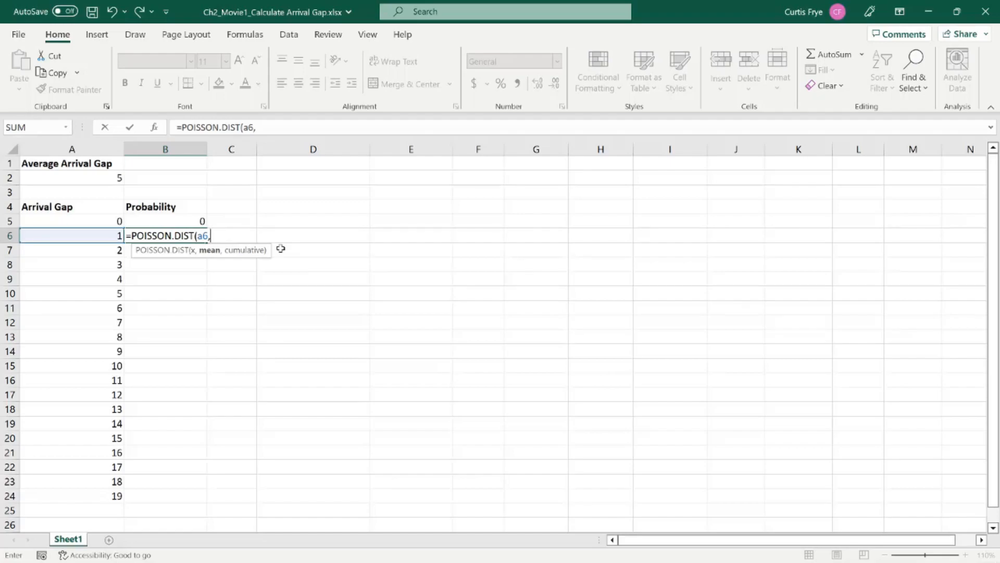
text(a2)
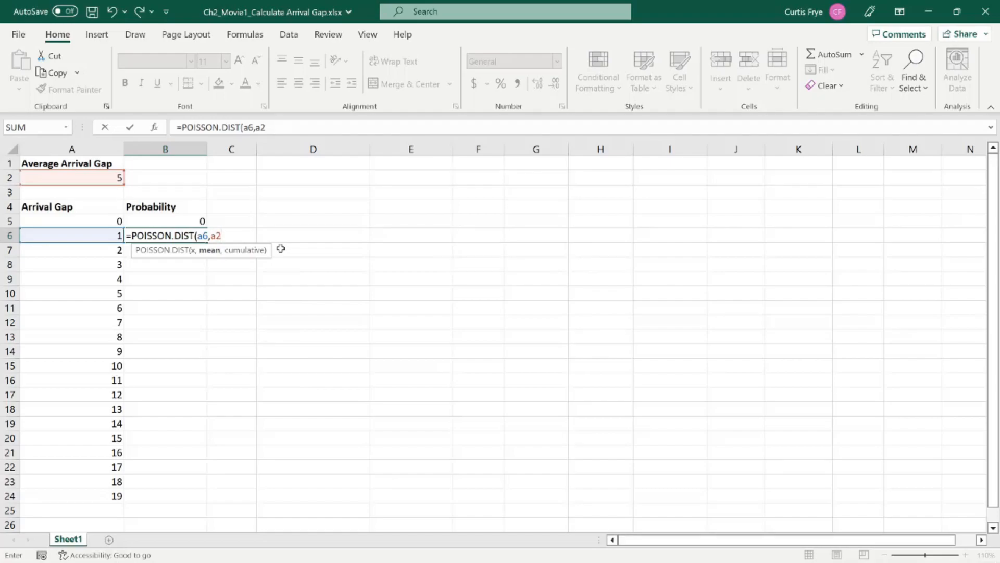
key(F4)
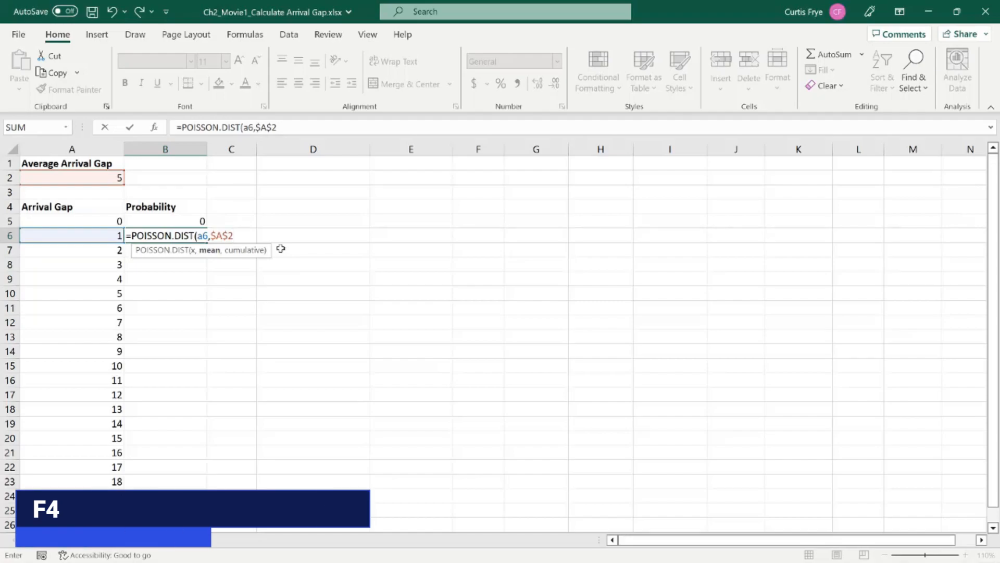
text(,)
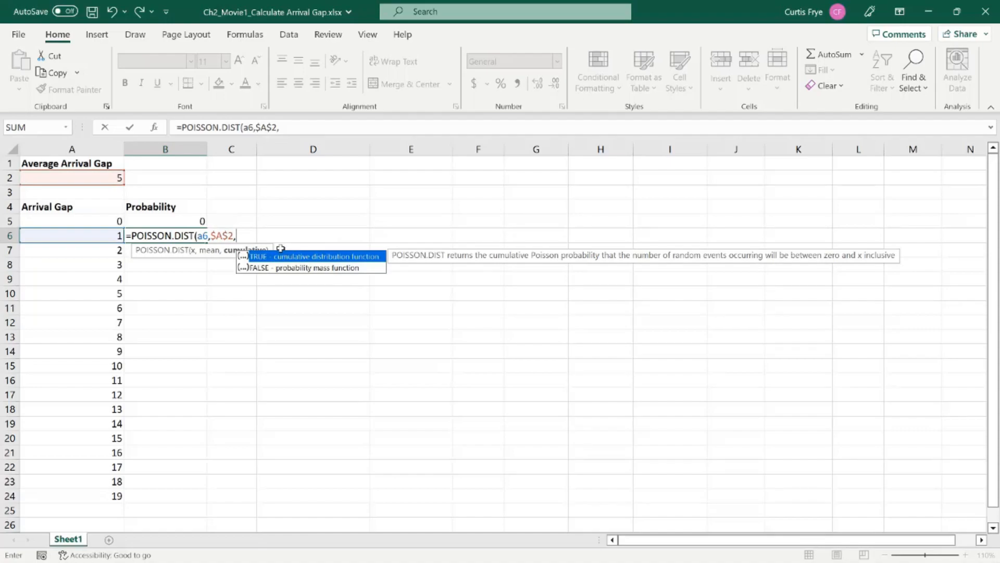
key(Tab)
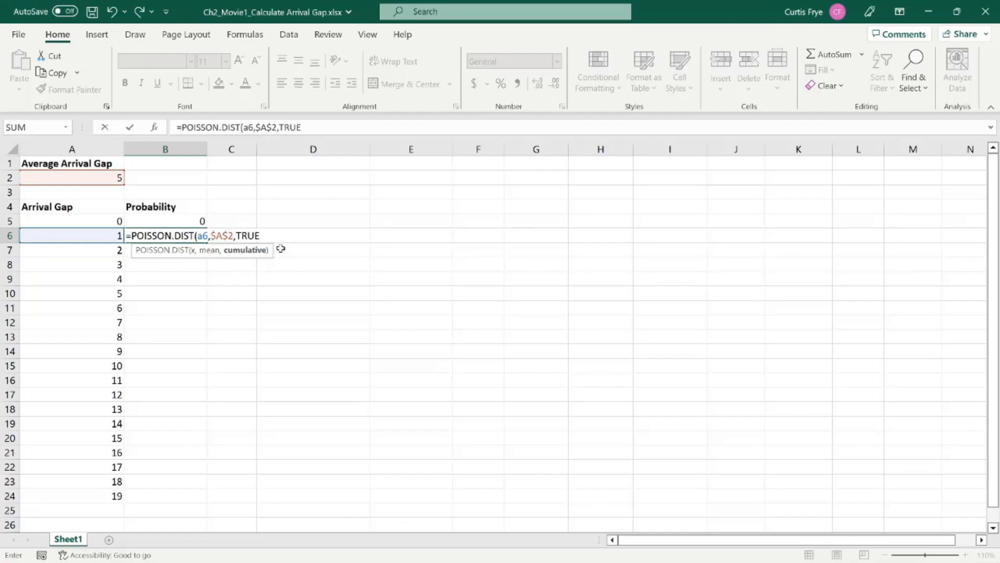
text())
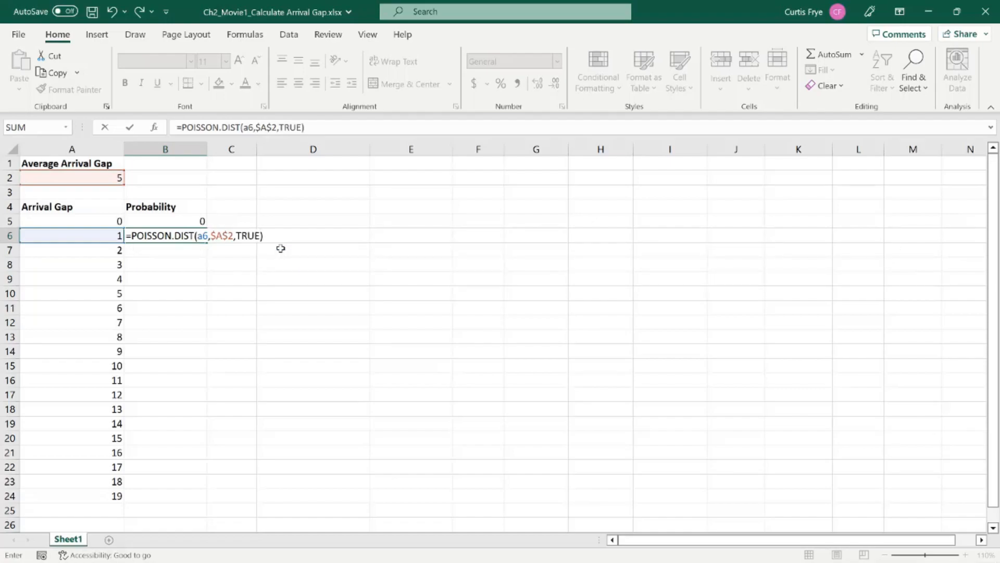
key(Return)
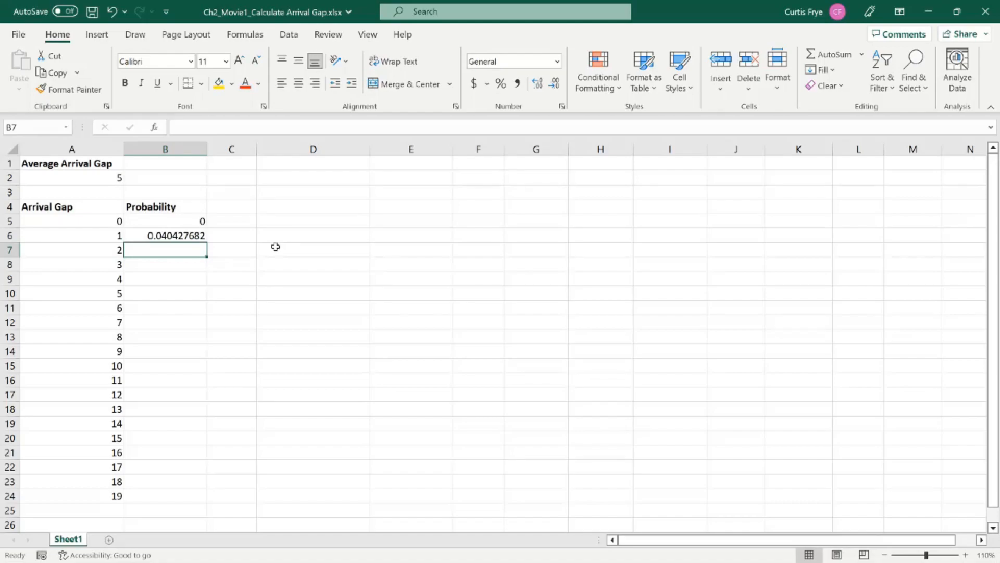
Step: Copy the B6 formula down the Probability column to B24, and replace the last probability in B24 with 1
key(Up)
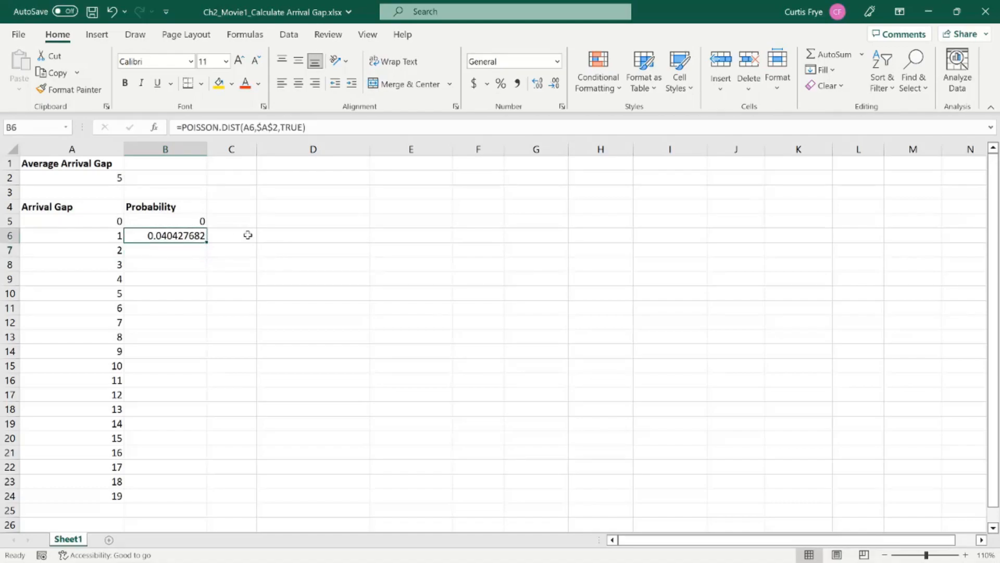
double_click(207, 243)
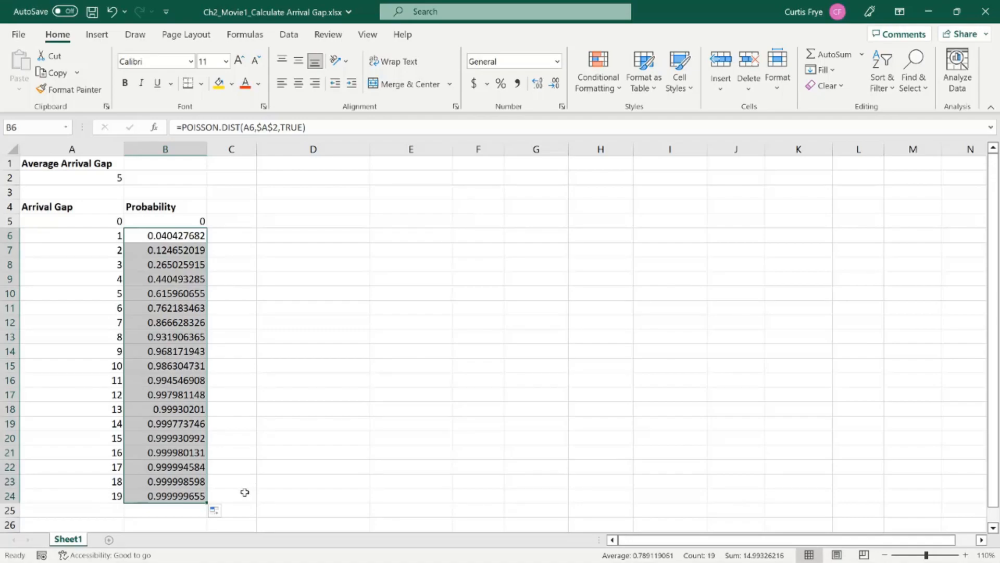
click(198, 497)
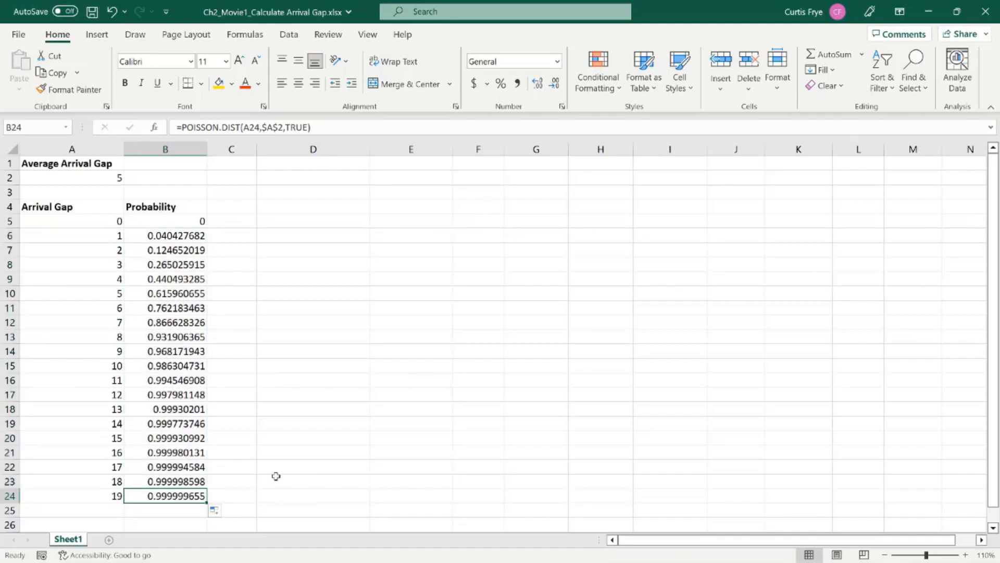
text(1)
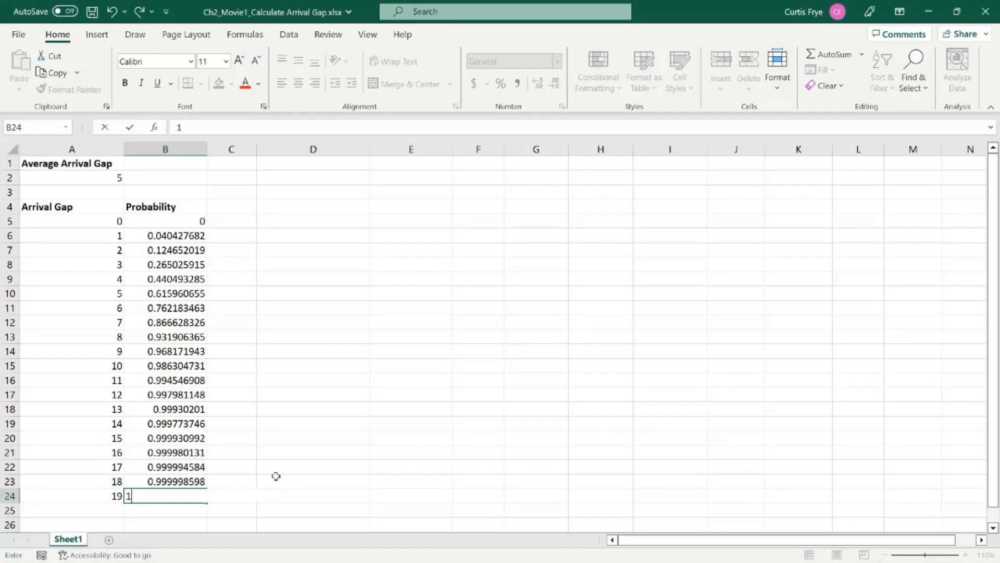
key(Tab)
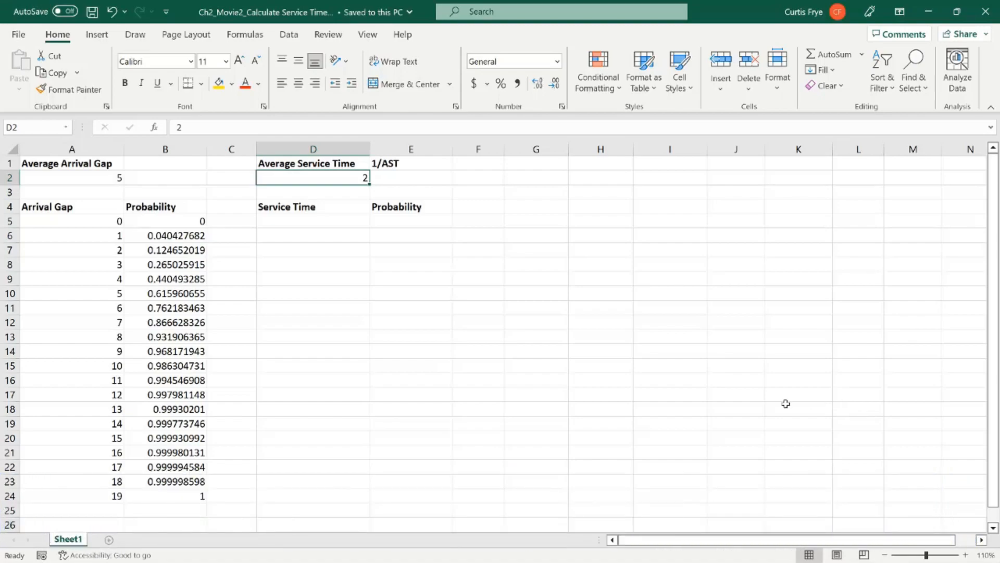
Step: Calculate the reciprocal of the average service time in E2 with =1/D2
click(188, 237)
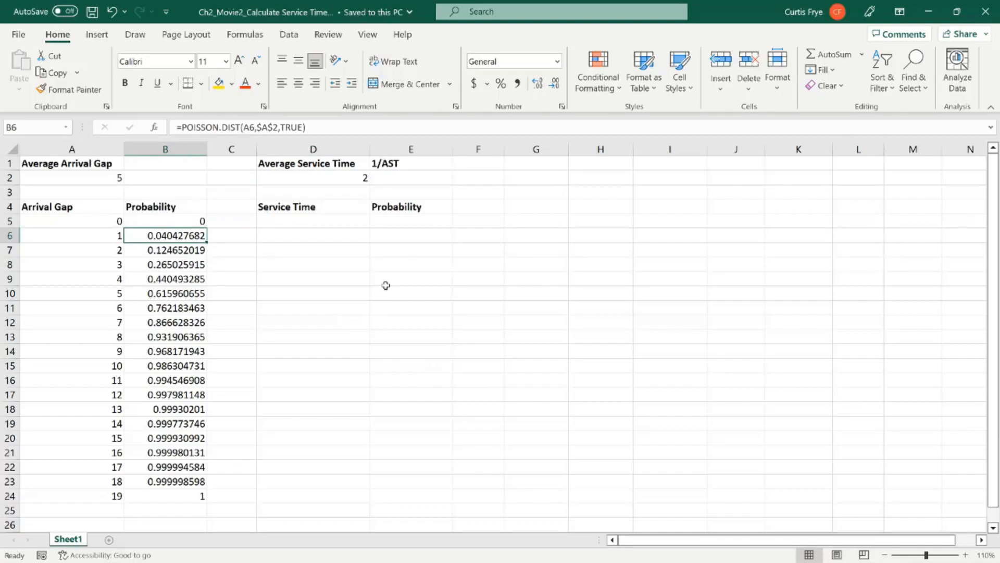
click(333, 177)
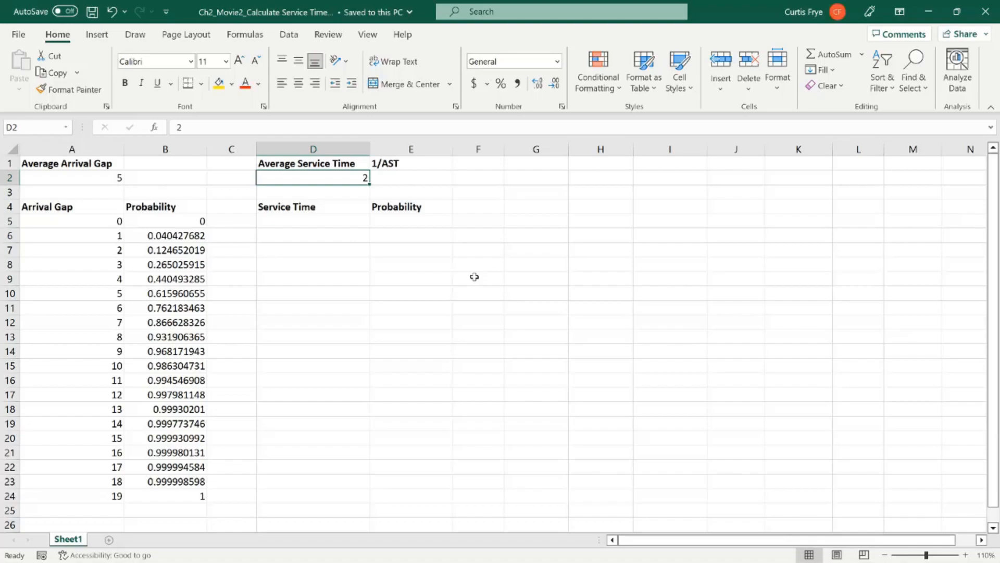
click(424, 180)
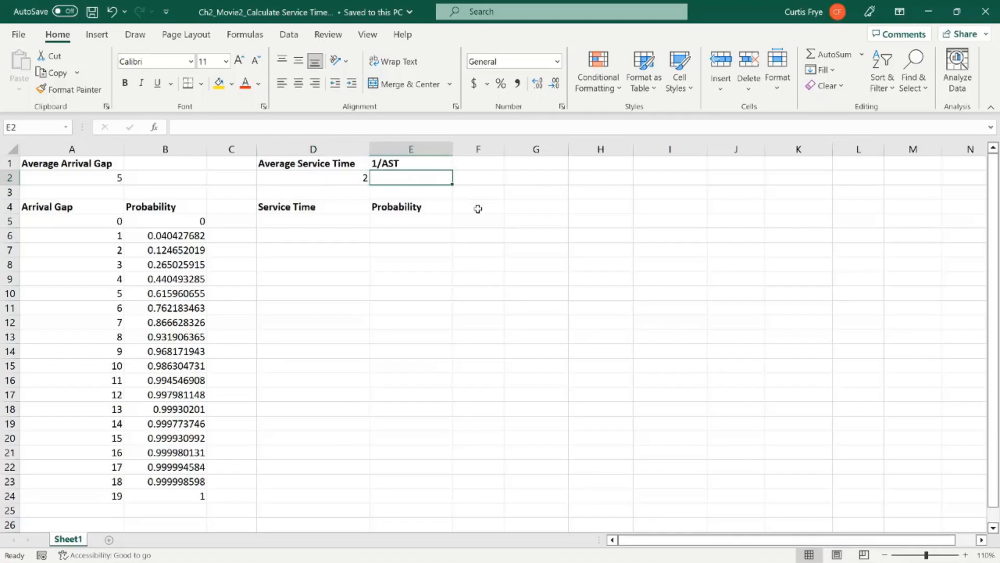
text(=1/d2)
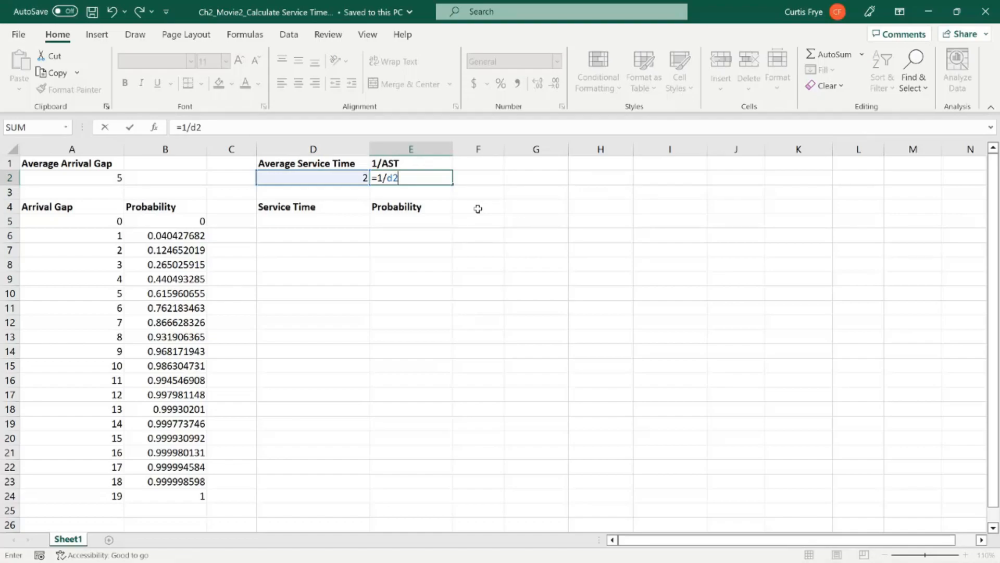
key(Return)
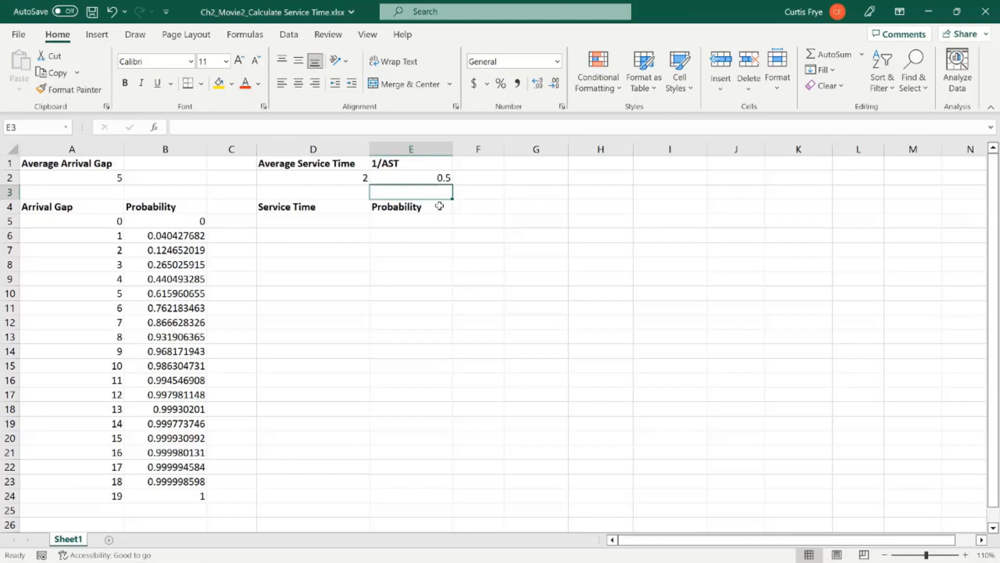
click(343, 177)
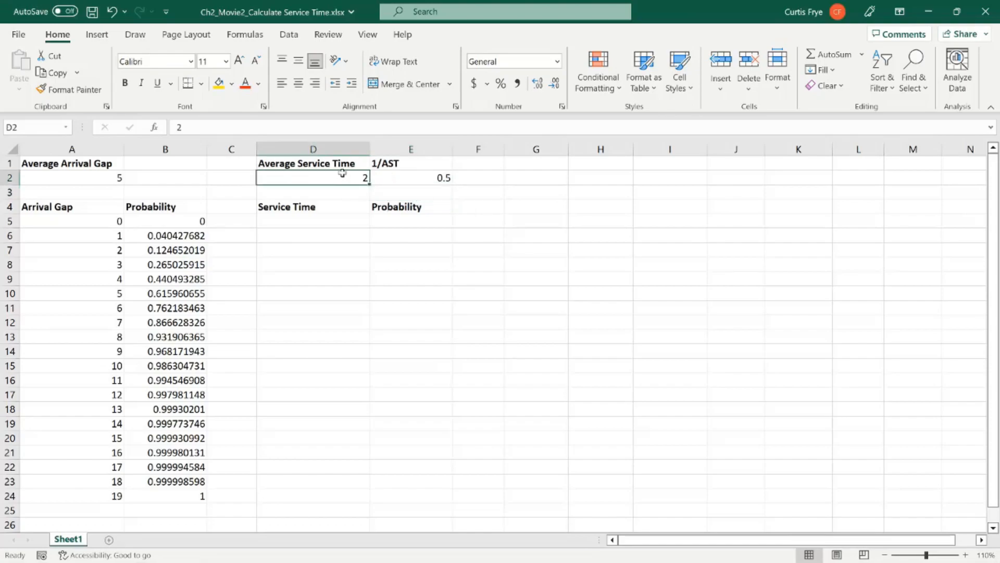
click(400, 176)
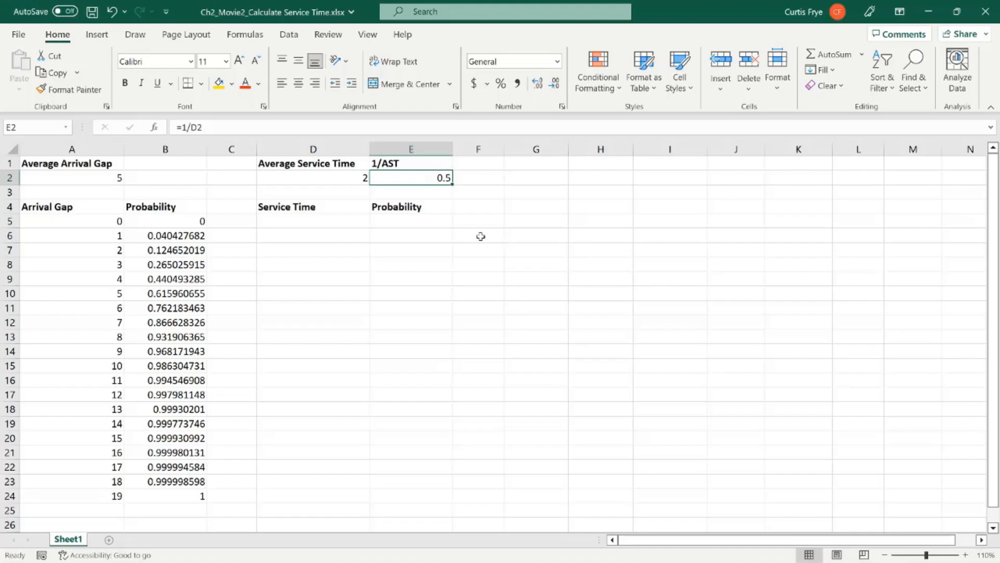
Step: Fill the Service Time column from D5 to D24 with the series 1 to 20
click(342, 224)
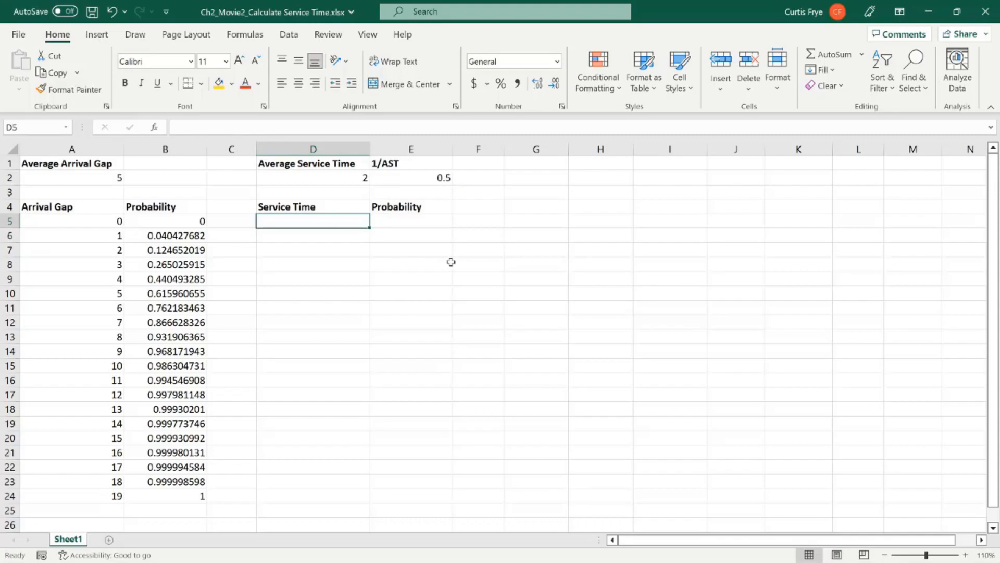
text(1)
key(Return)
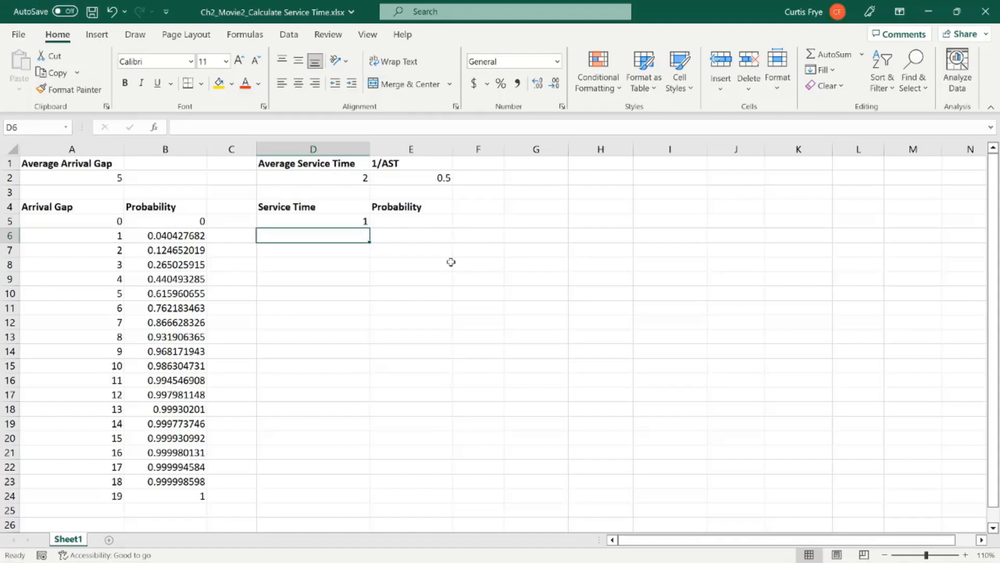
text(2)
key(Return)
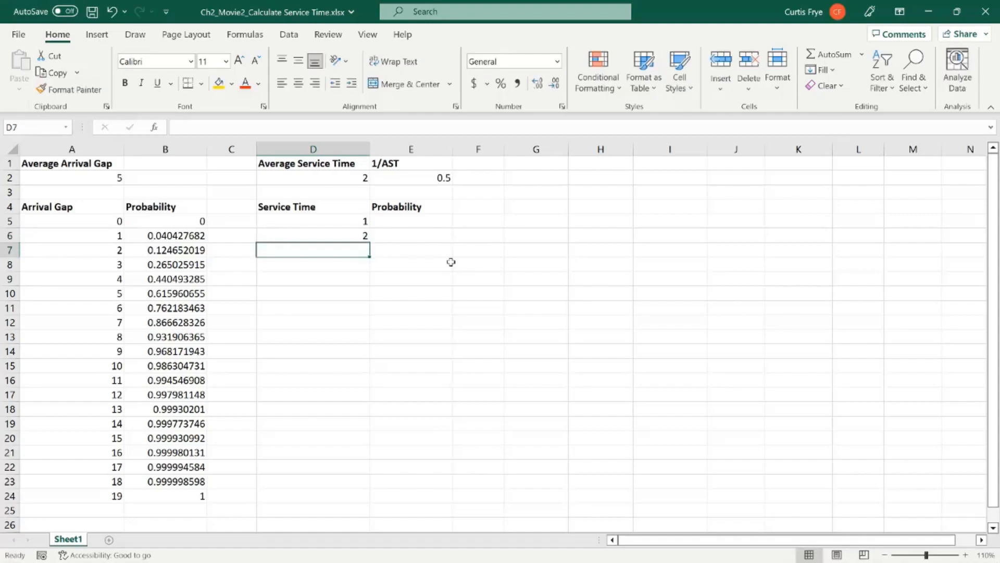
drag(354, 222, 356, 498)
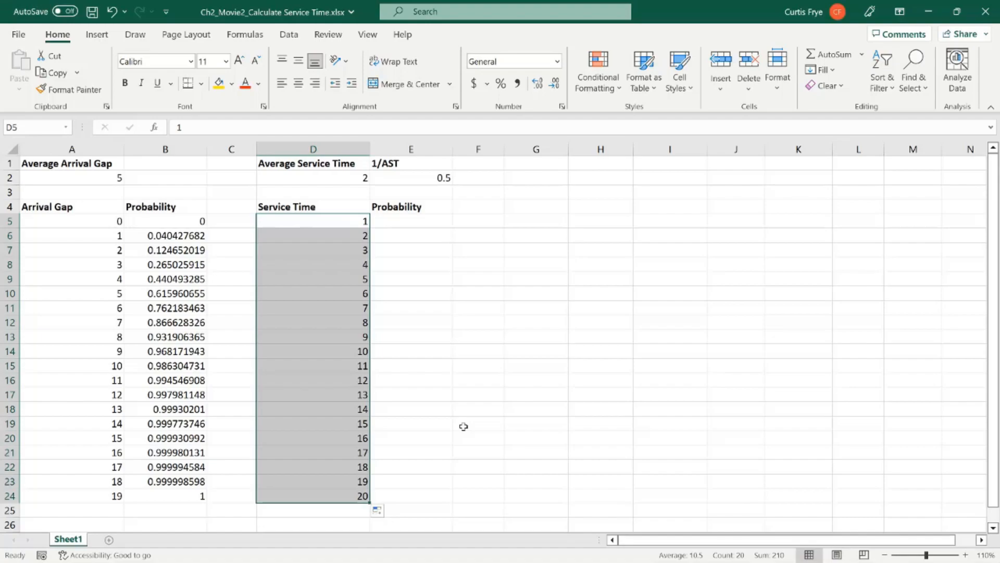
Step: Calculate the cumulative exponential probability of the first service time in E5 with =EXPON.DIST(D5,$E$2,TRUE)
click(430, 223)
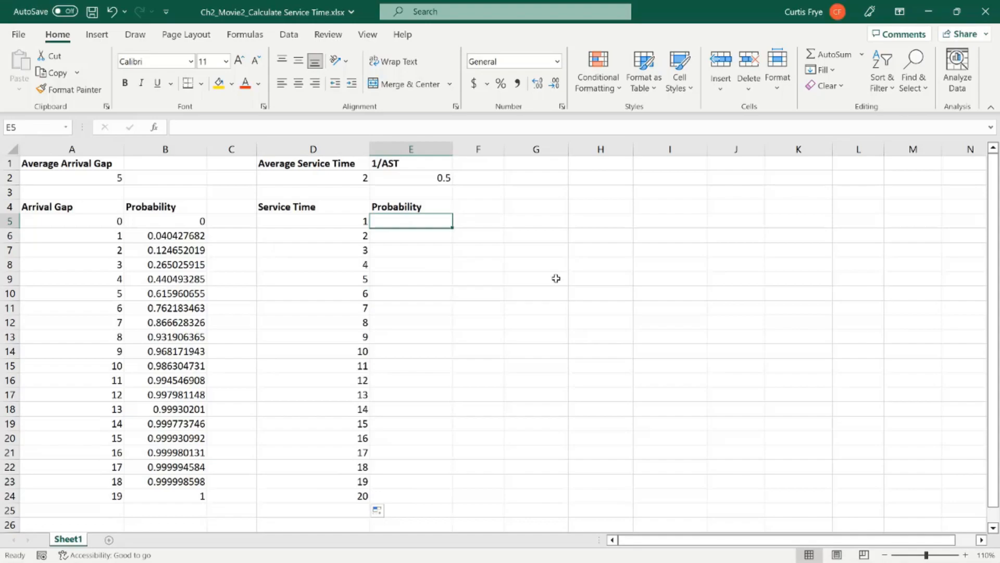
text(=)
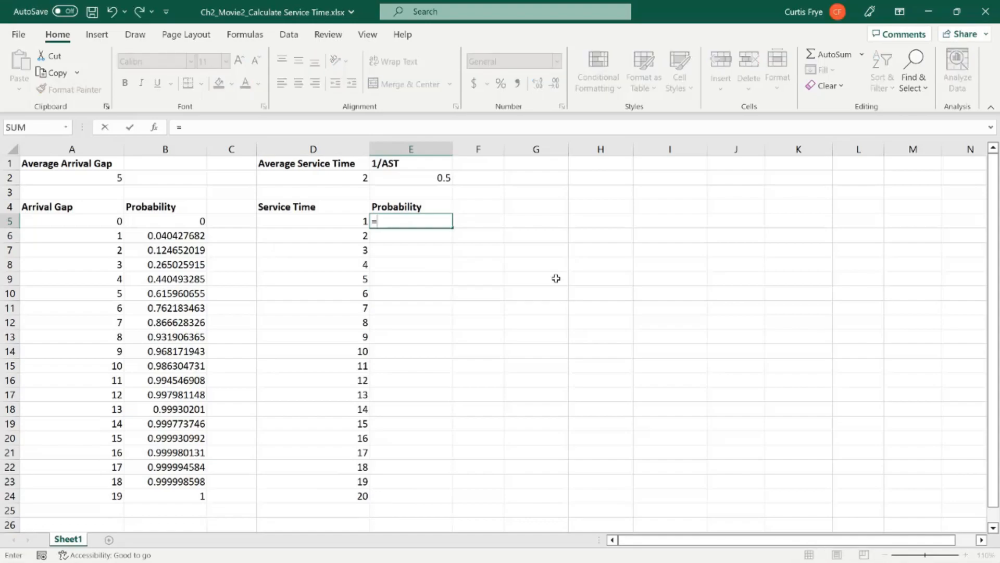
text(expon.)
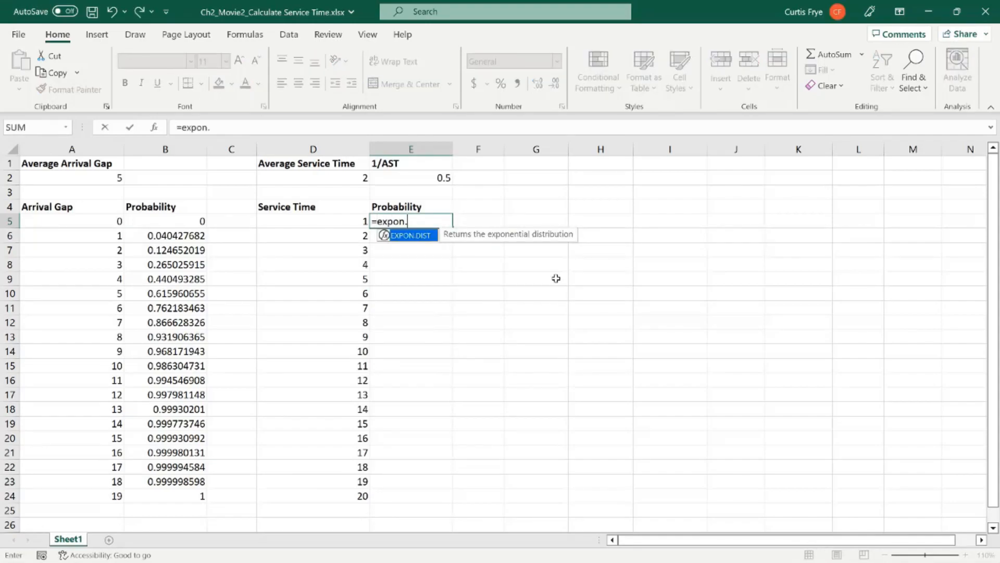
key(Tab)
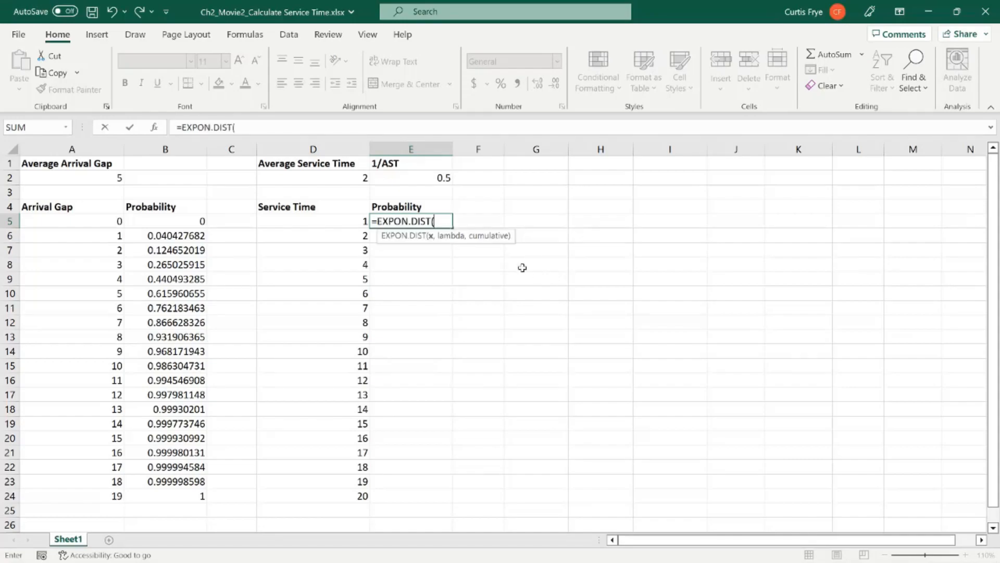
click(342, 221)
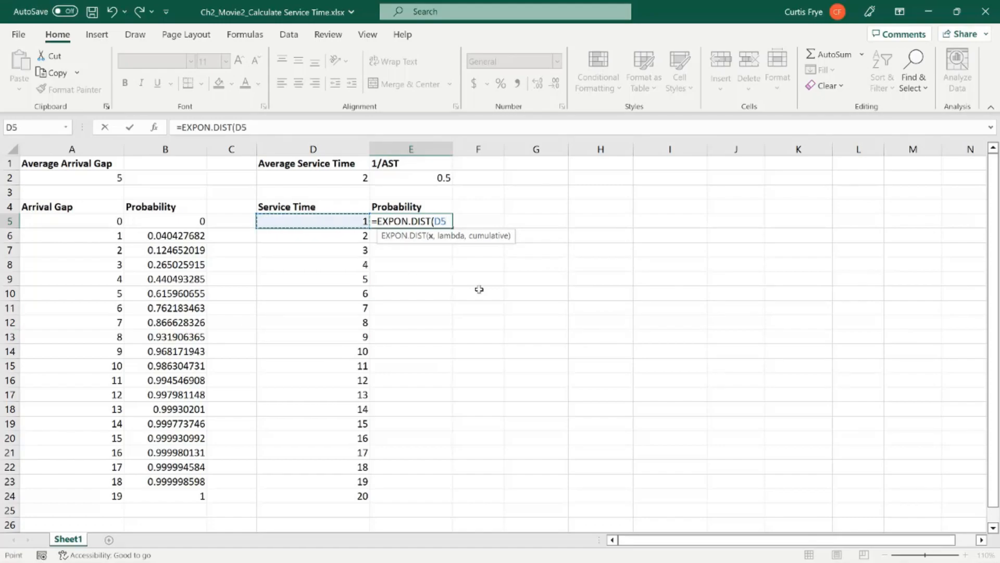
text(,)
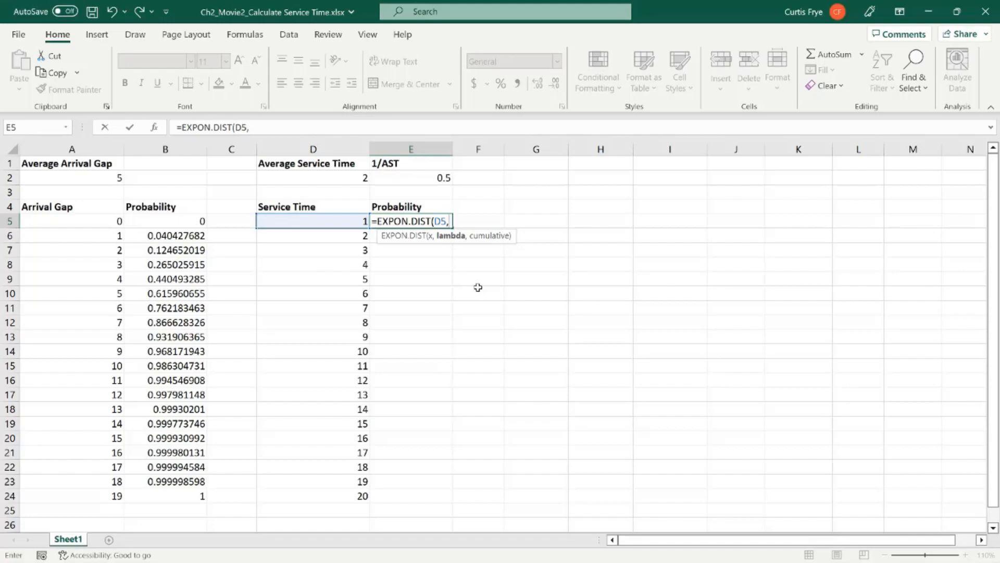
click(427, 177)
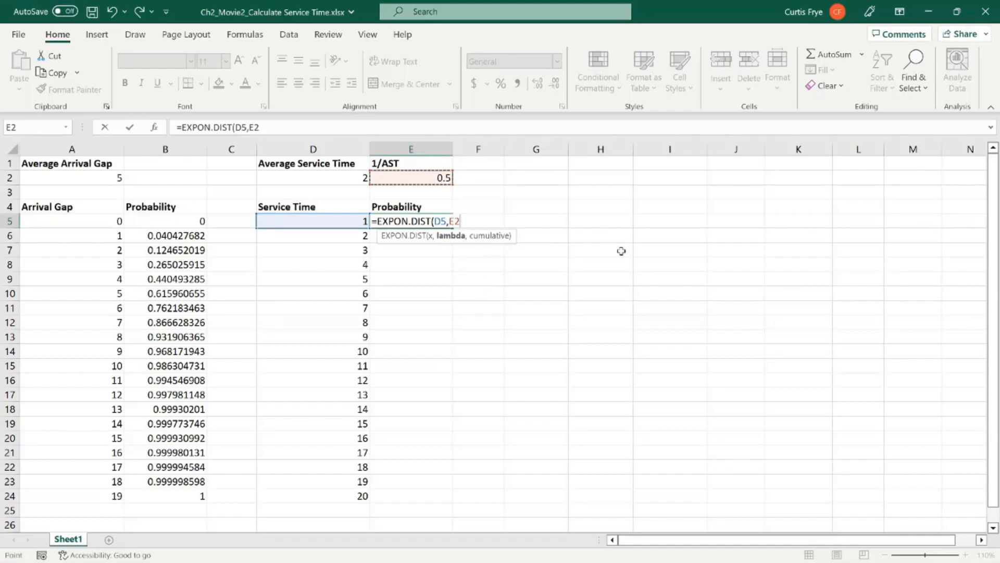
key(F4)
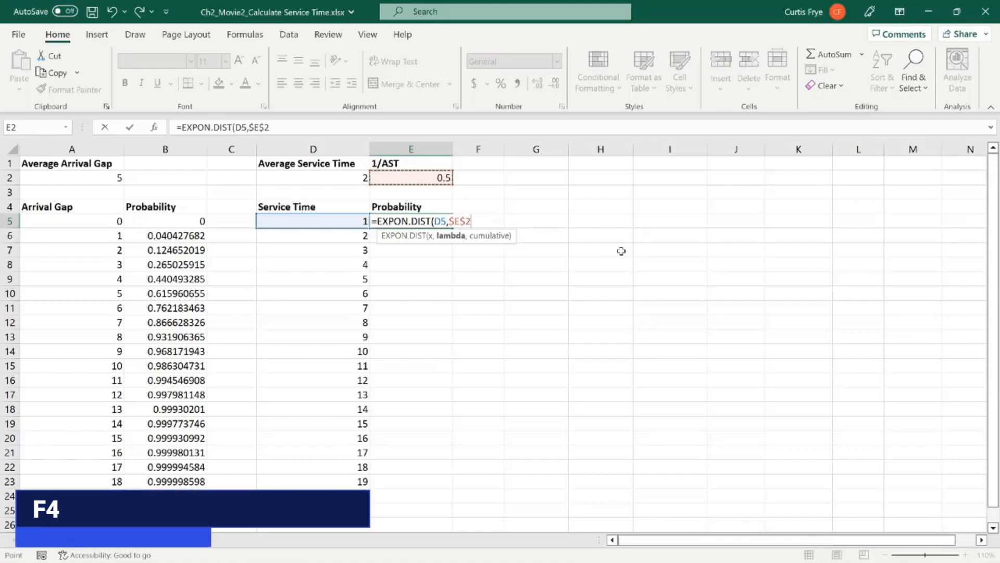
text(,)
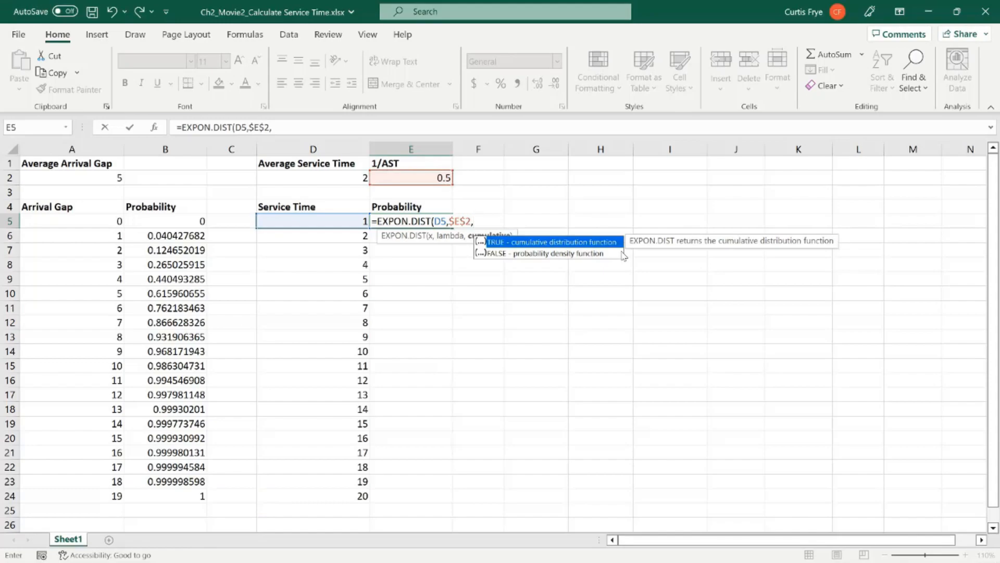
key(Tab)
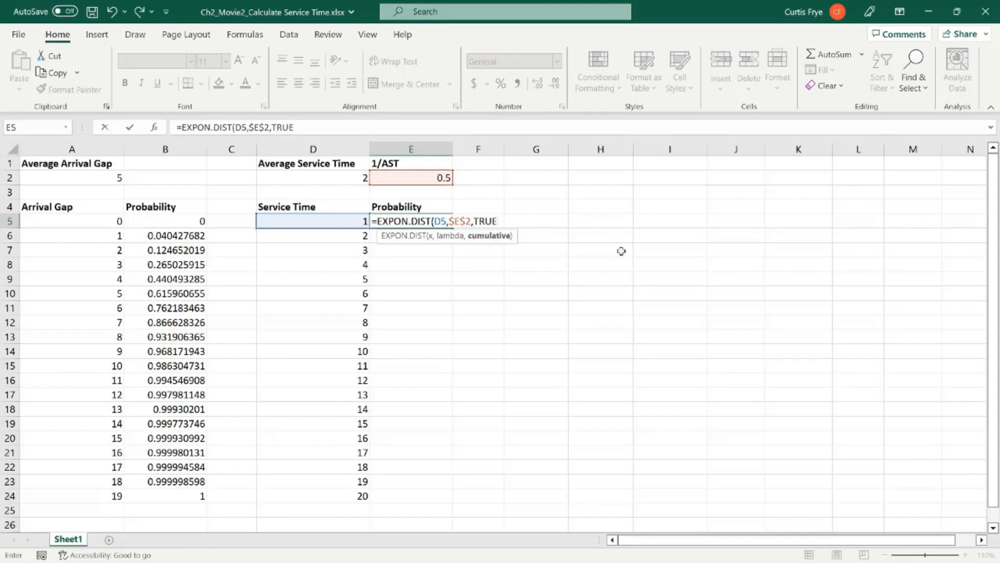
text())
key(Return)
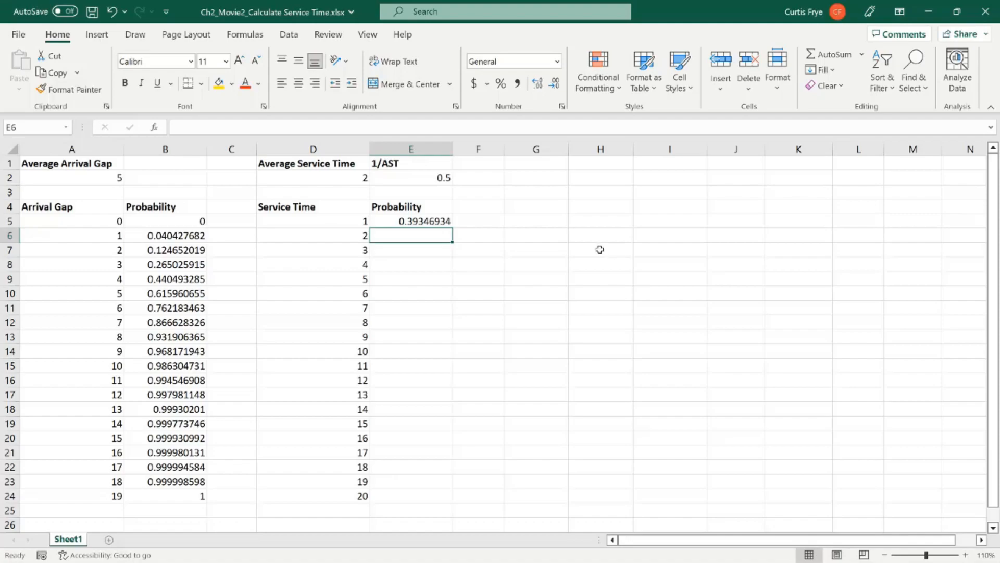
Step: Copy the E5 formula down the service time Probability column to E24, and replace the last probability in E24 with 1
click(414, 218)
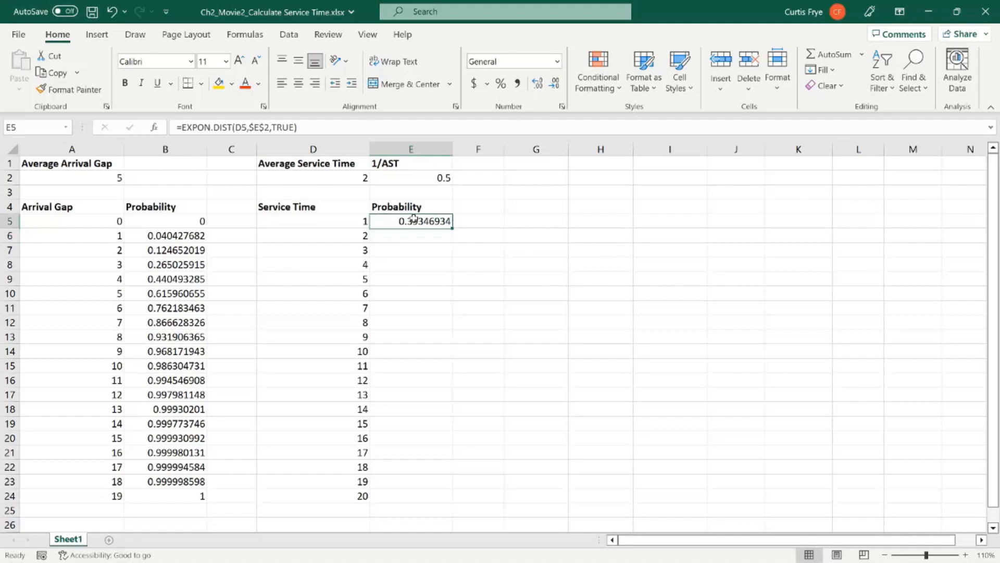
double_click(453, 227)
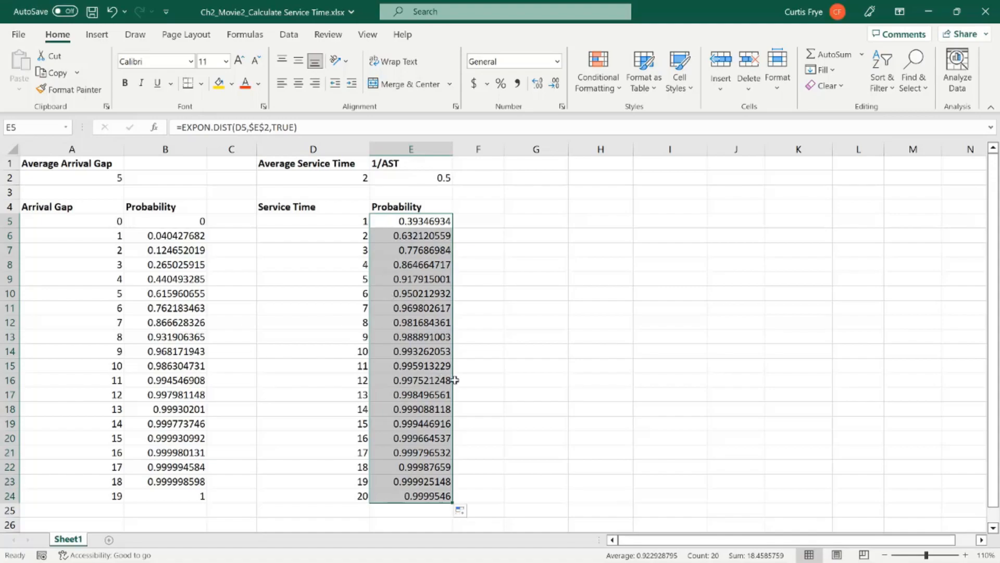
click(440, 495)
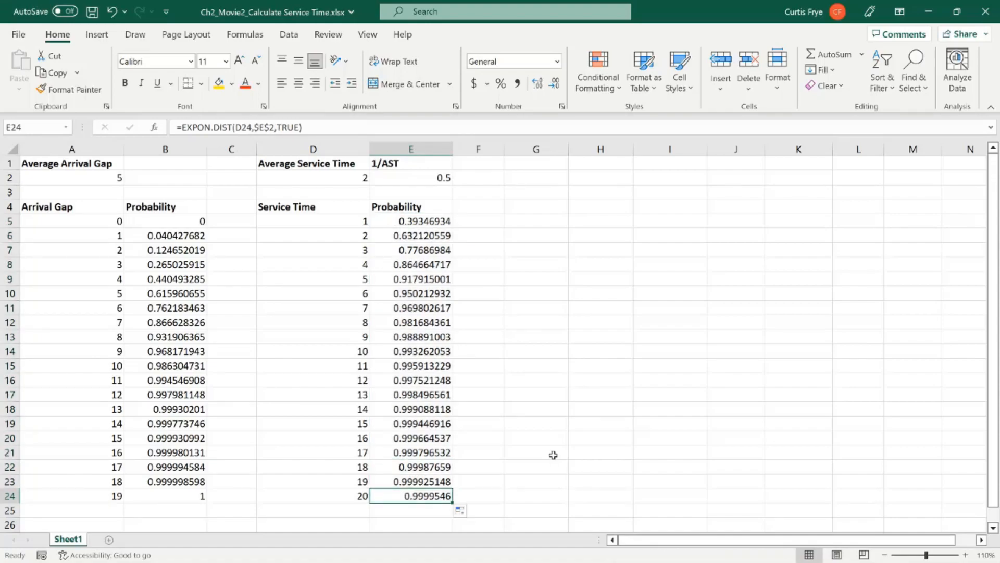
text(1)
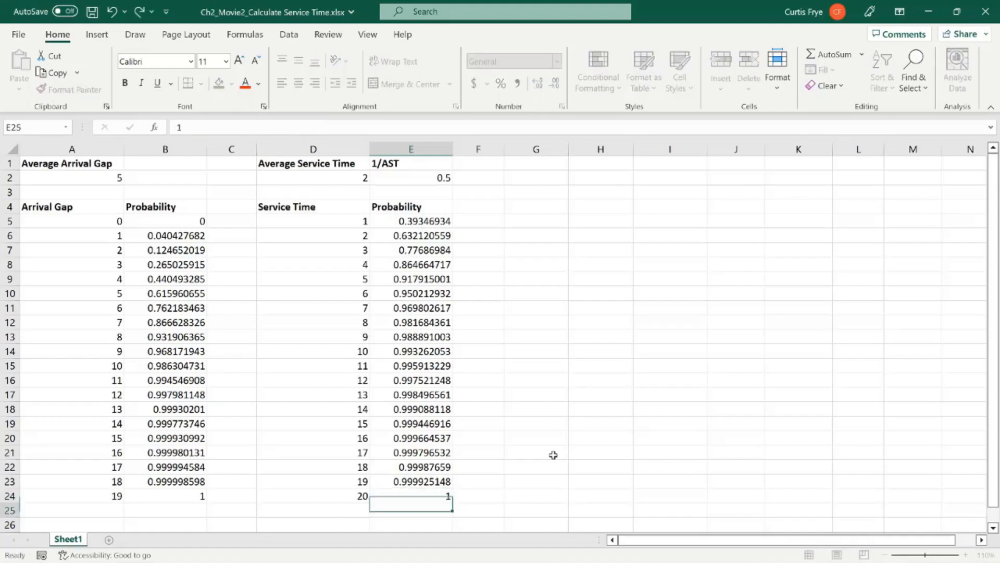
key(Return)
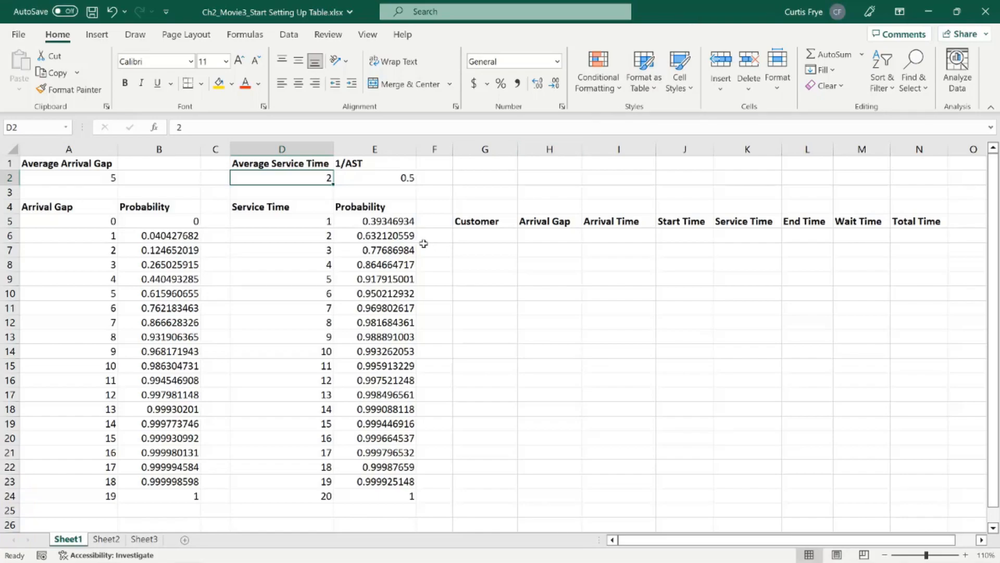
Step: Fill the first row of the customer table, G6:N6, with 0 in every cell
click(177, 223)
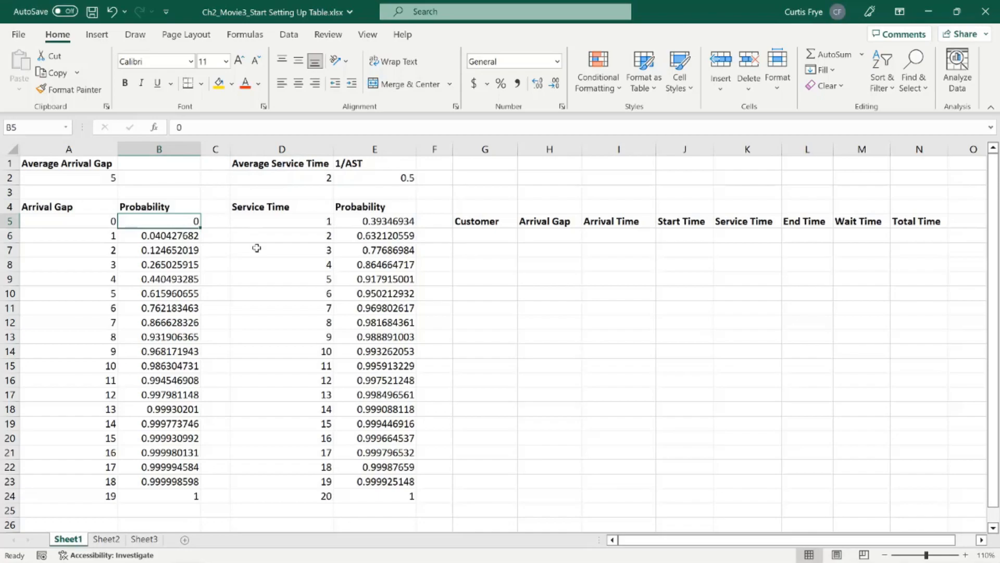
click(368, 224)
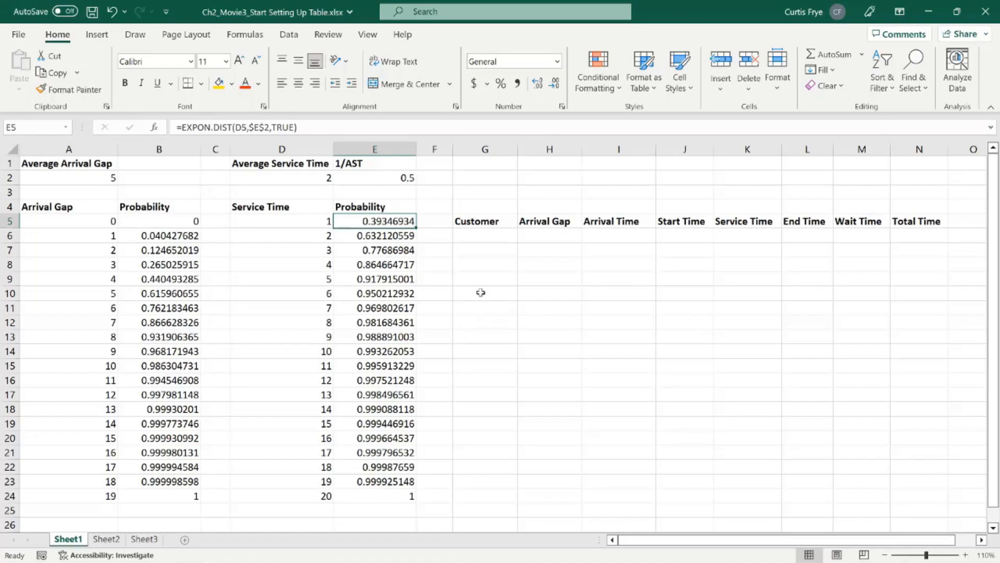
click(489, 238)
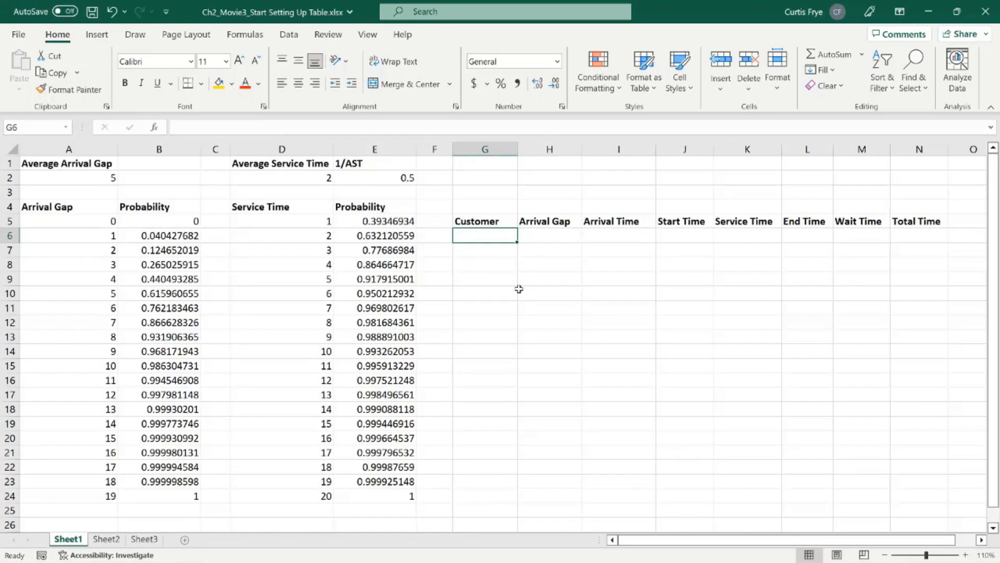
drag(516, 237, 901, 237)
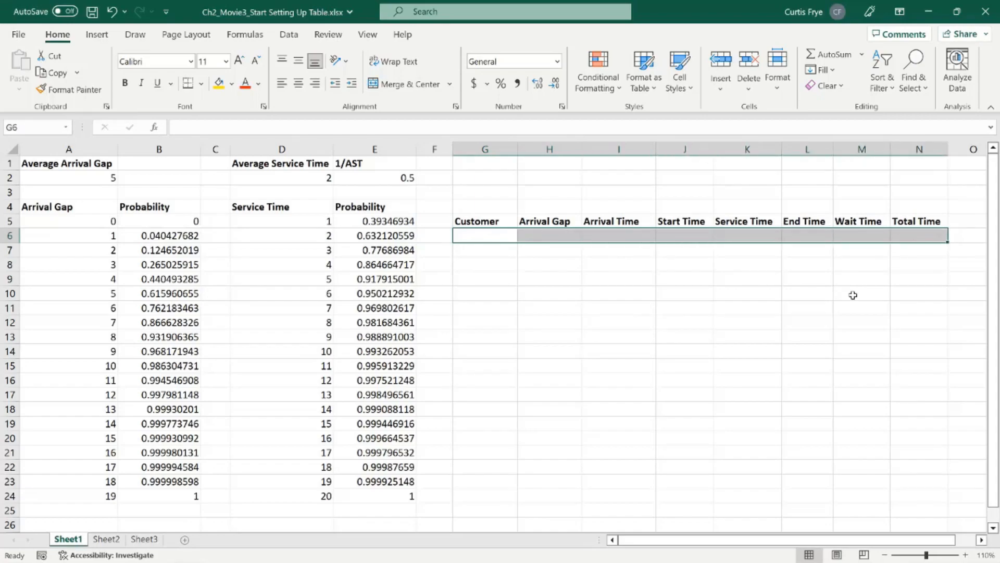
text(0)
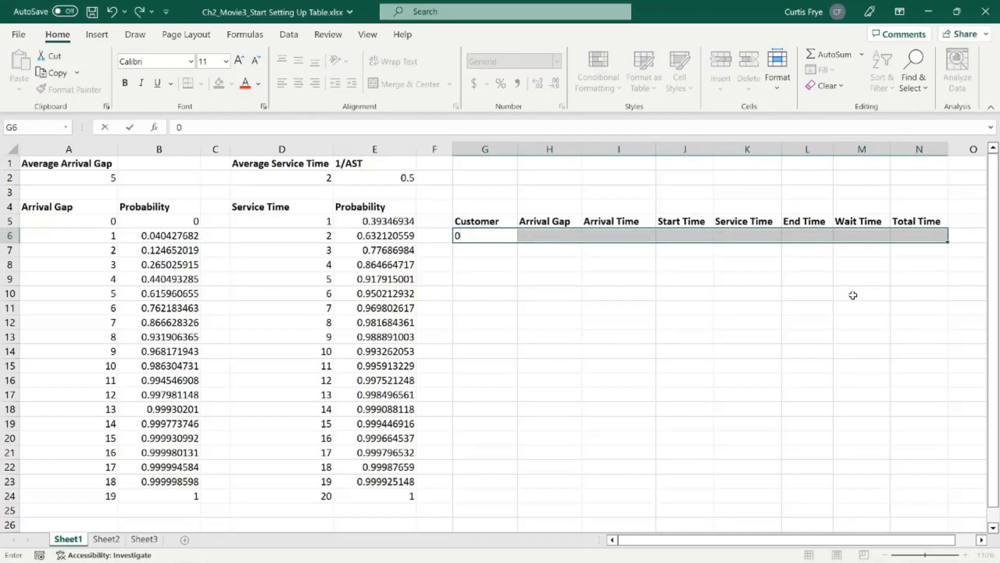
key(ctrl+Return)
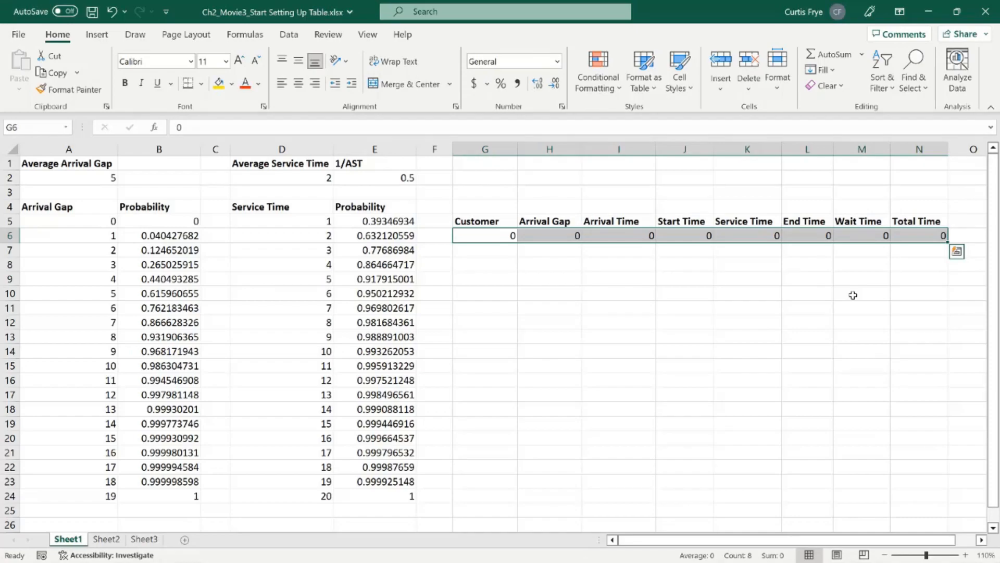
Step: Enter 1 in G7 as the first customer in the Customer column
click(501, 252)
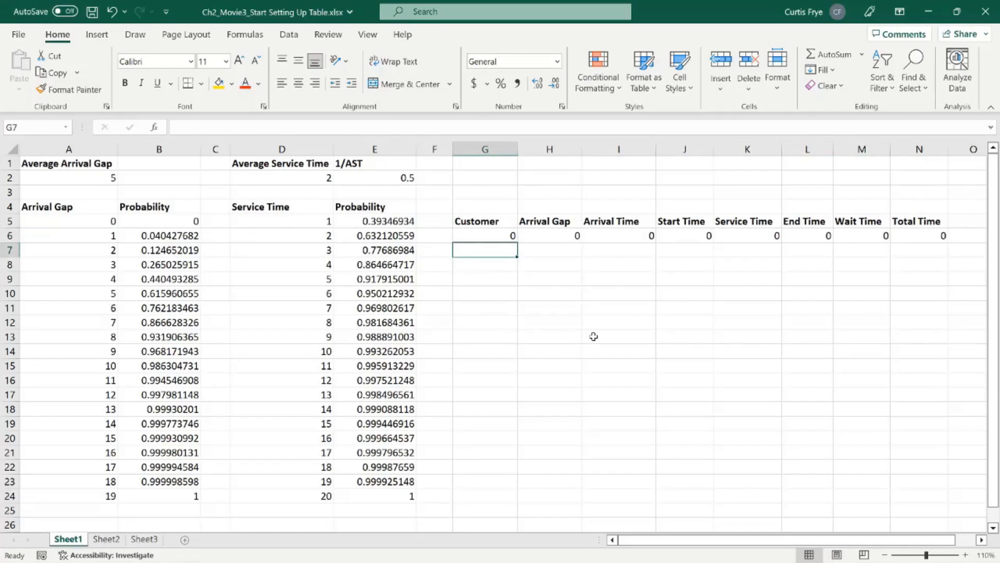
text(1)
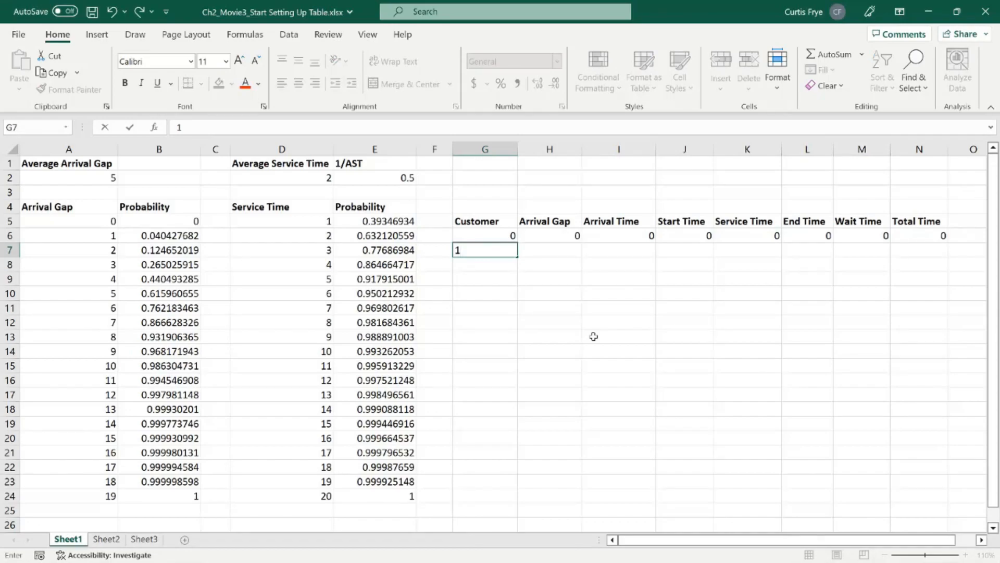
key(Tab)
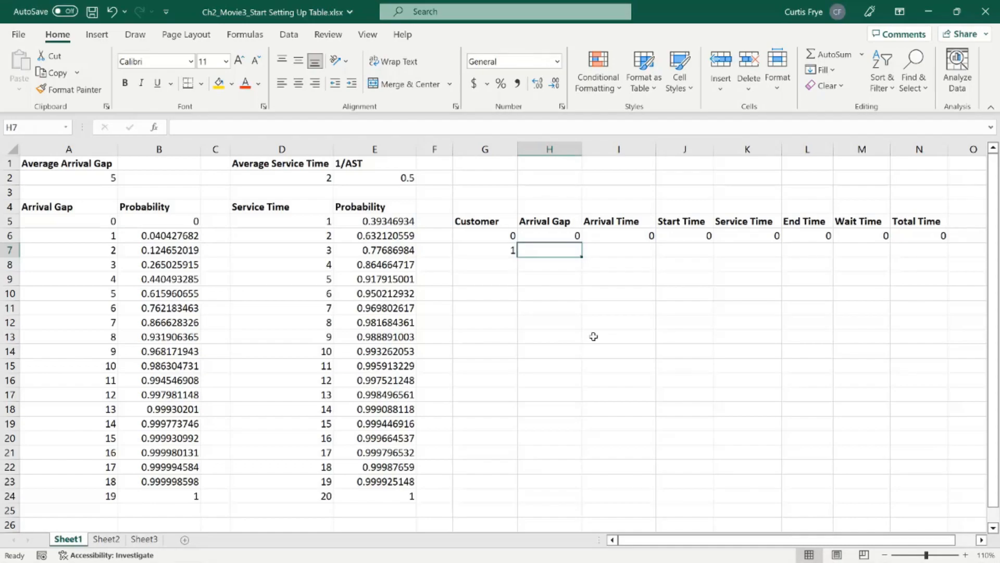
Step: Look up the first customer's random arrival gap in H7 with =XLOOKUP(RAND(),$B$5:$B$24,$A$5:$A$24,,1)
text(=)
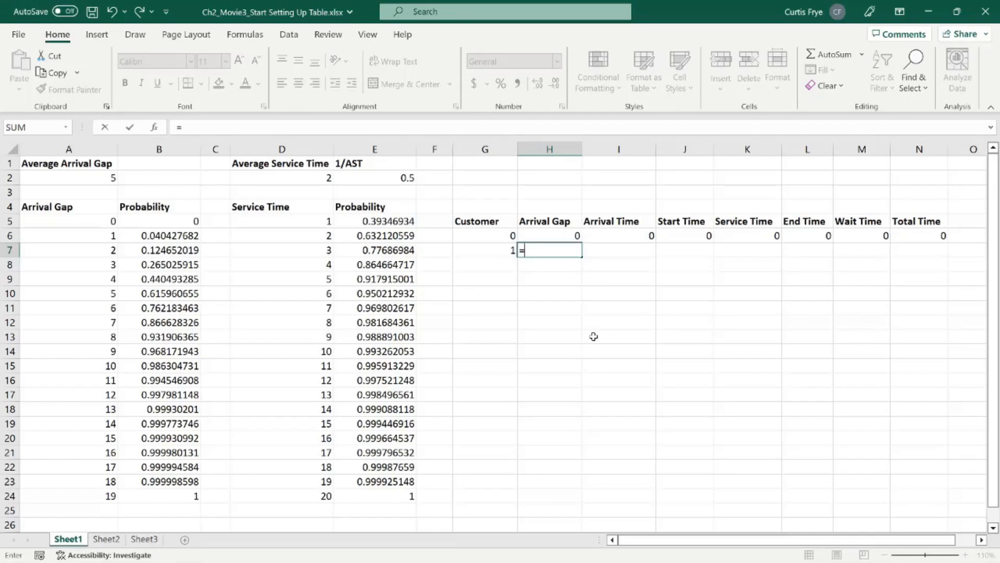
text(XLOOKUP()
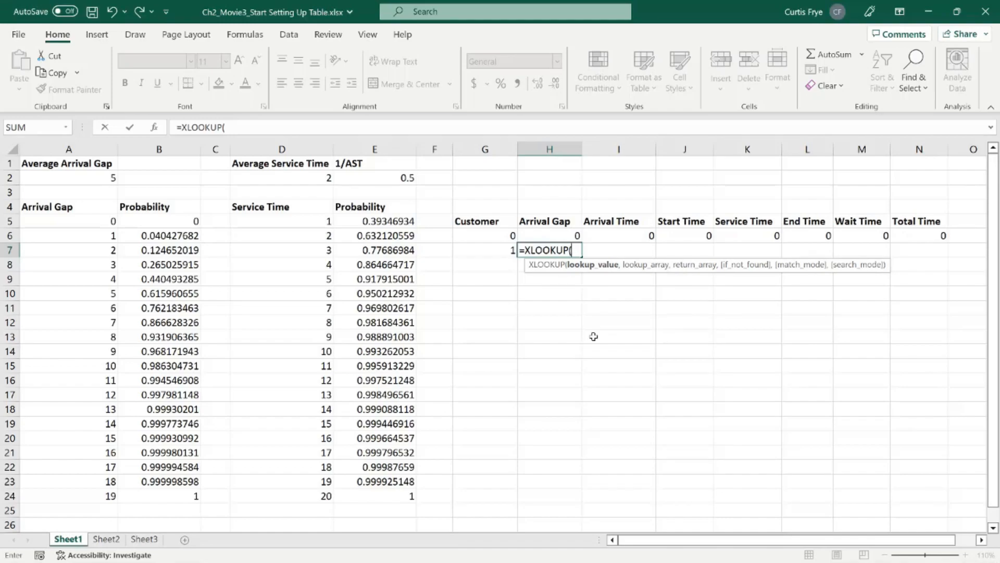
text(rand)
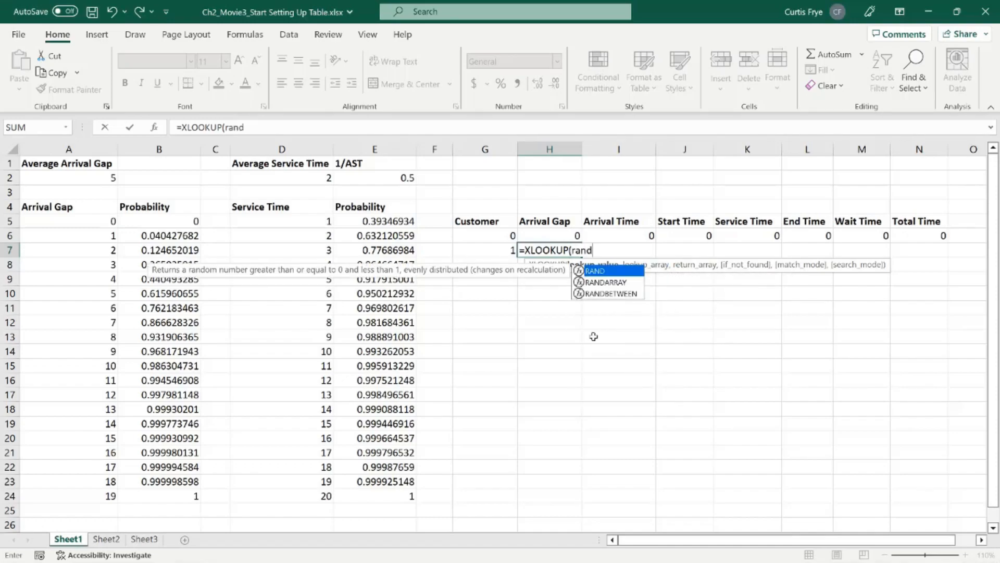
text(())
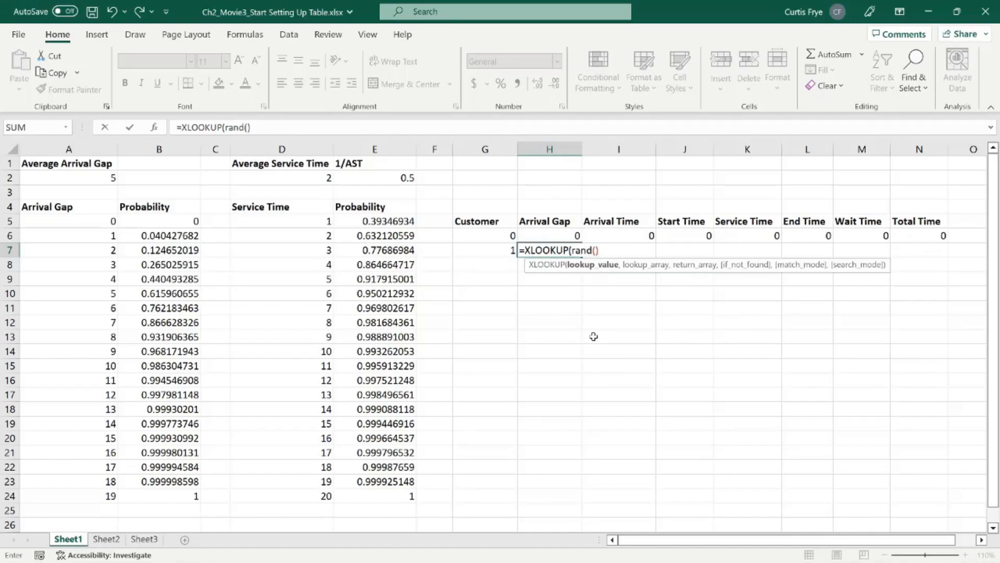
text(,)
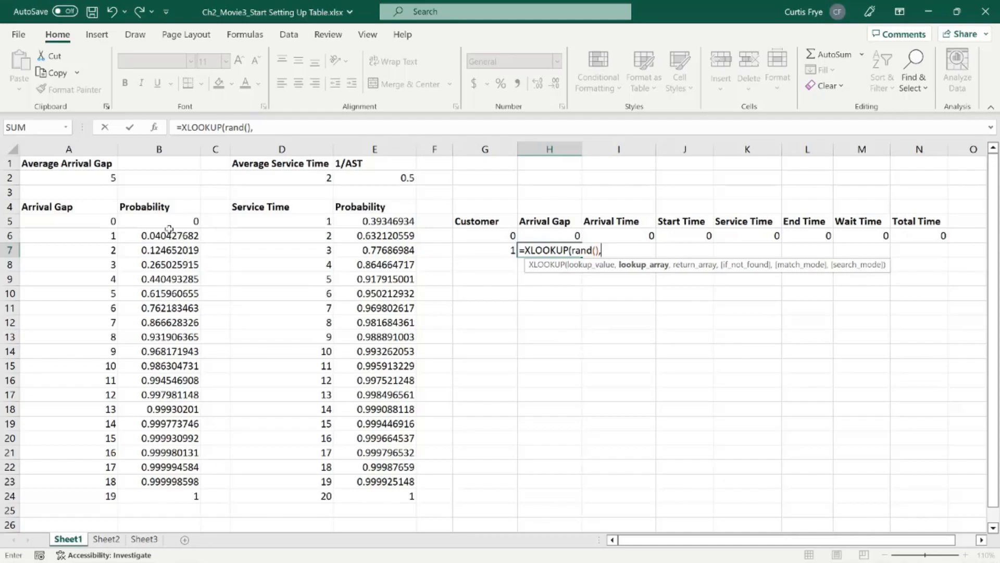
drag(166, 224, 162, 495)
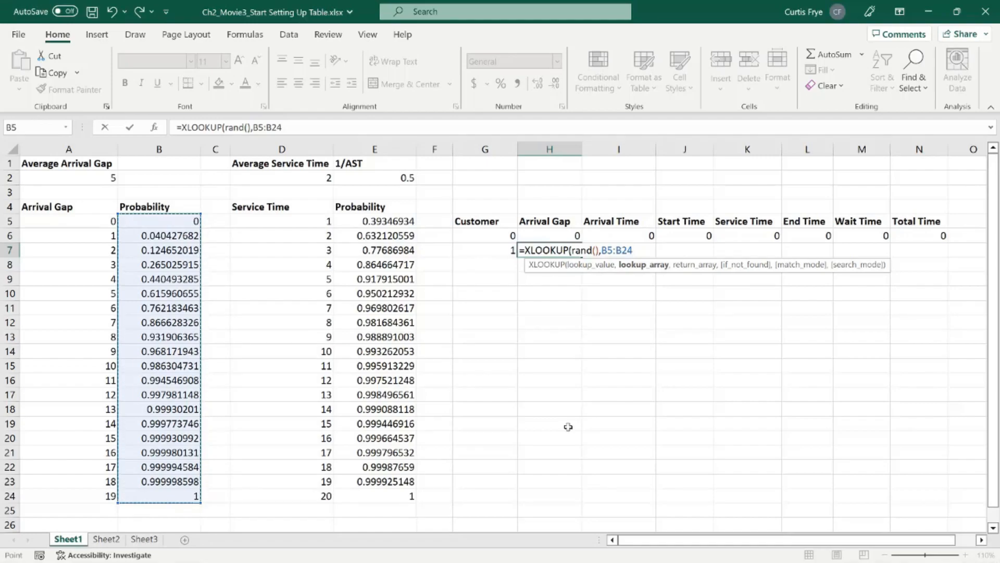
key(F4)
text(,)
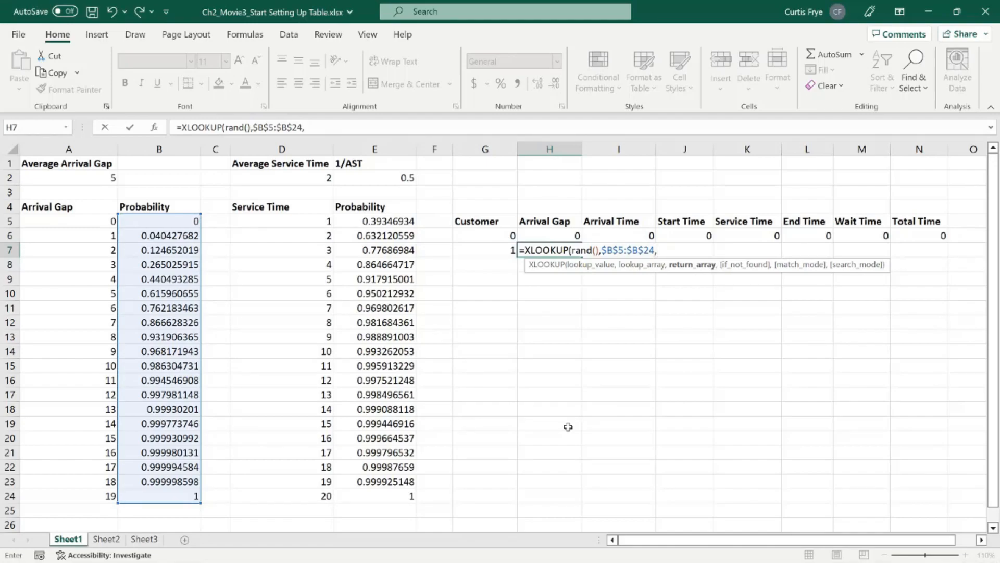
drag(85, 221, 78, 495)
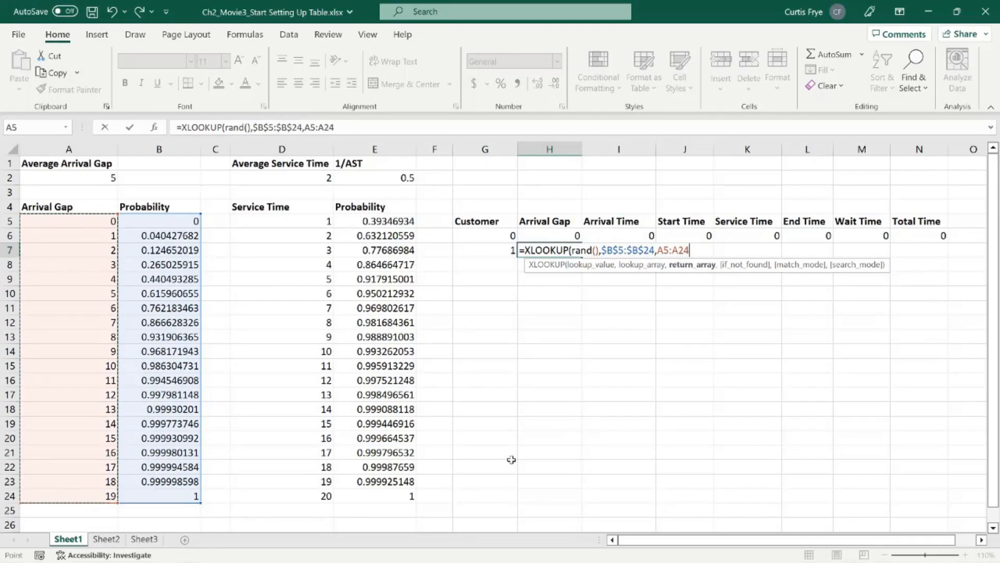
key(F4)
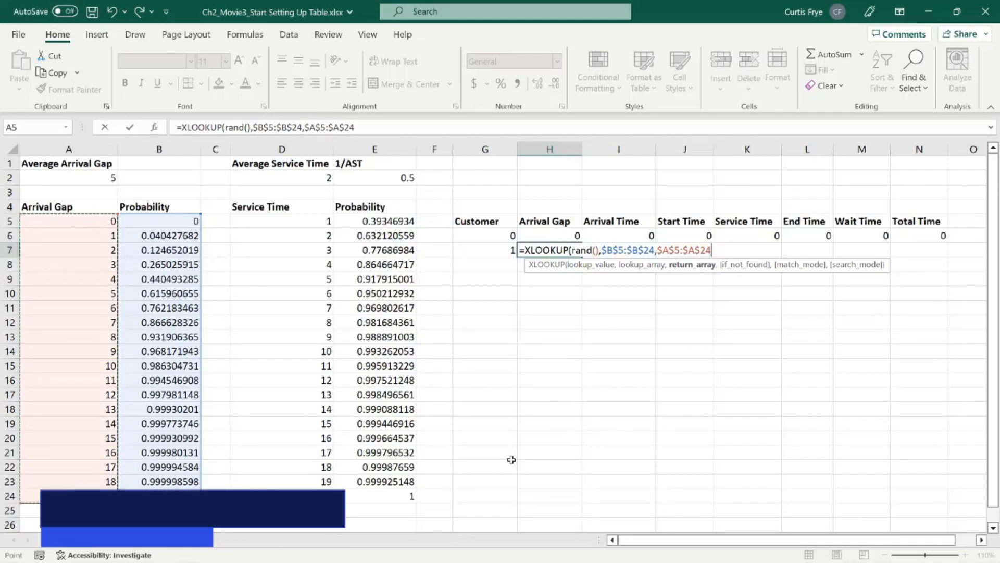
text(,)
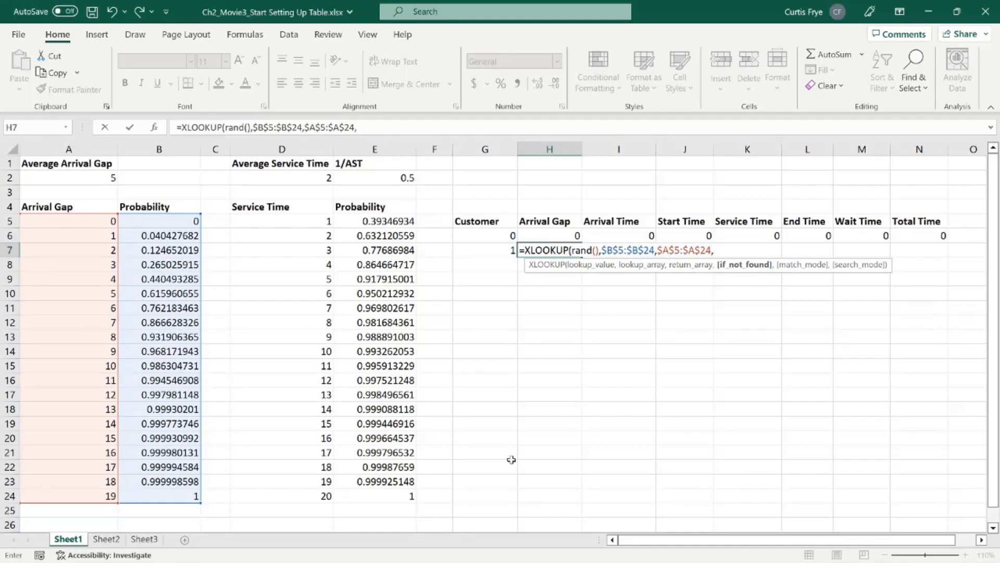
text(,)
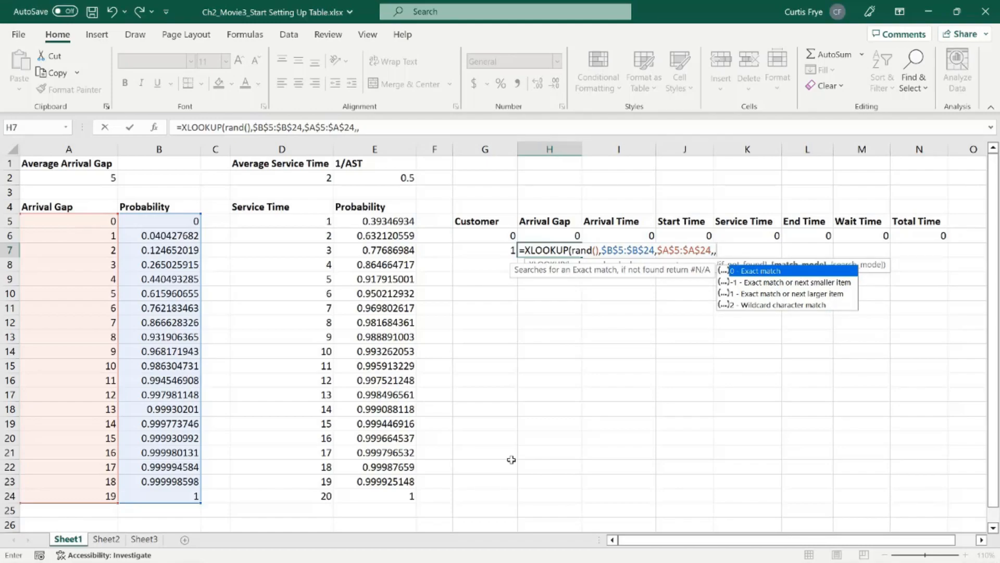
text(1))
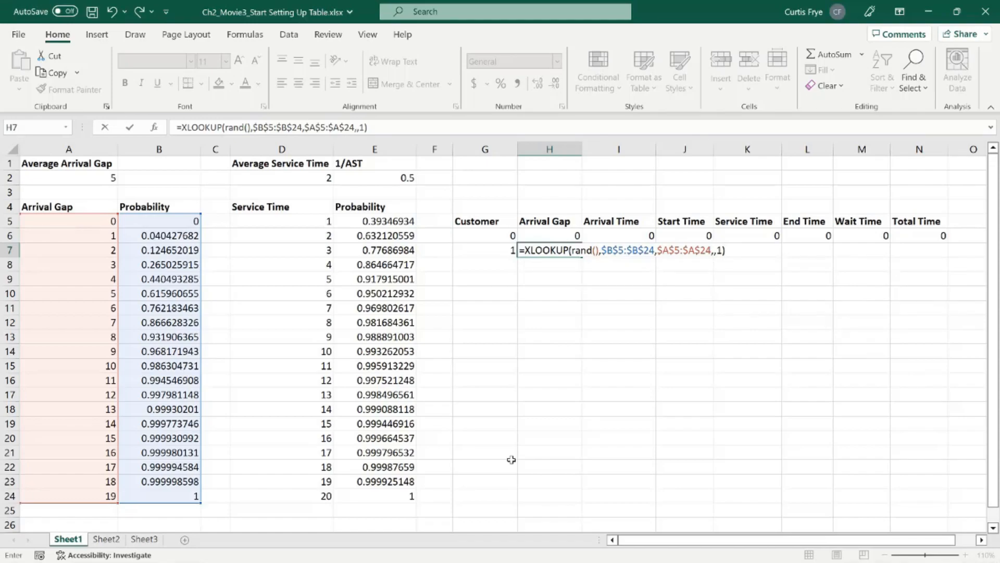
key(Tab)
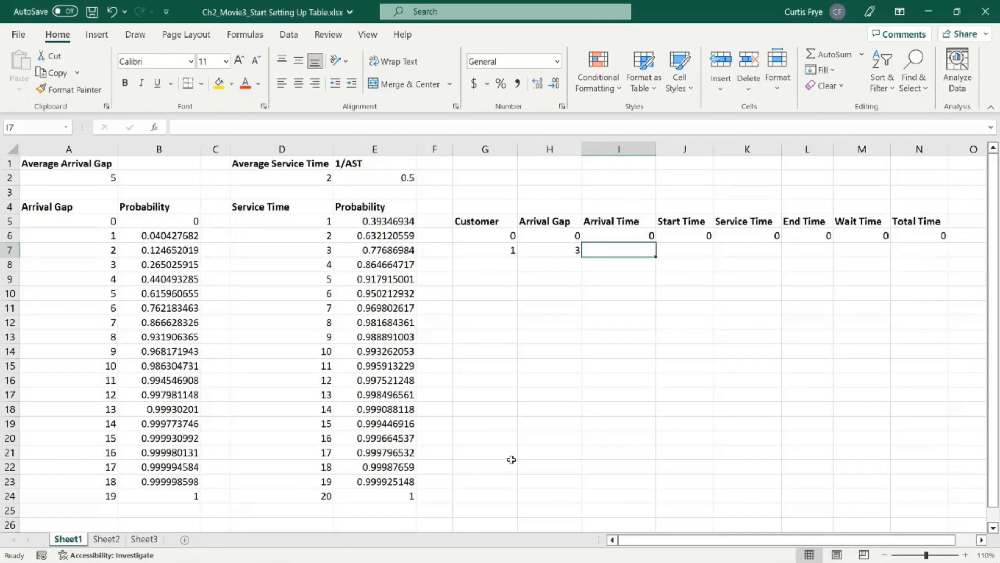
Step: Recalculate the worksheet several times to check how the random arrival gap in H7 varies
key(F9)
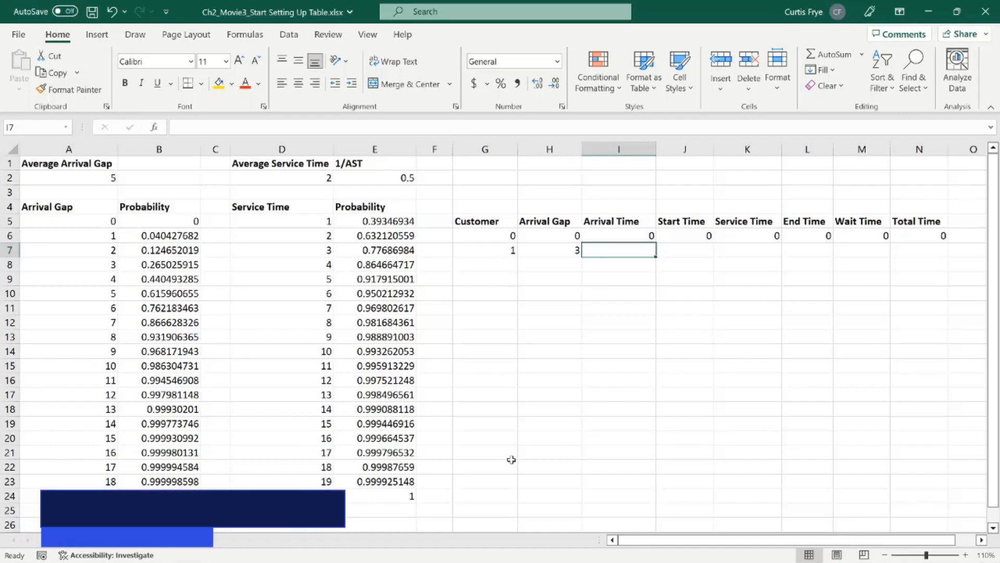
key(F9)
key(F9)
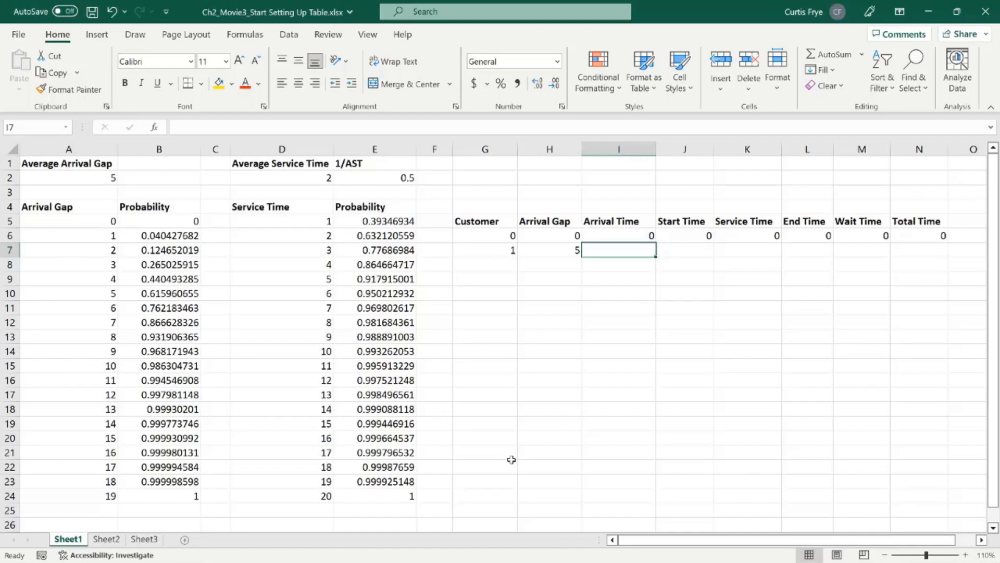
Step: Calculate the first customer's arrival time in I7 with =I6+H7
text(=)
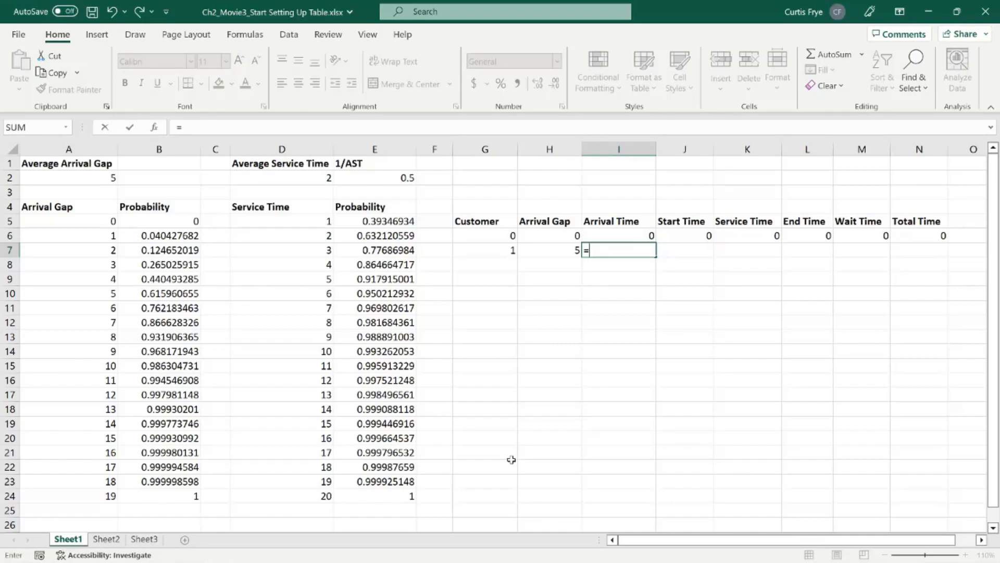
text(i)
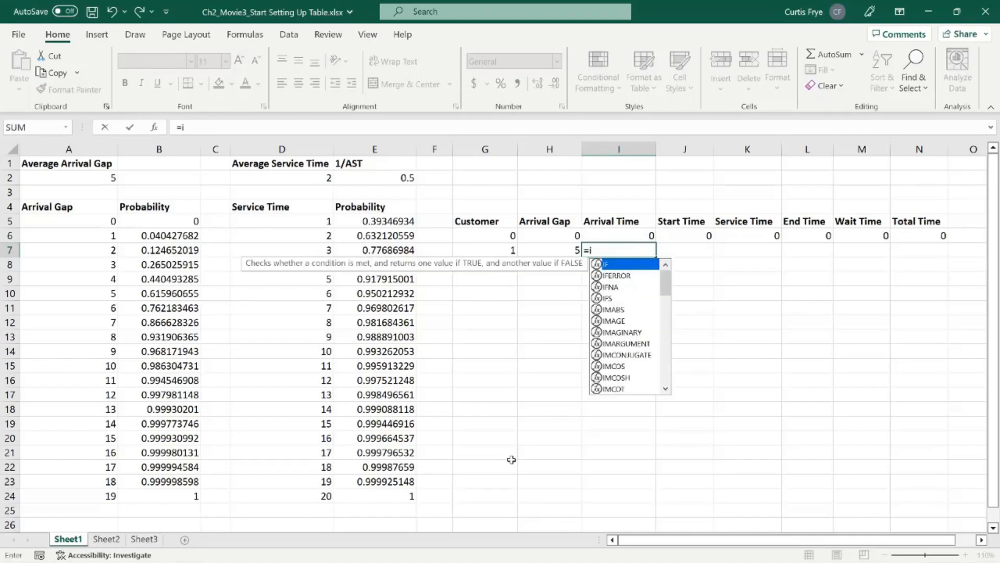
text(6+h7)
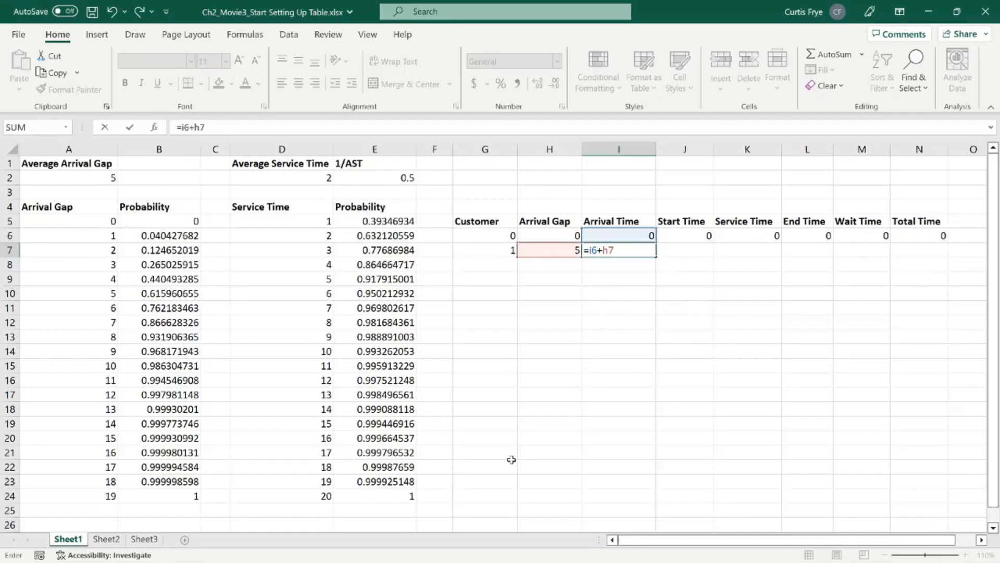
key(Tab)
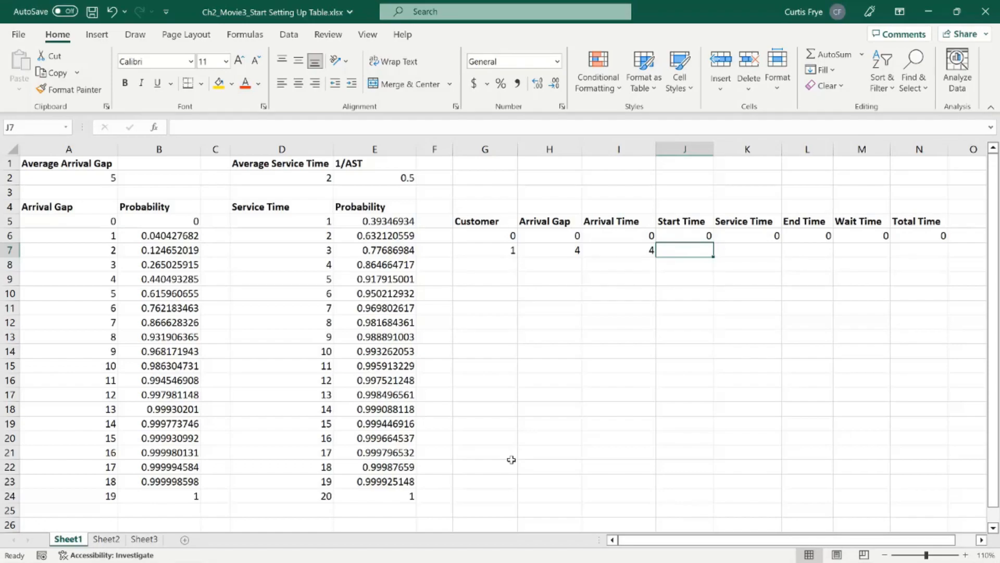
Step: Review the first probabilities in B5 and E5, the customer table's starting row, and the customer 1 entries in G7:I7
click(623, 238)
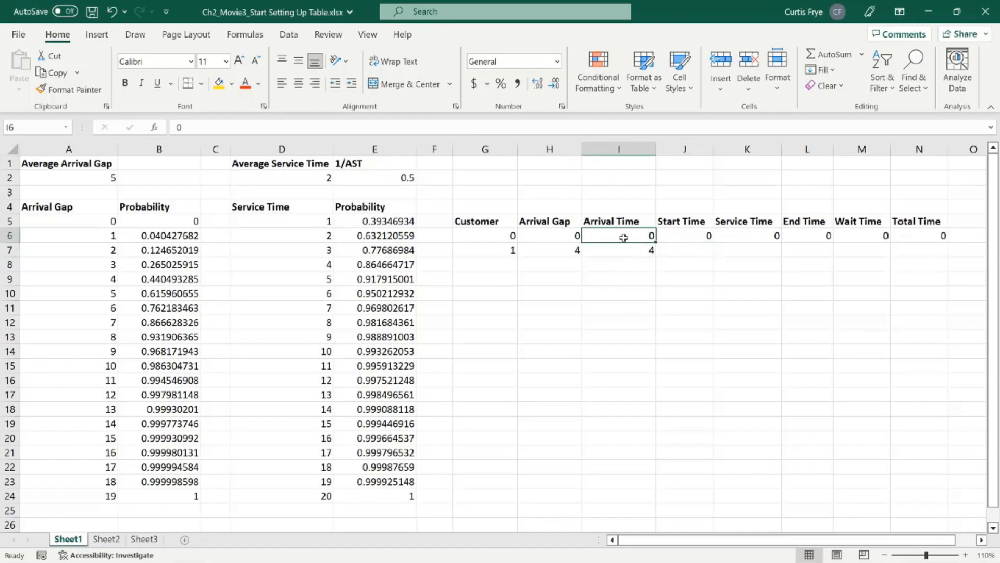
key(Down)
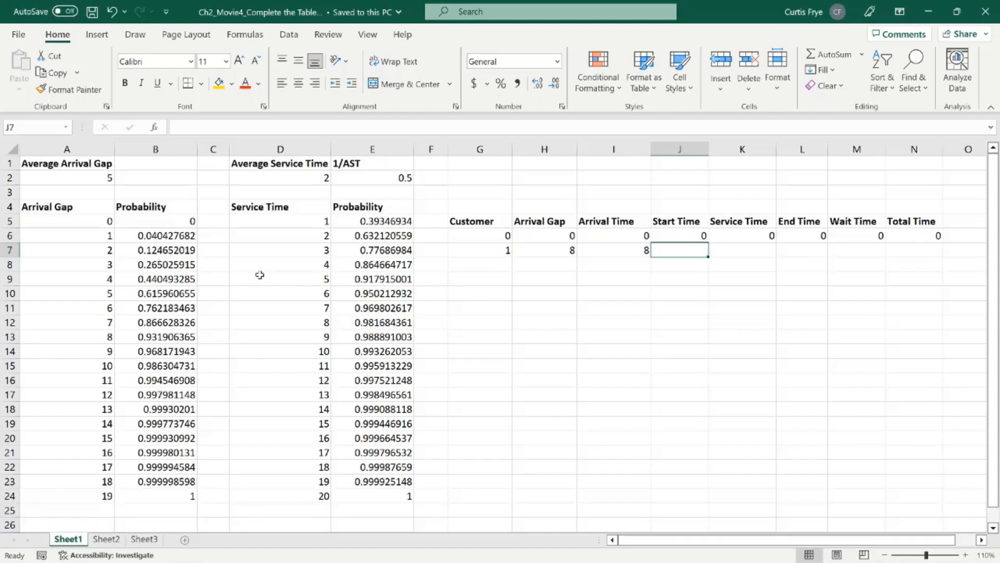
click(171, 221)
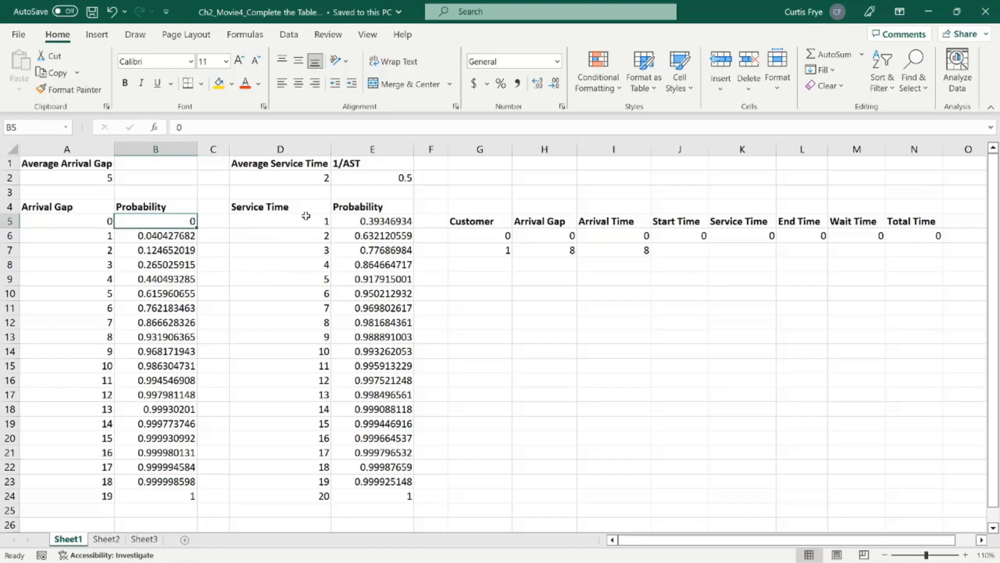
click(362, 222)
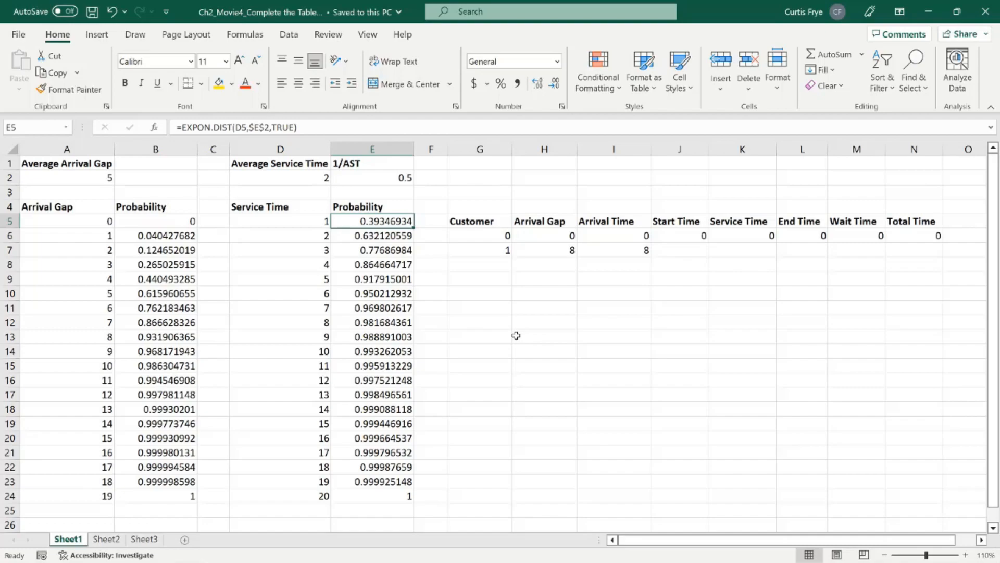
click(506, 236)
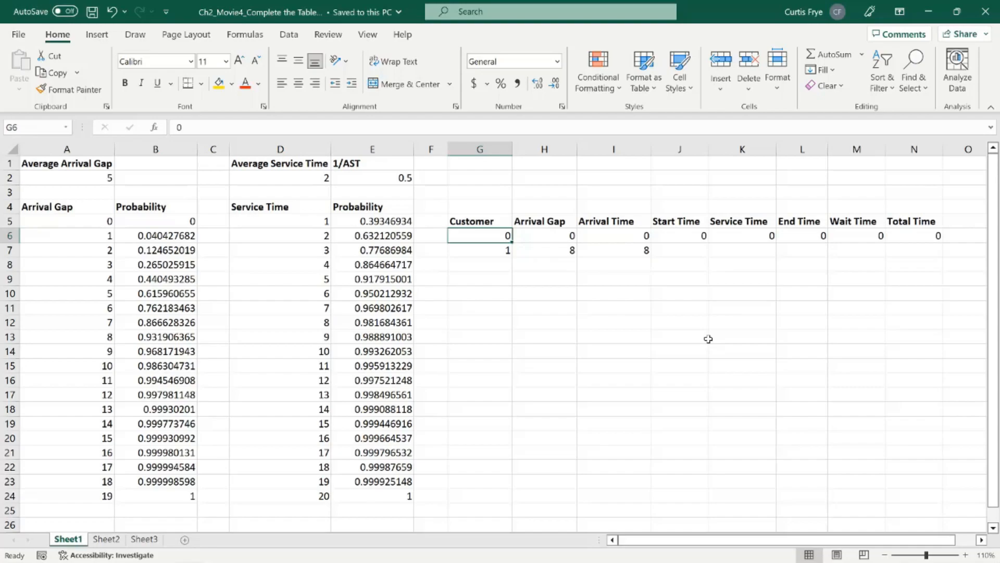
click(500, 252)
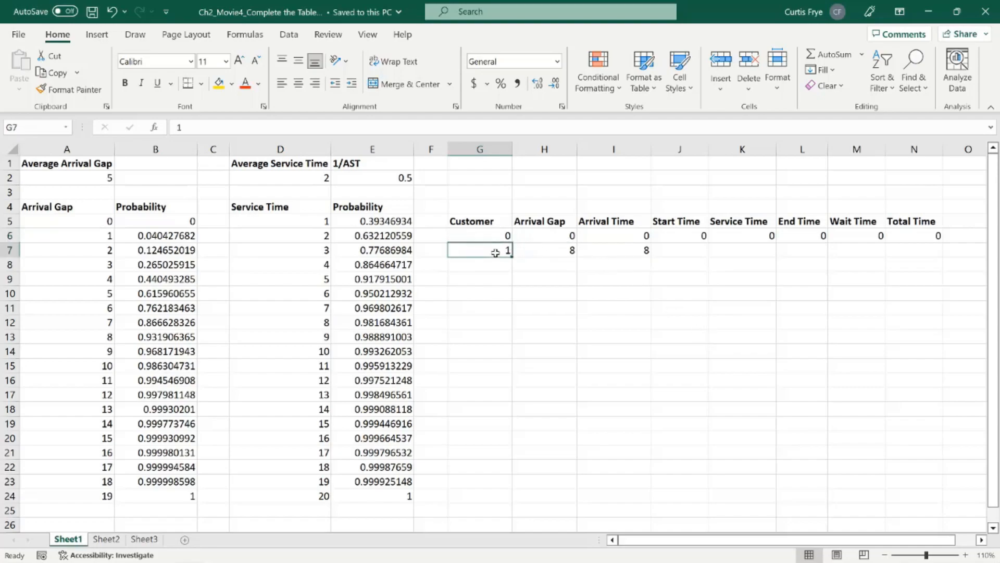
click(538, 251)
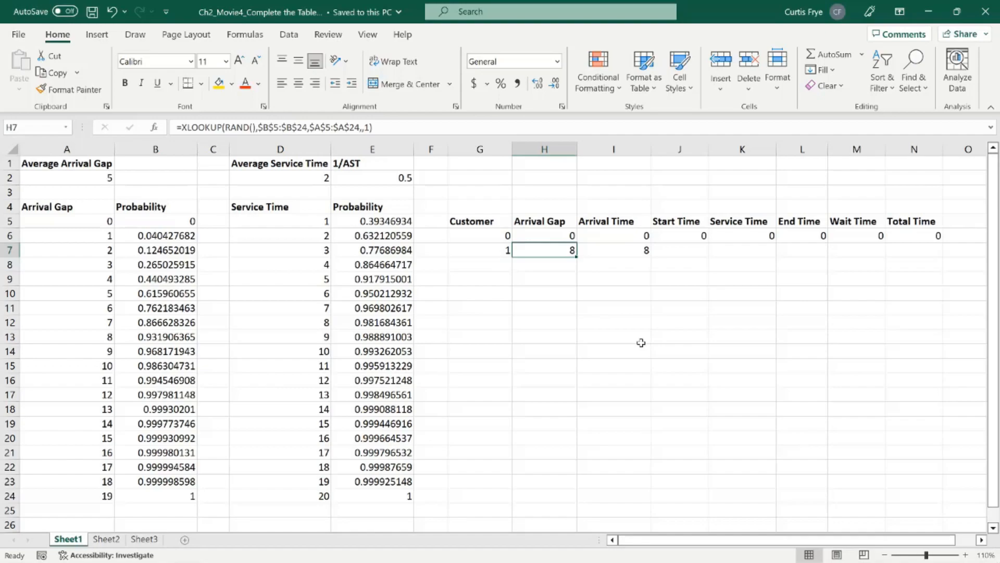
click(616, 250)
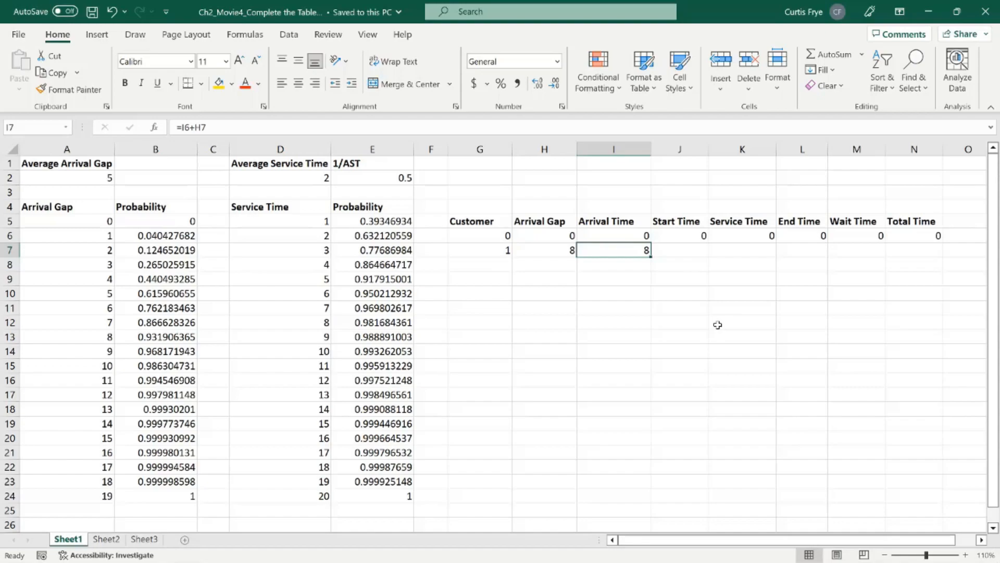
Step: Calculate the first customer's start time in J7 with =MAX(I7,L6+1)
click(681, 252)
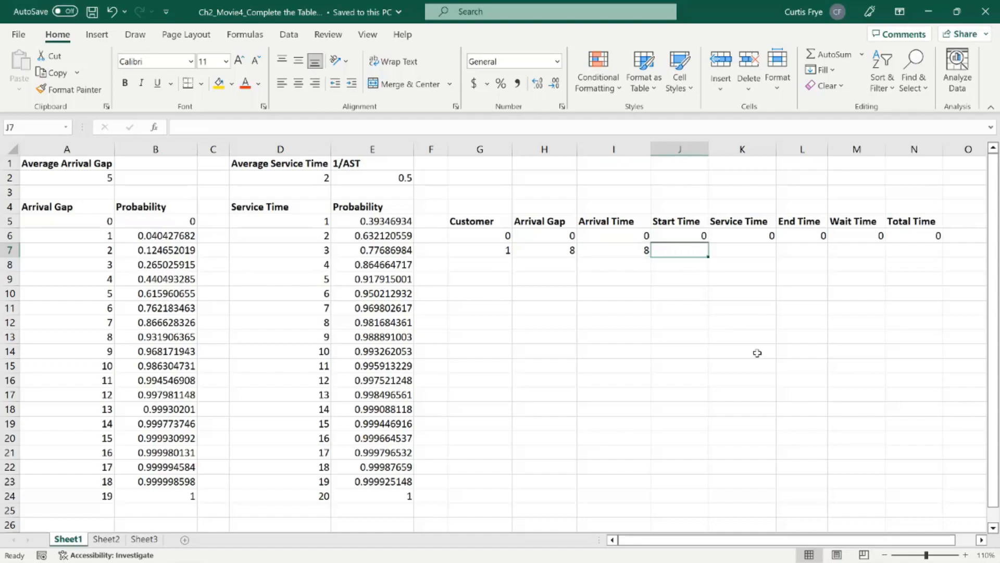
text(=)
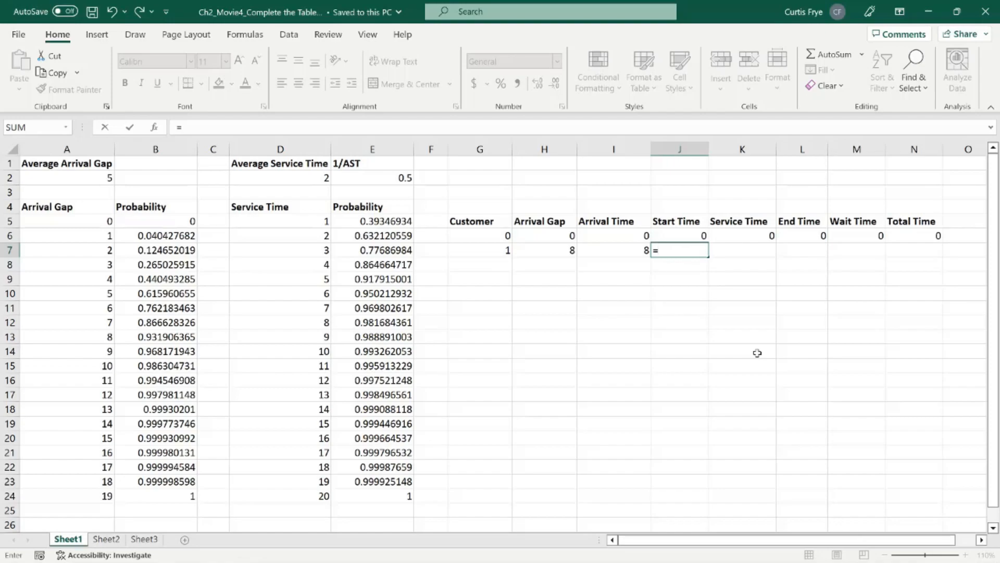
text(max)
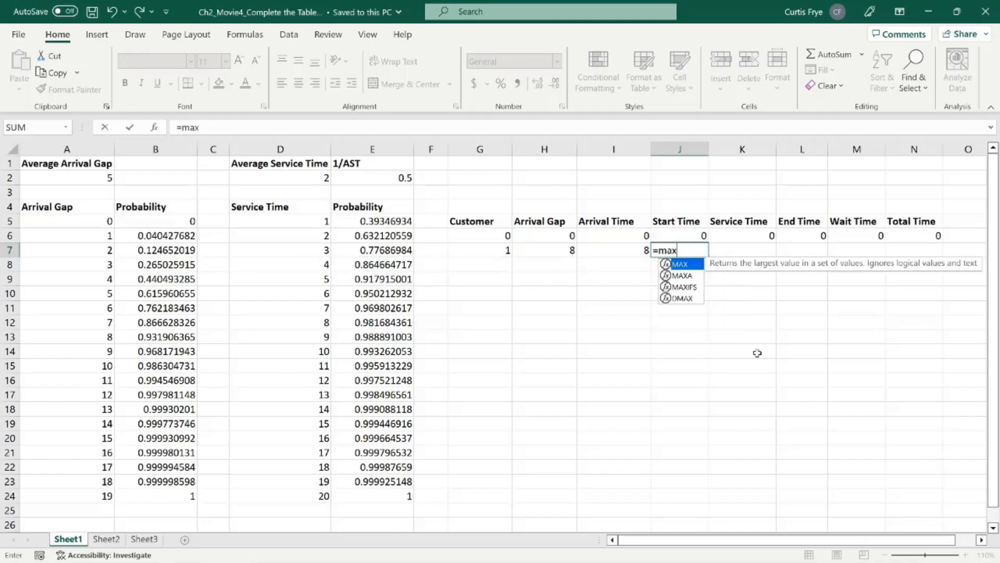
key(Tab)
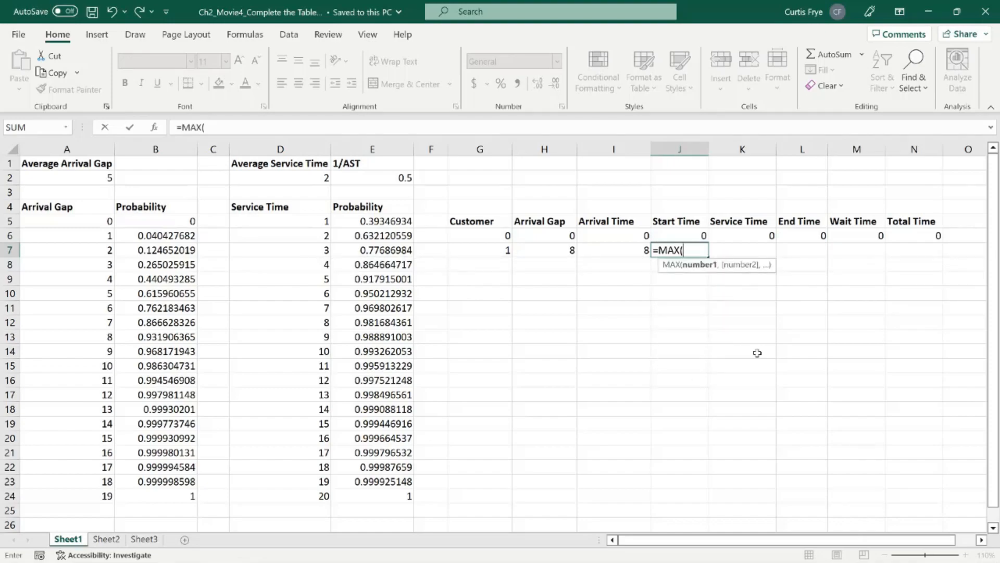
text(I7,)
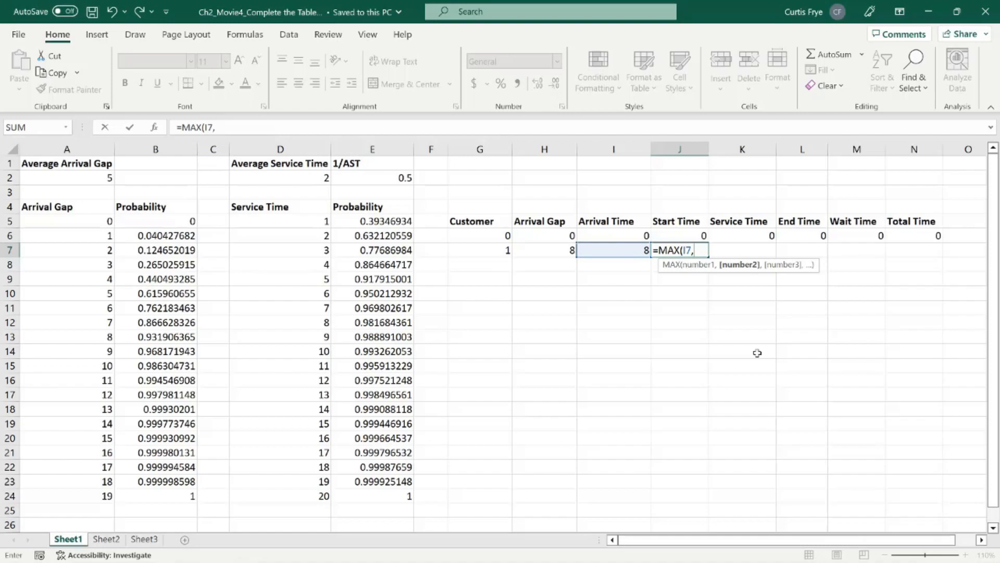
text(L6)
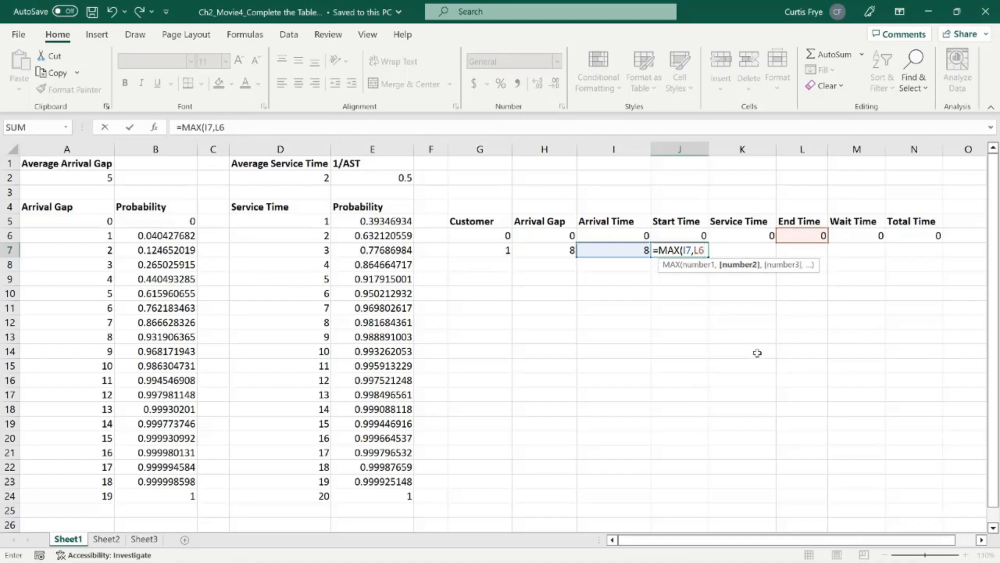
text(+1))
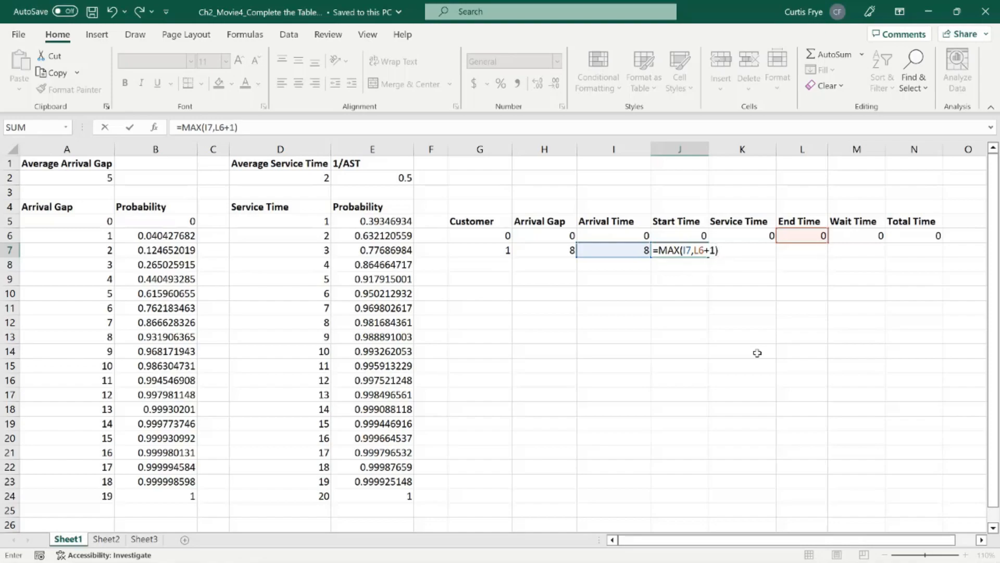
key(Tab)
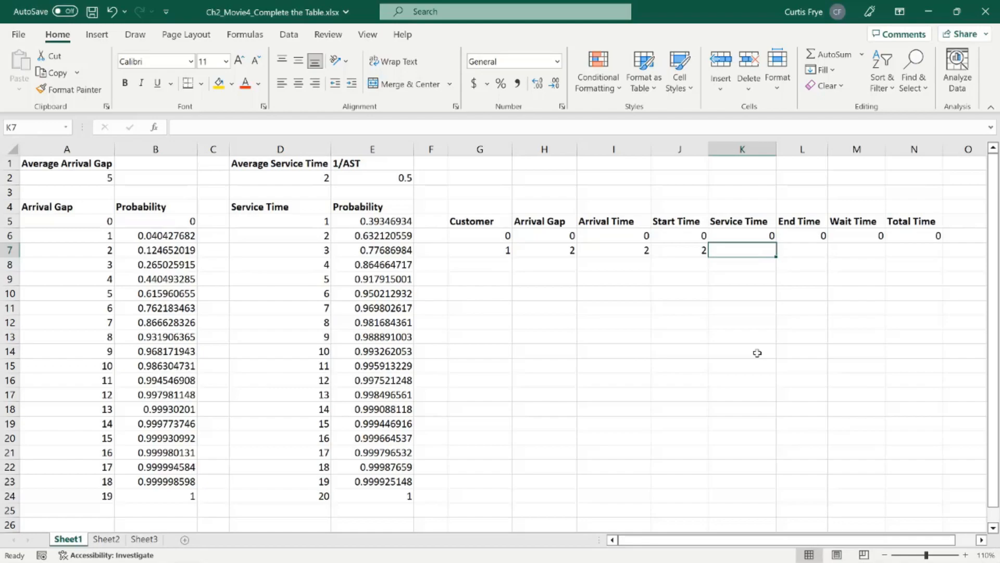
Step: Draw the first customer's random service time in K7 with =XLOOKUP(RAND(),$E$5:$E$24,$D$5:$D$24,,1)
text(=XLOOKUP()
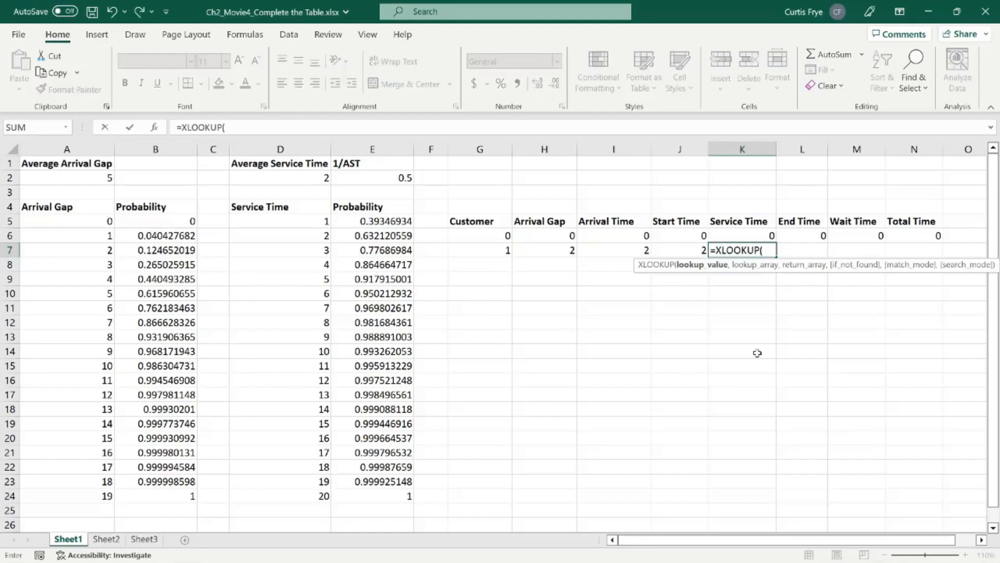
text(ra)
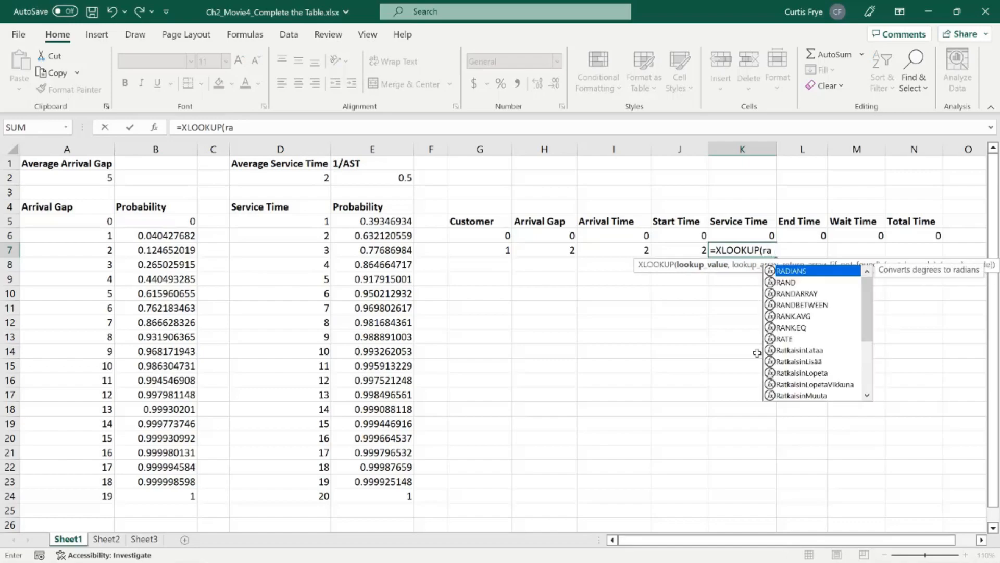
text(nd(),)
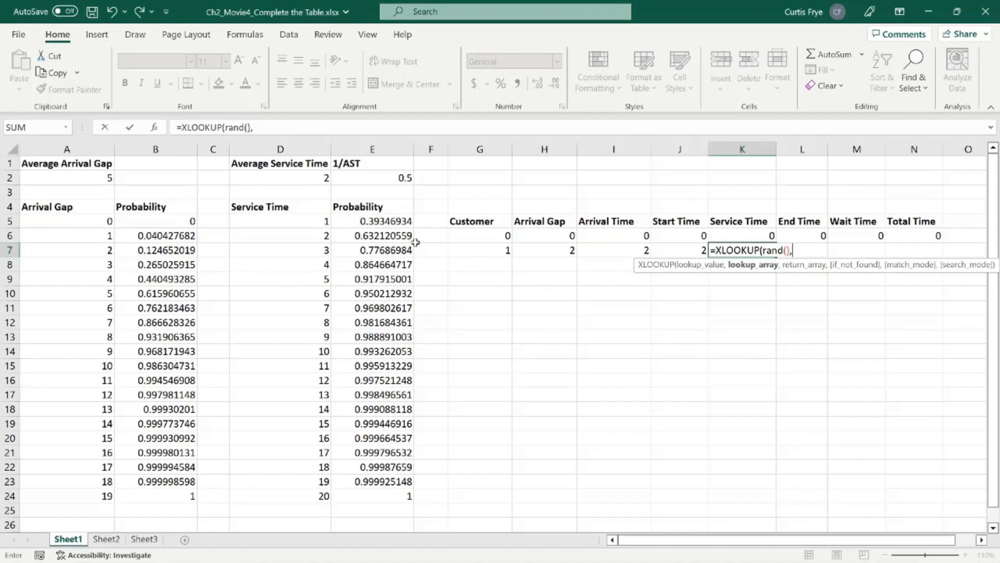
drag(375, 222, 374, 495)
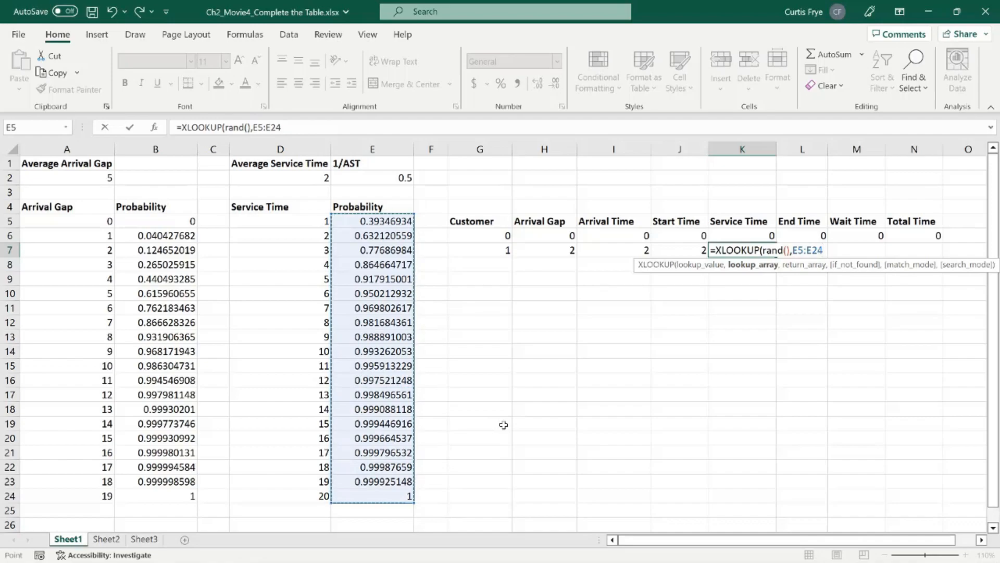
key(F4)
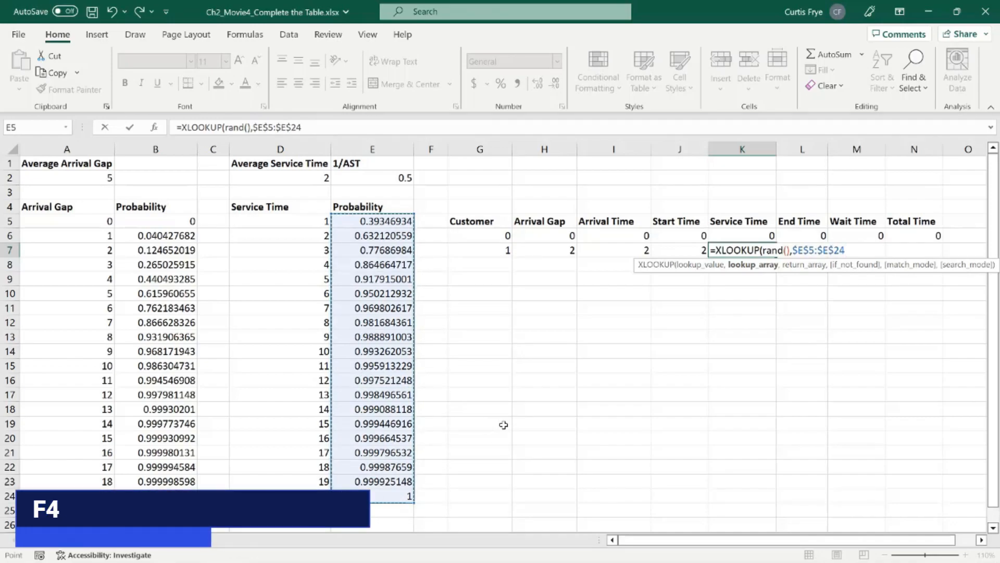
text(,)
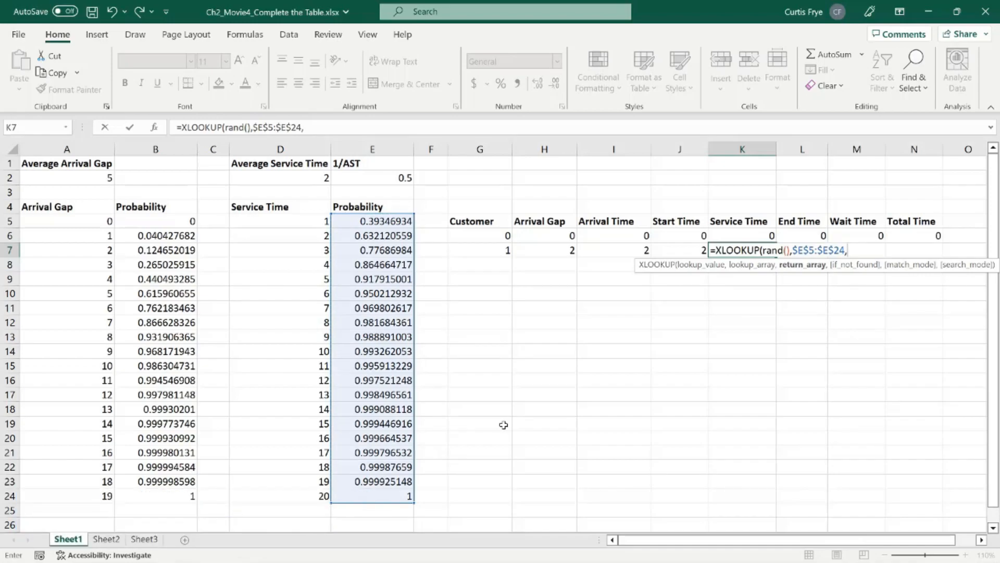
click(283, 220)
drag(283, 220, 269, 493)
key(F4)
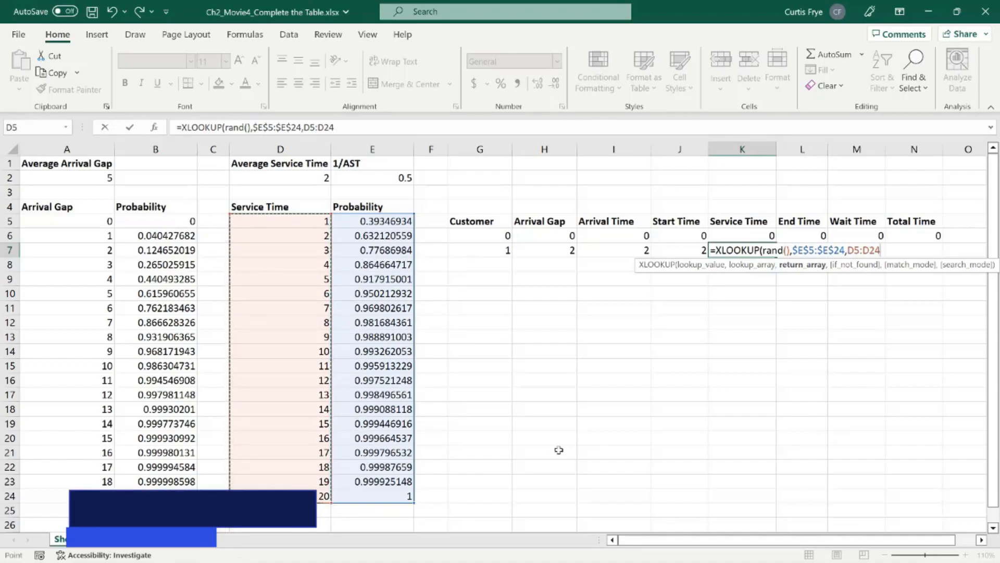
text(,)
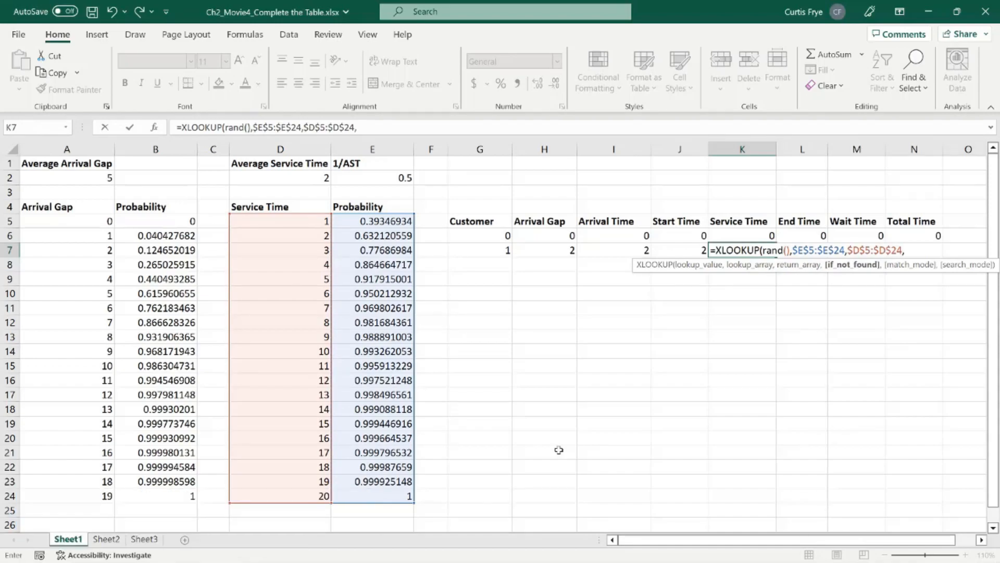
text(,)
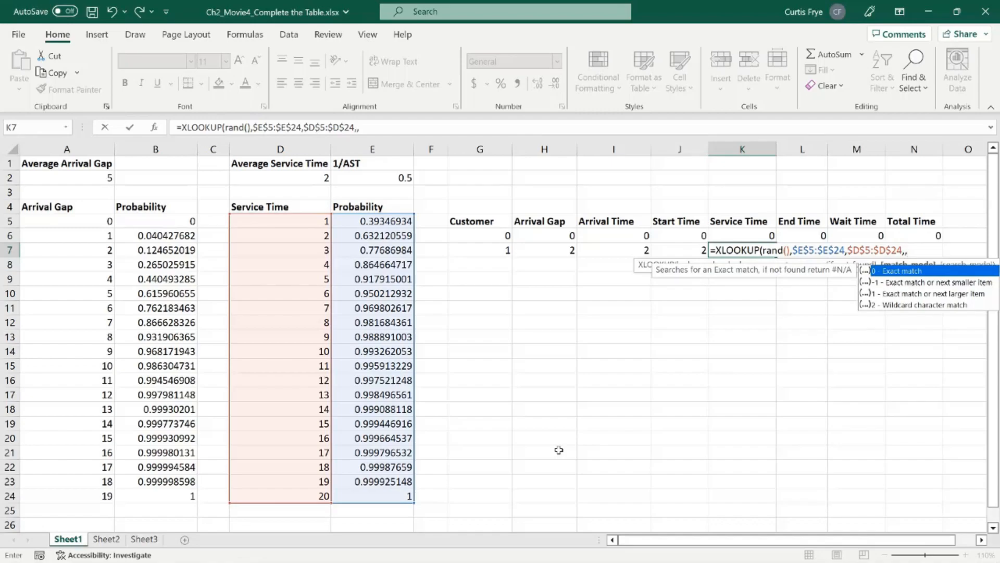
text(1))
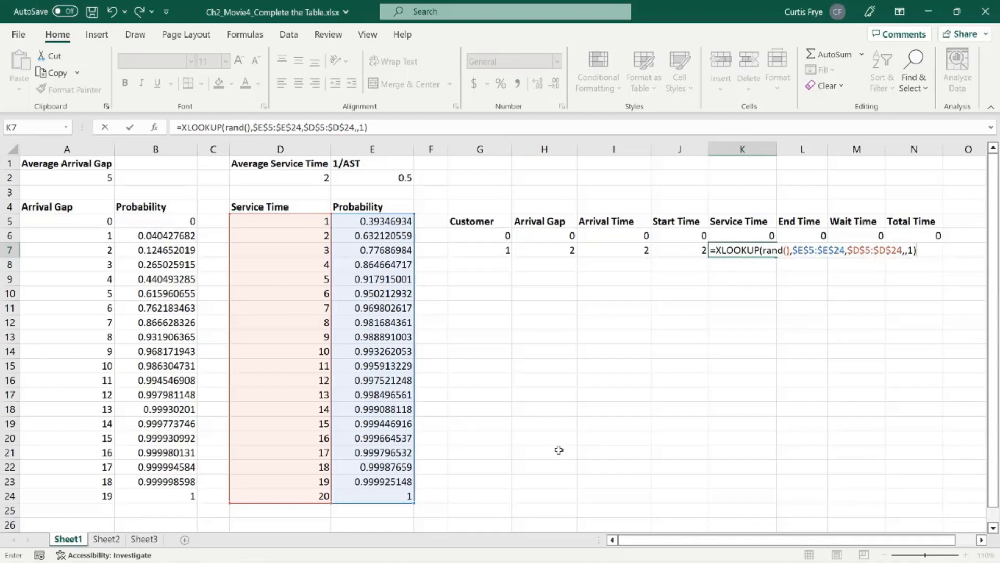
key(Tab)
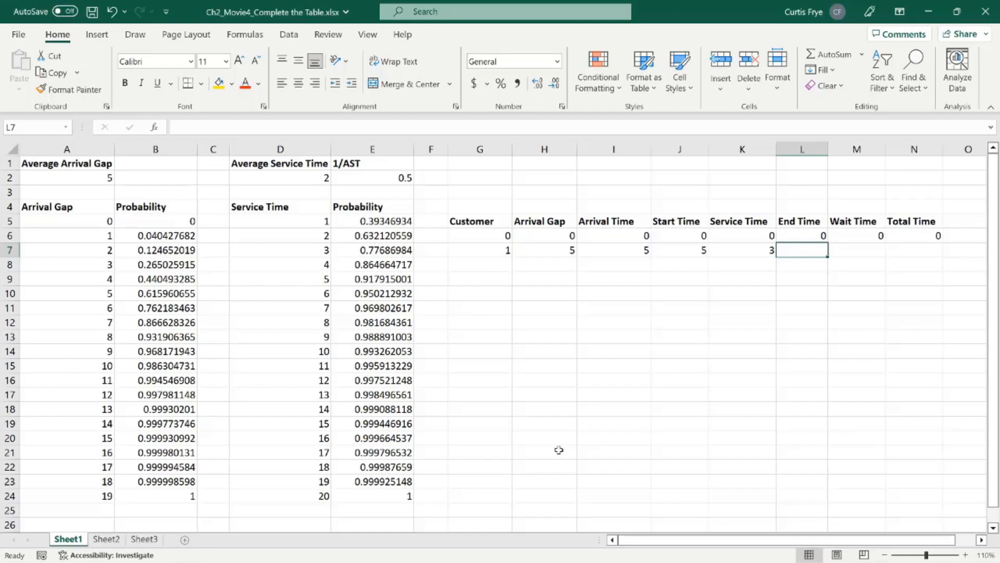
Step: Calculate the first customer's end time in L7 with =J7+K7
text(=j7)
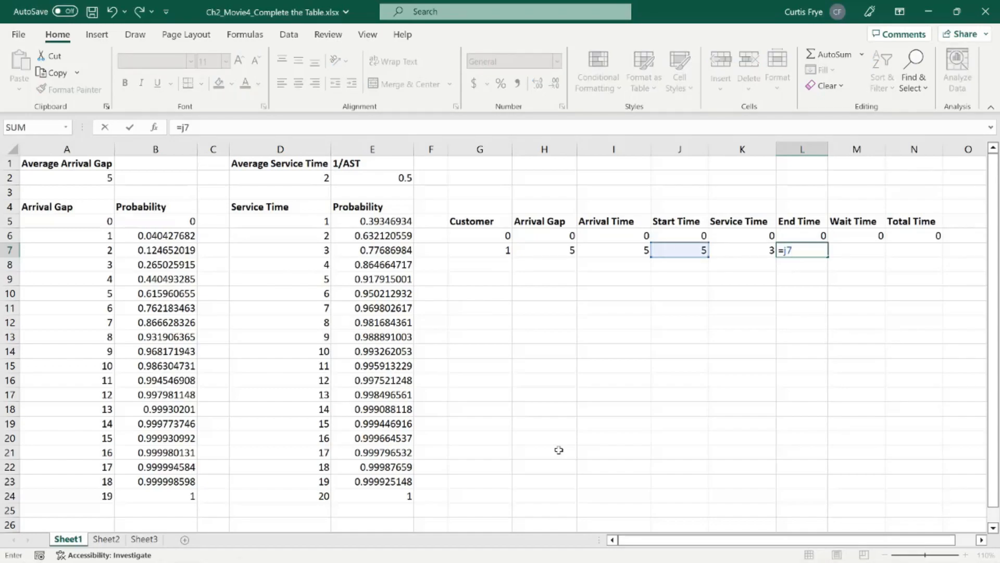
text(+k7)
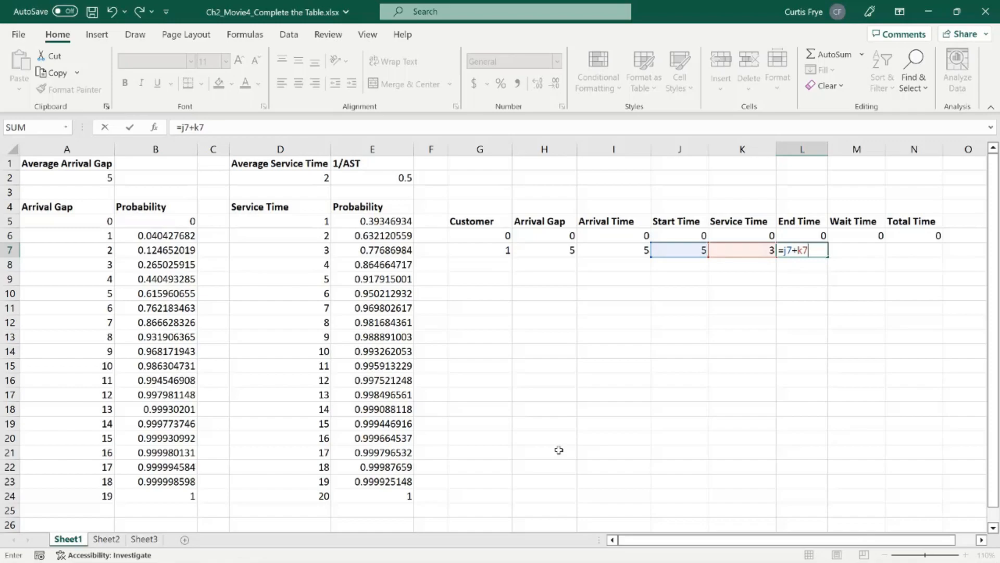
key(Tab)
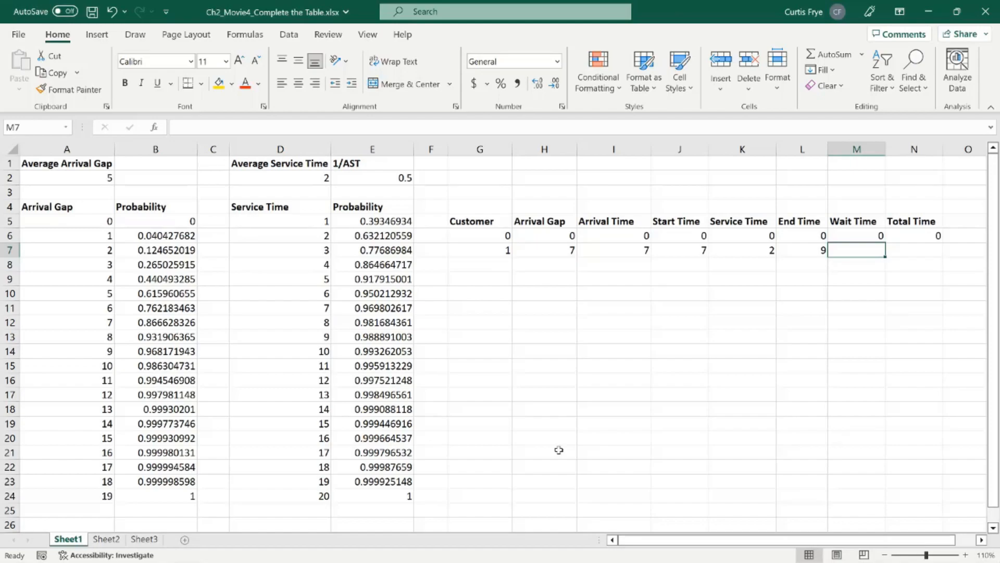
text(=j7-i7)
key(Tab)
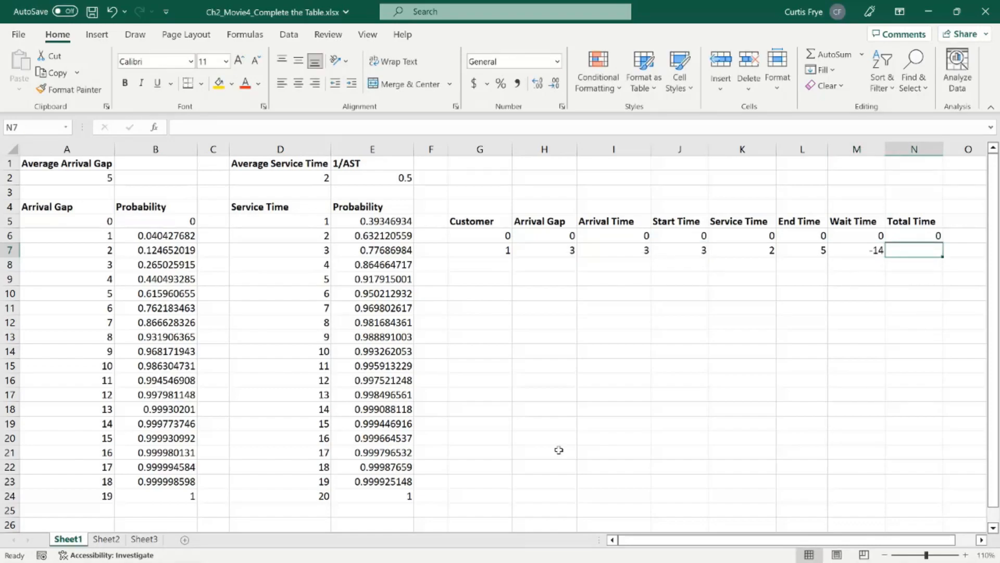
Step: Replace the first customer's wait time formula in M7 with =J7-I7
key(Left)
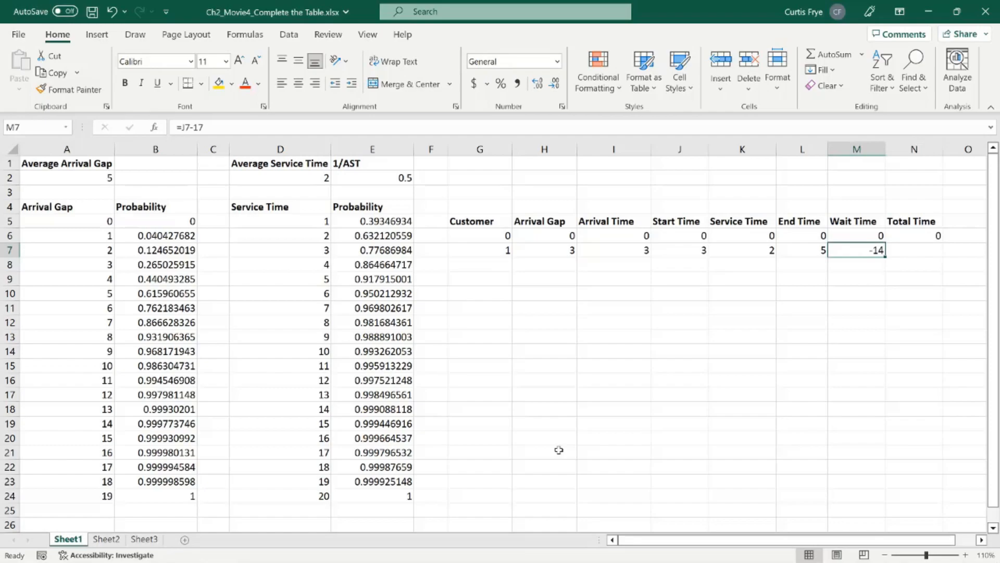
key(F2)
key(BackSpace)
key(BackSpace)
key(BackSpace)
key(BackSpace)
key(BackSpace)
key(BackSpace)
text(=j)
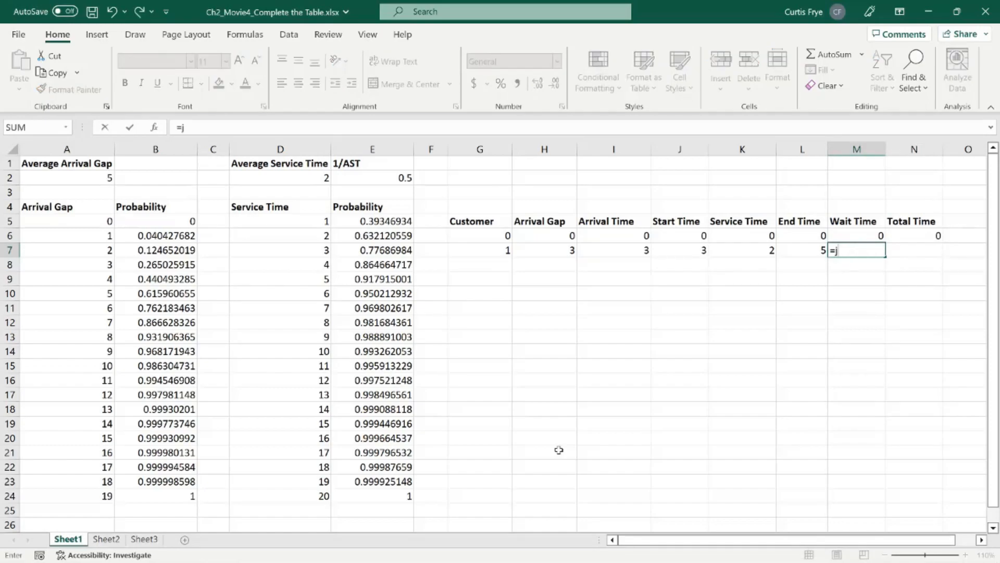
text(7)
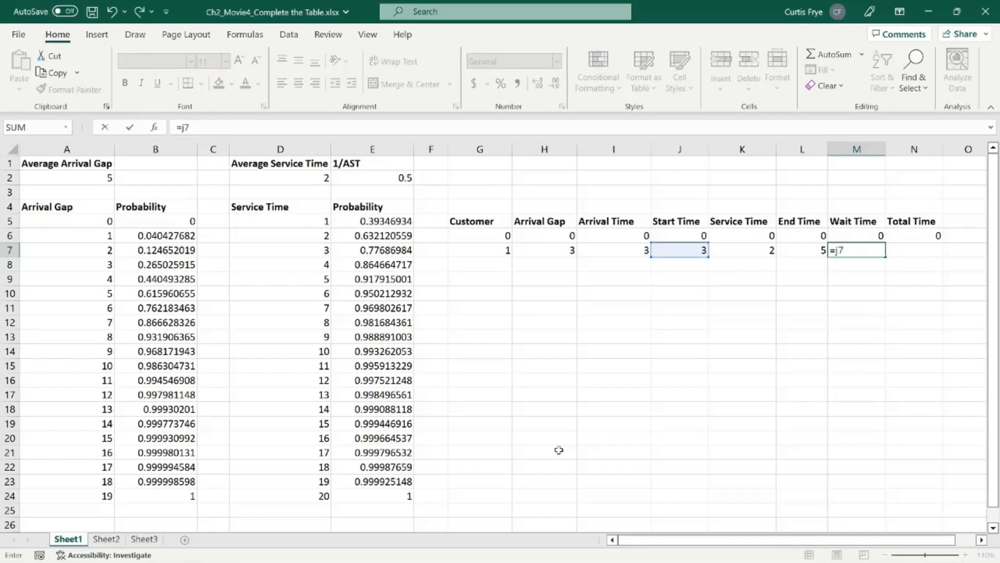
text(-i7)
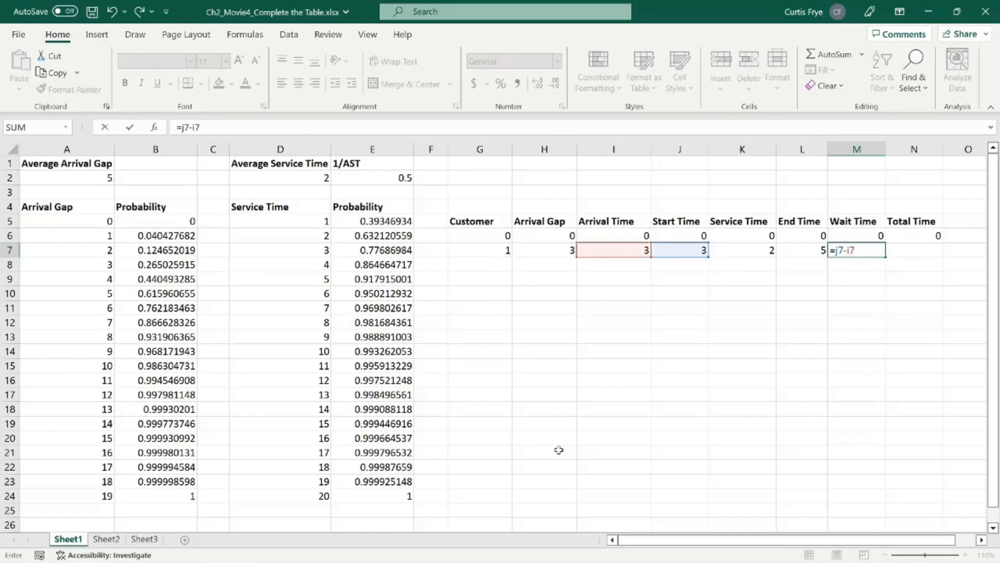
key(Tab)
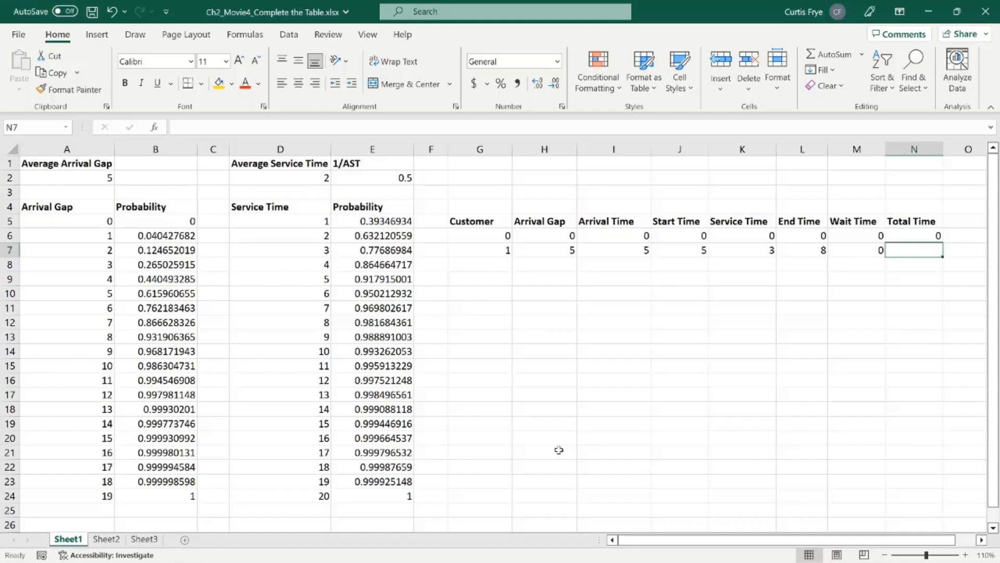
Step: Calculate the first customer's total time in N7 with =L7-J7
text(=)
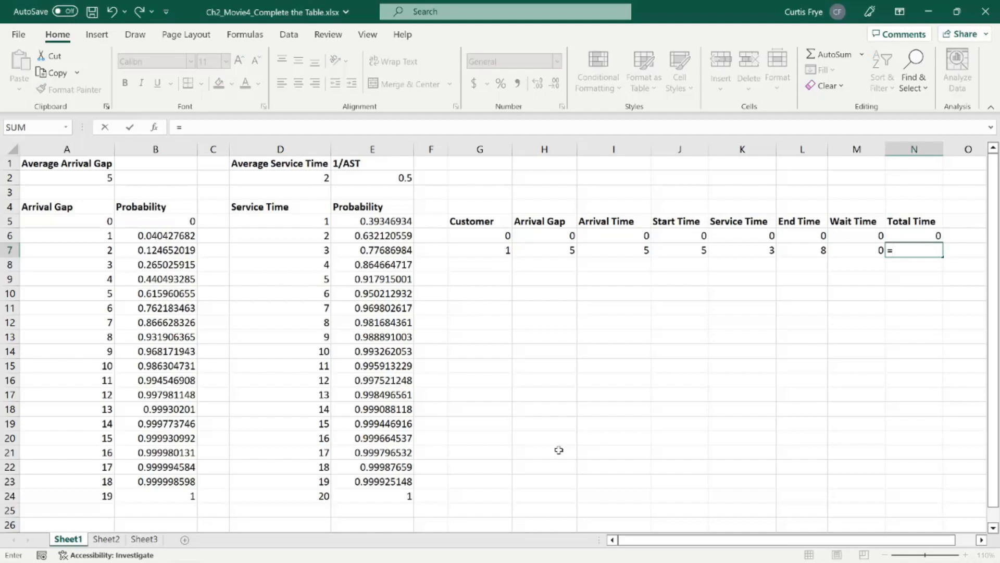
text(l7)
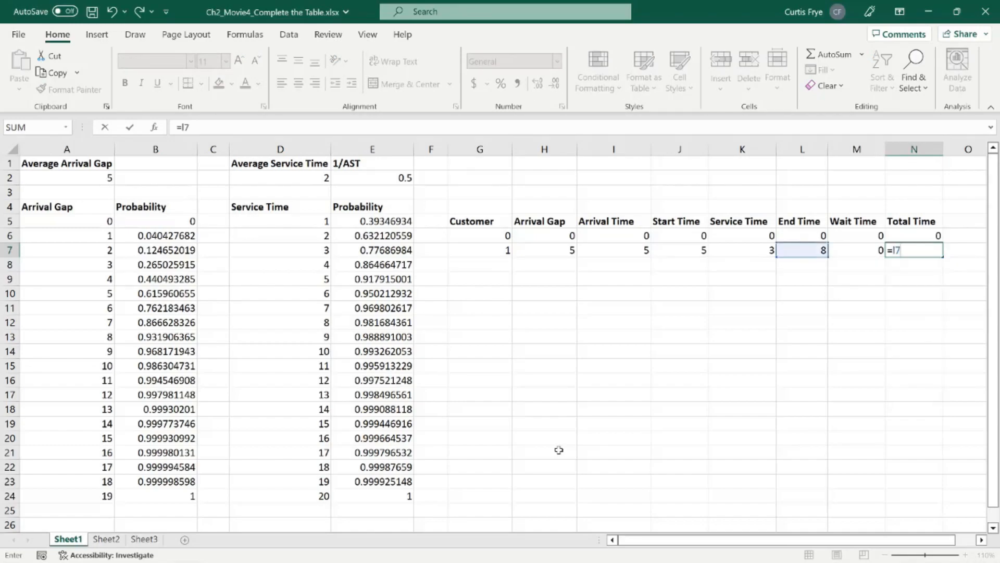
text(-j7)
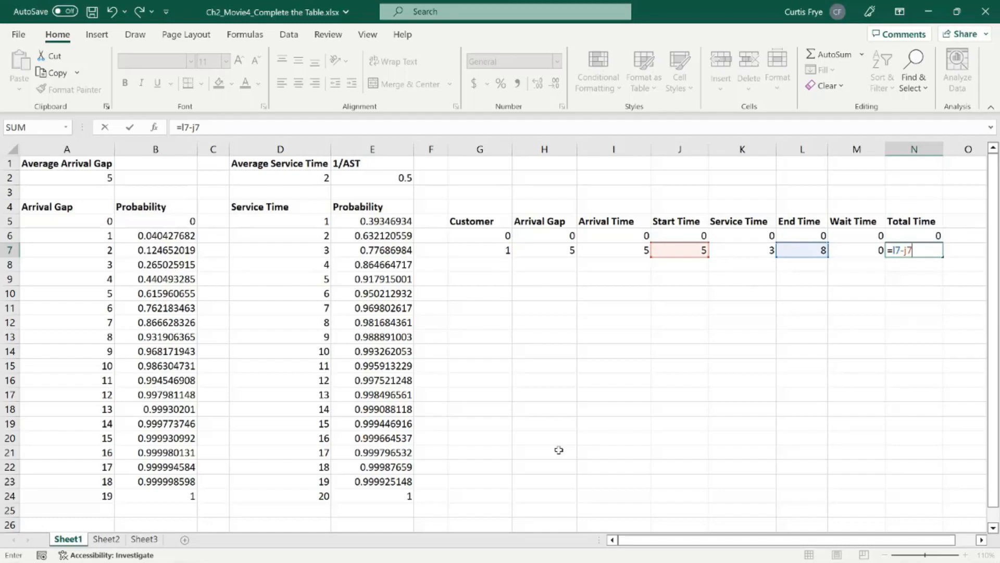
key(Return)
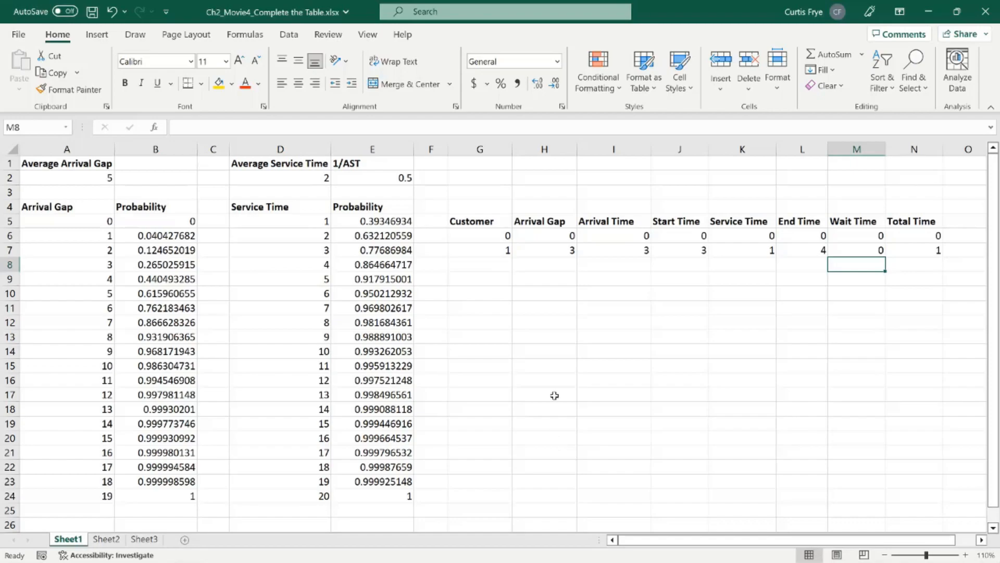
Step: Fill the customer 1 row G7:N7 down through row 26 to cover 20 customers
drag(480, 248, 898, 251)
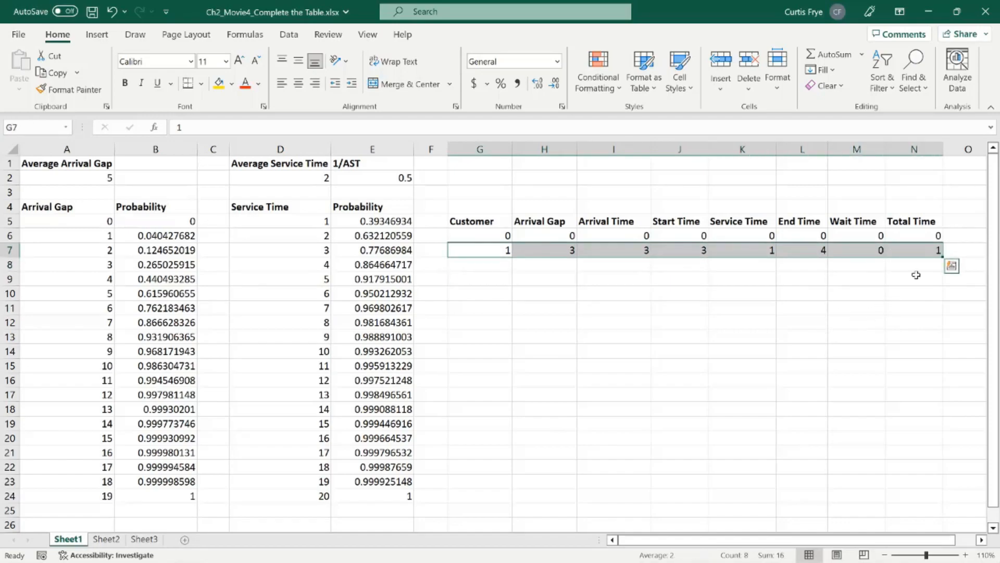
drag(944, 257, 952, 529)
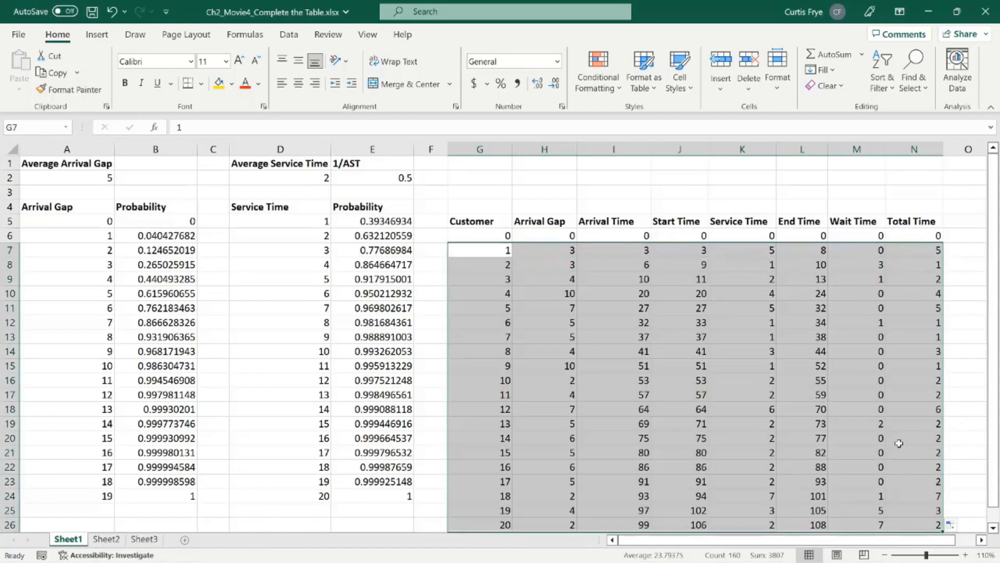
click(496, 236)
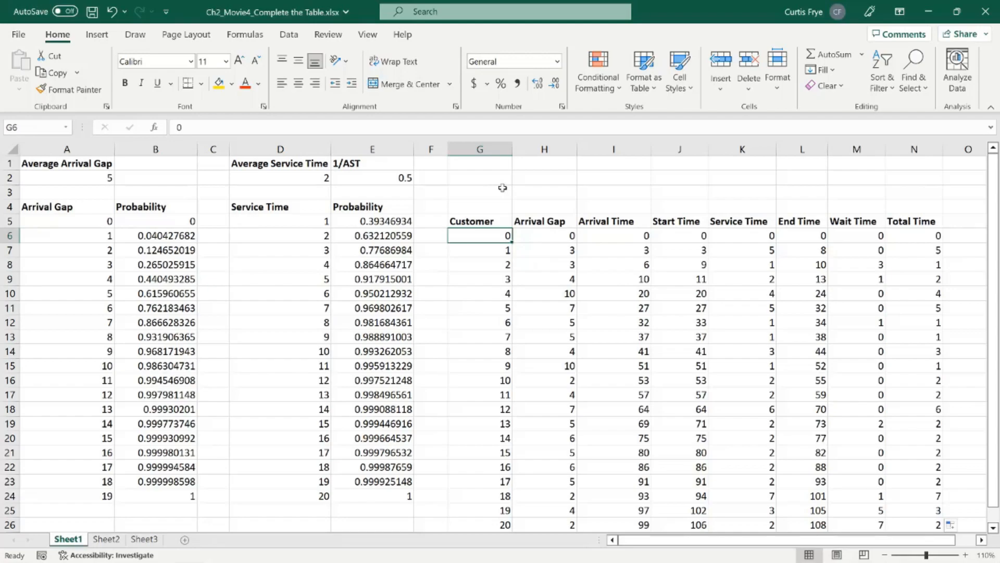
Step: Recalculate the worksheet several times to see how the 20-customer simulation varies
key(F9)
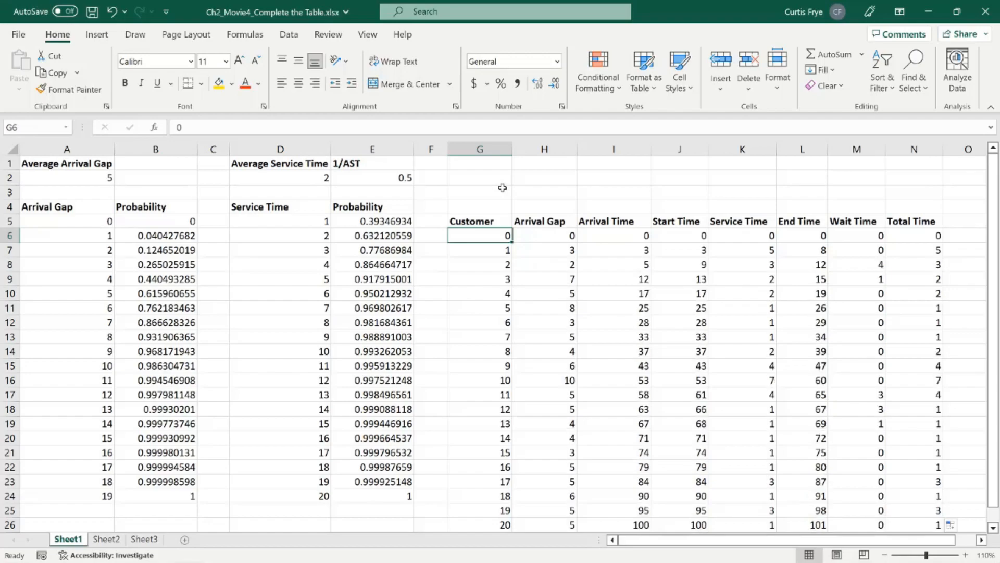
key(F9)
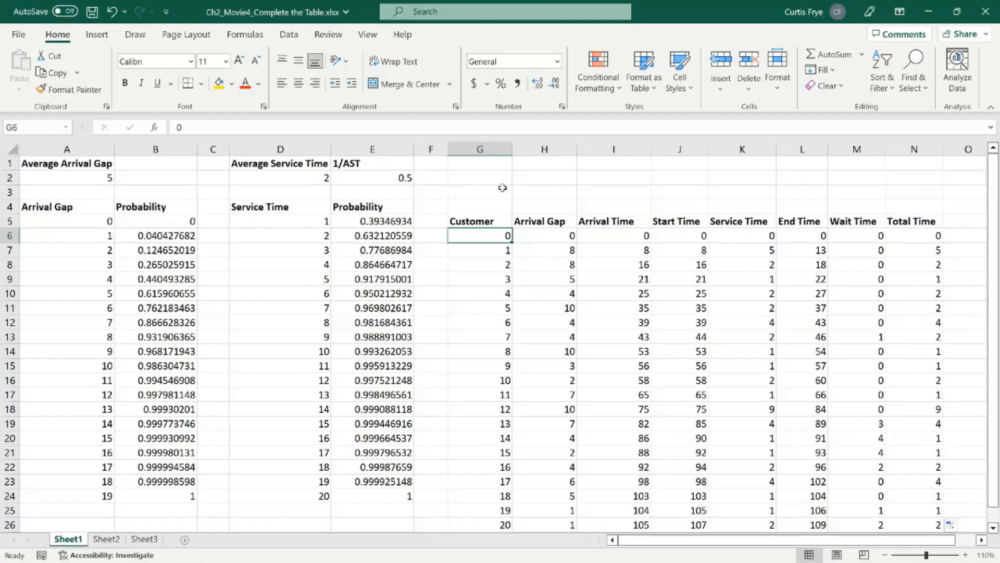
key(F9)
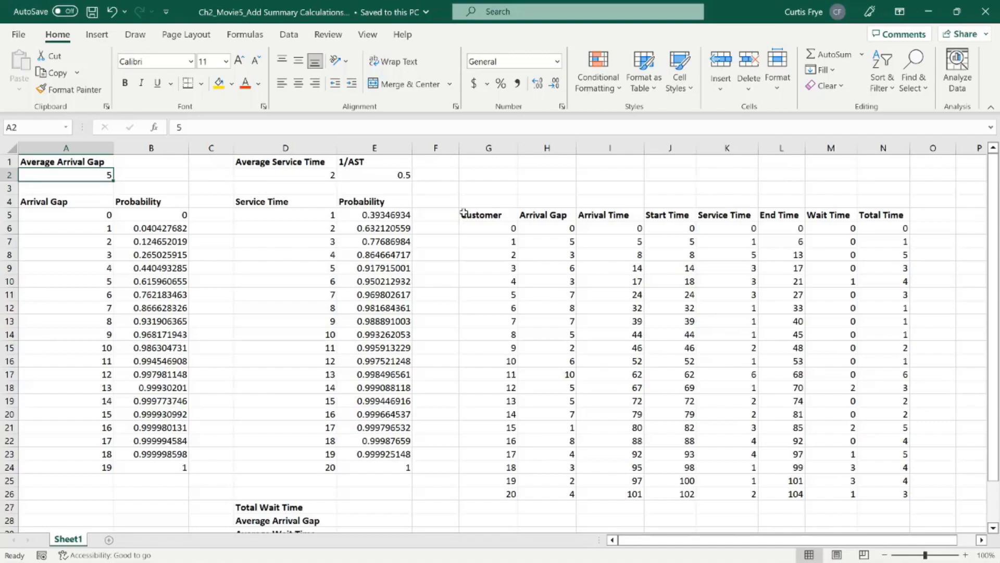
Step: In the Add Summary Calculations workbook, review the customer table's starting row, the XLOOKUP formulas in H7 and K7, and the summary labels from D27
click(499, 228)
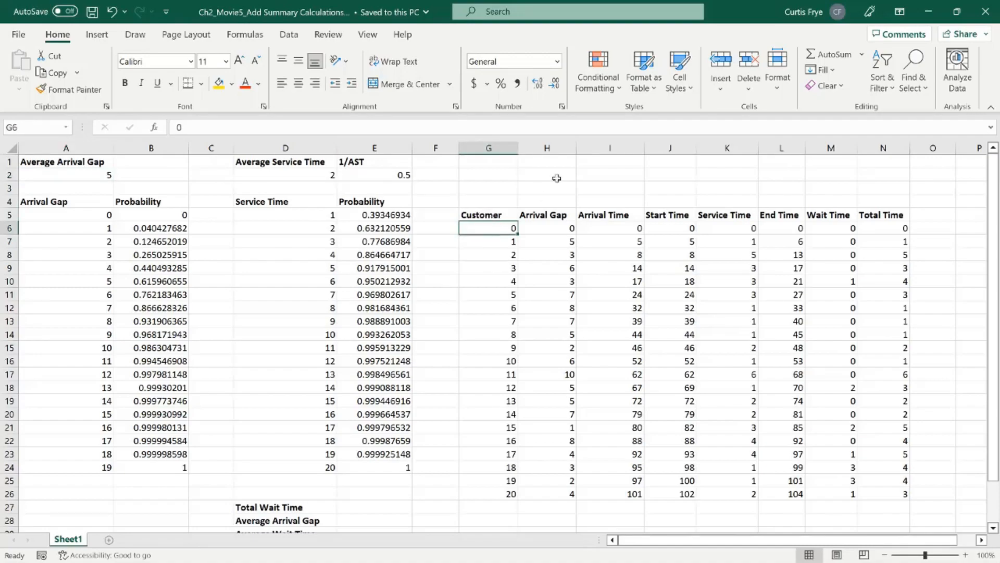
click(542, 240)
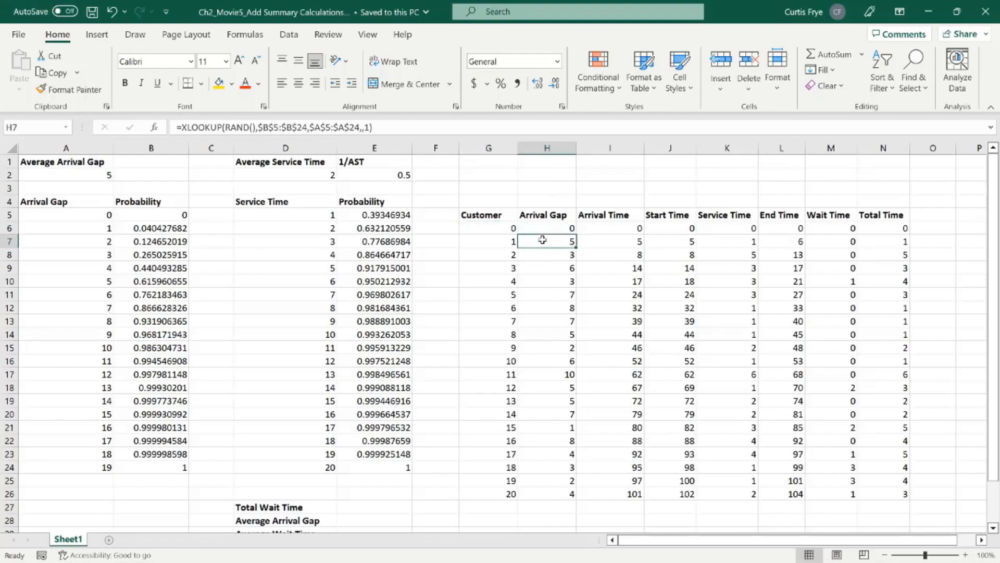
click(726, 242)
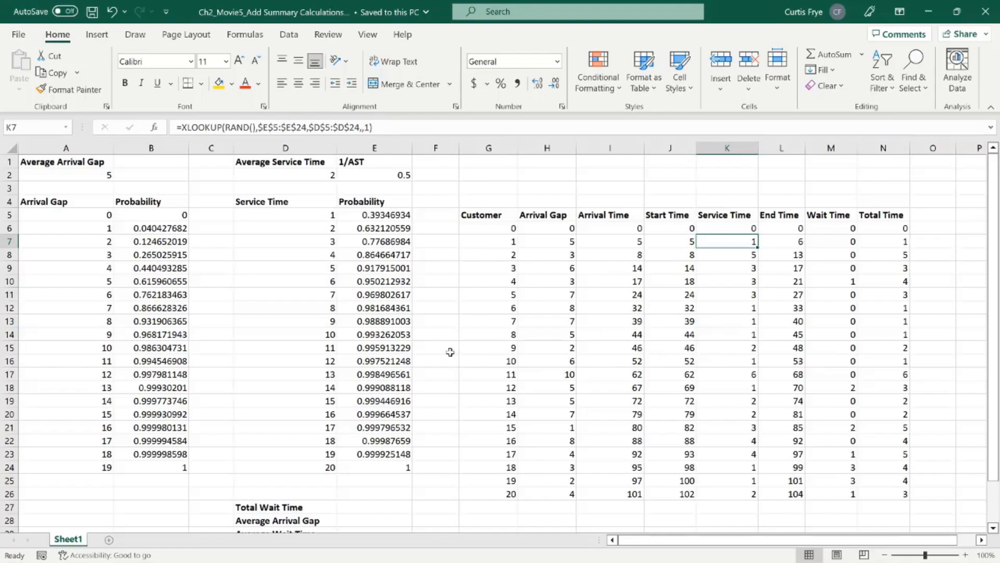
scroll(450, 351, down, 3)
scroll(450, 351, down, 1)
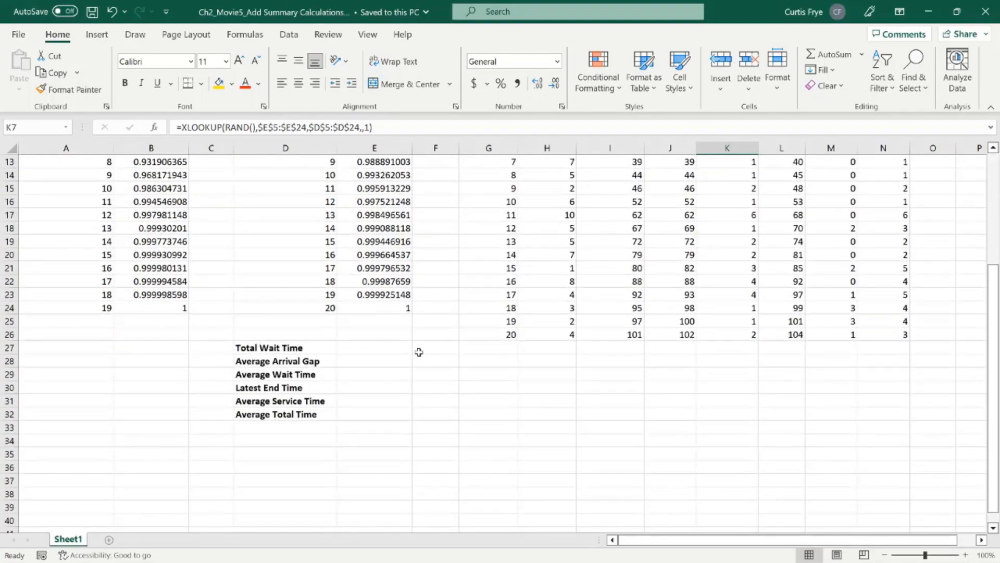
click(309, 347)
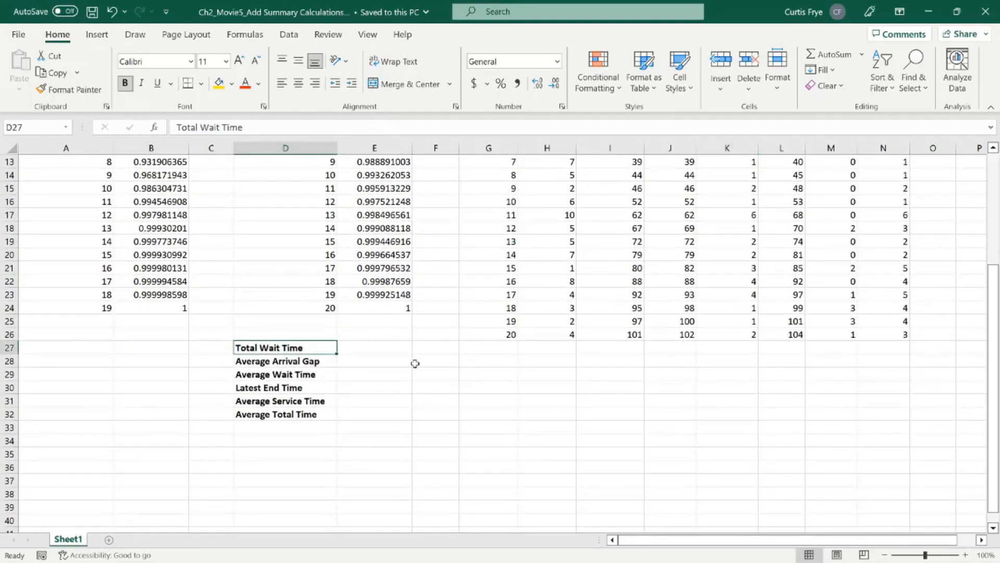
Step: Calculate the total wait time in E27 with =SUM(M7:M26)
click(379, 347)
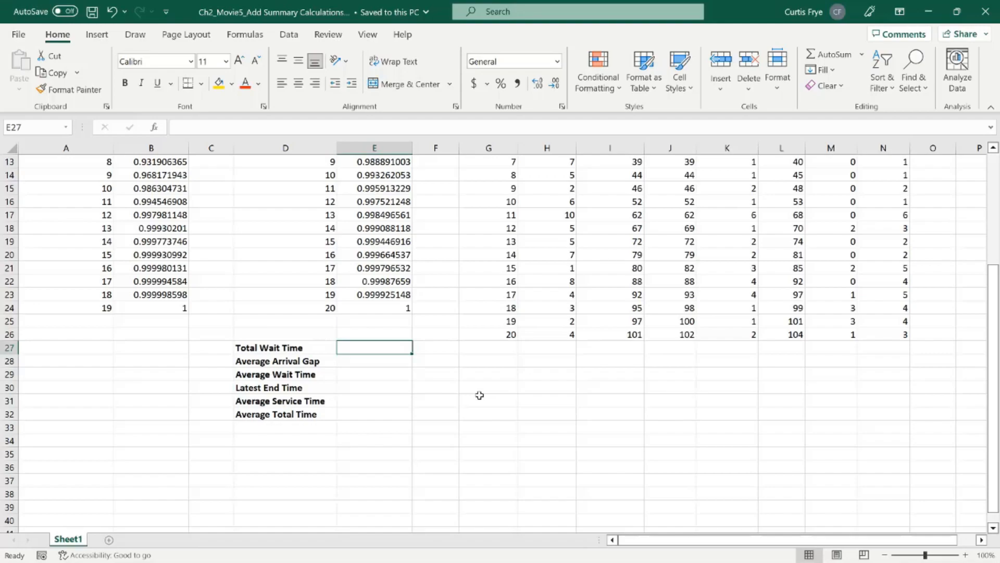
text(=)
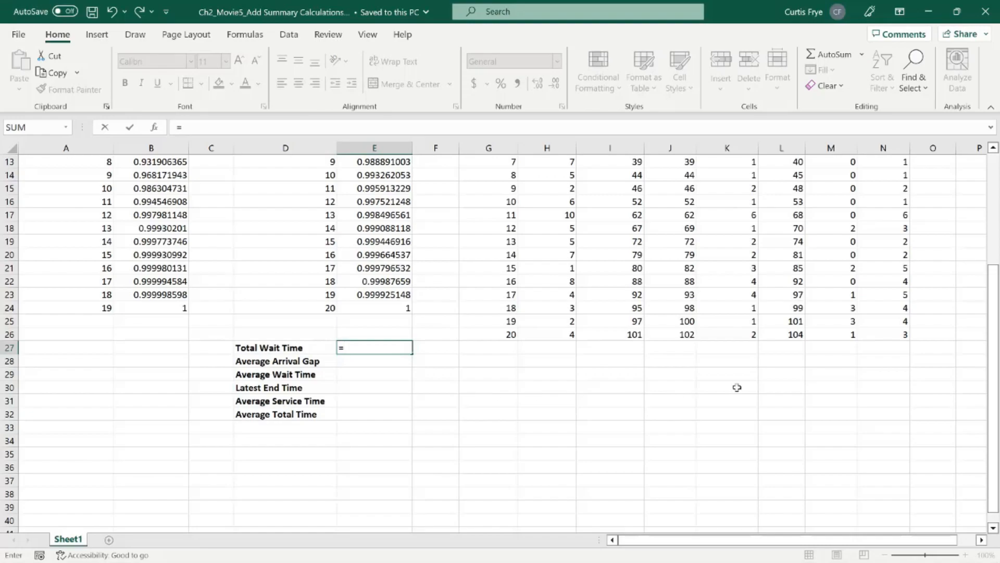
scroll(809, 368, up, 4)
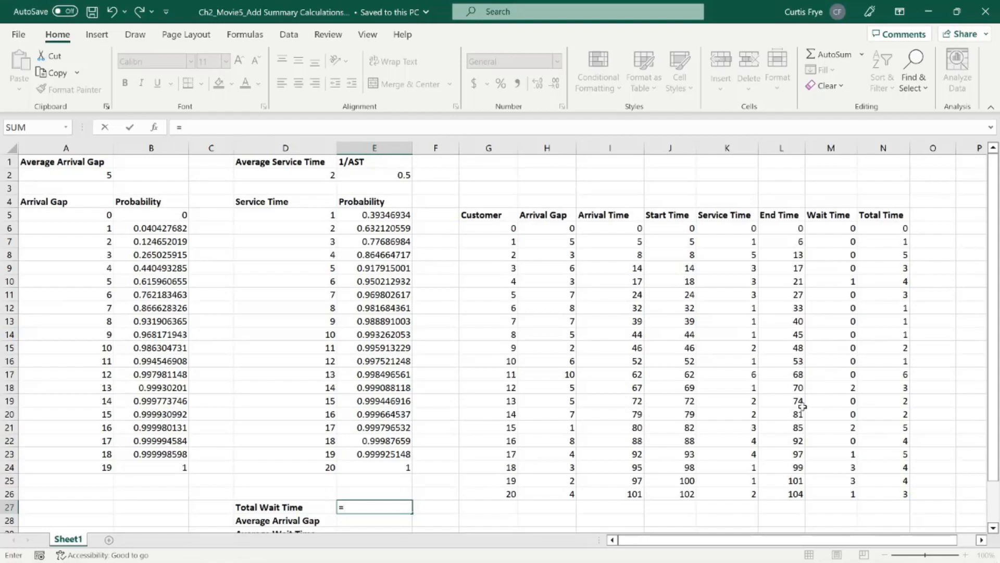
scroll(802, 407, down, 3)
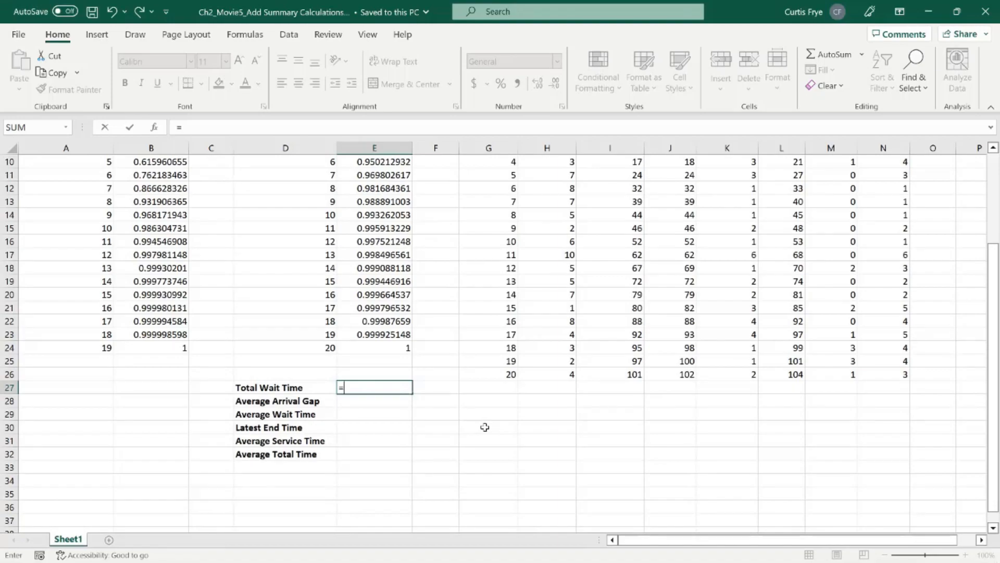
text(sum(m7:m2)
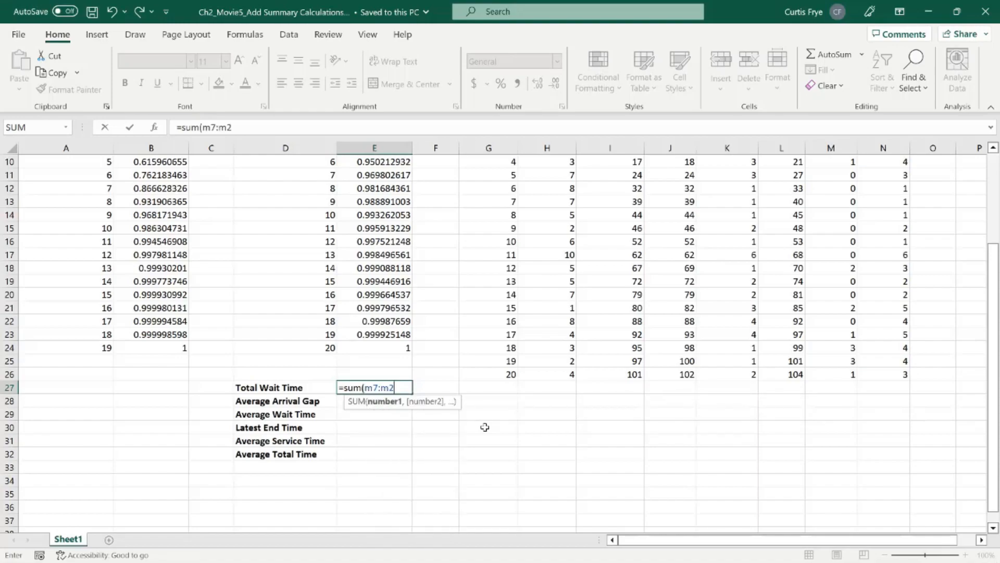
text(6))
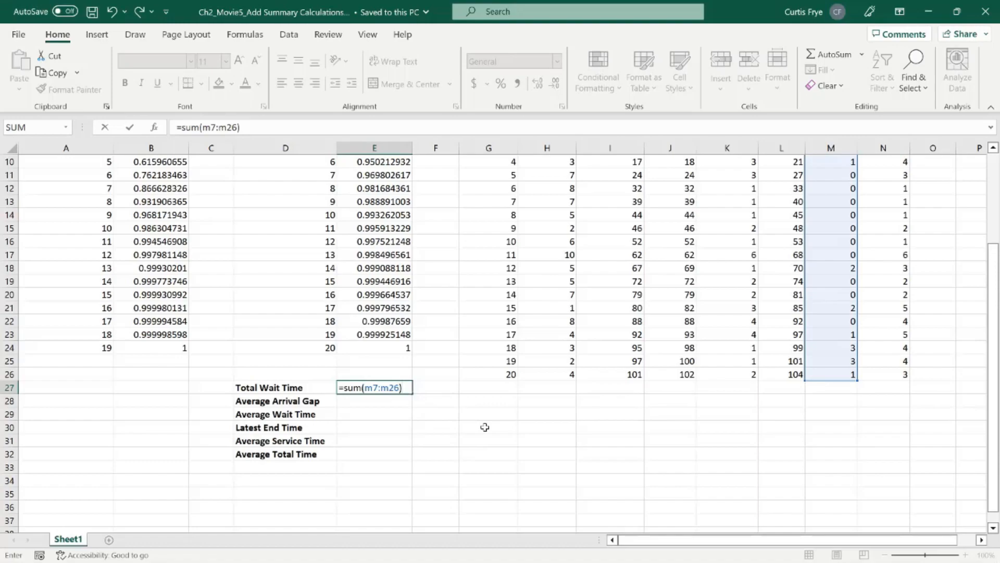
key(Return)
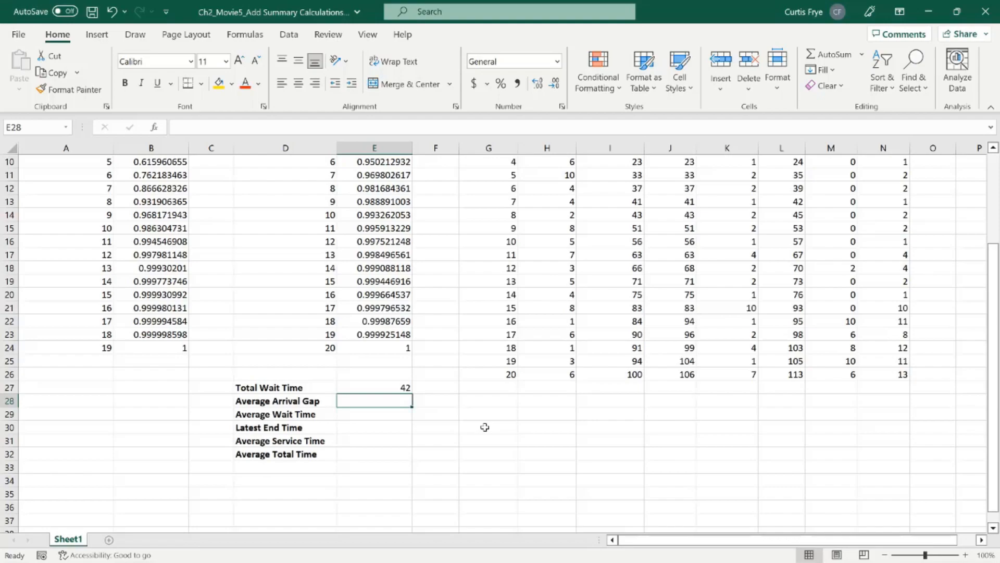
Step: Calculate the average arrival gap in E28 with =AVERAGE(H7:H26)
text(=)
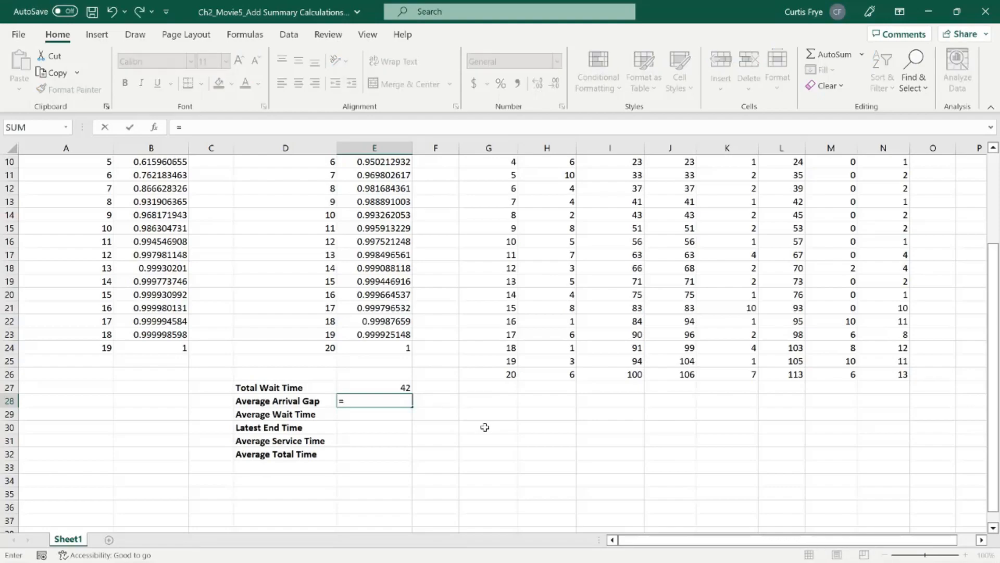
text(aver)
key(Tab)
text(h)
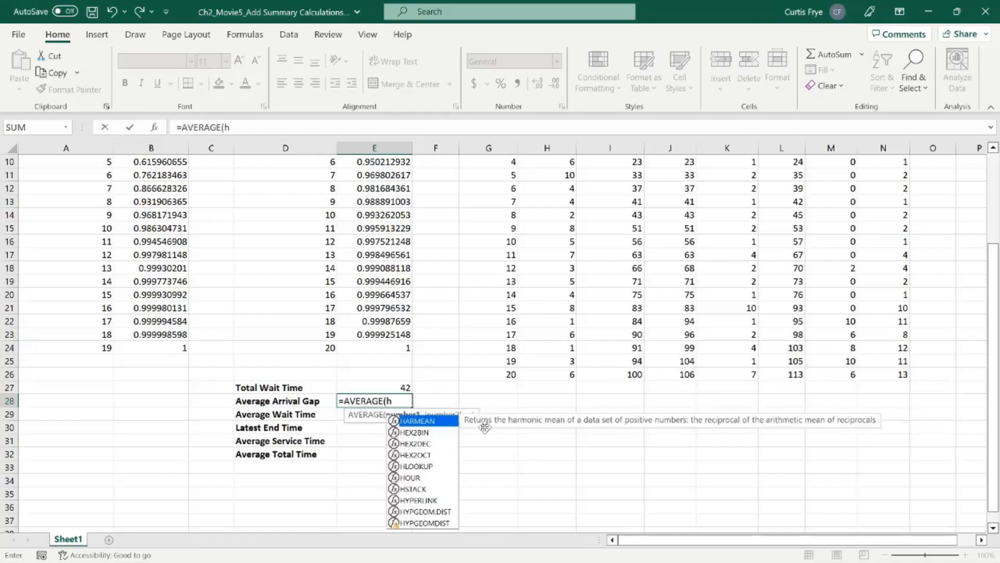
text(7:h)
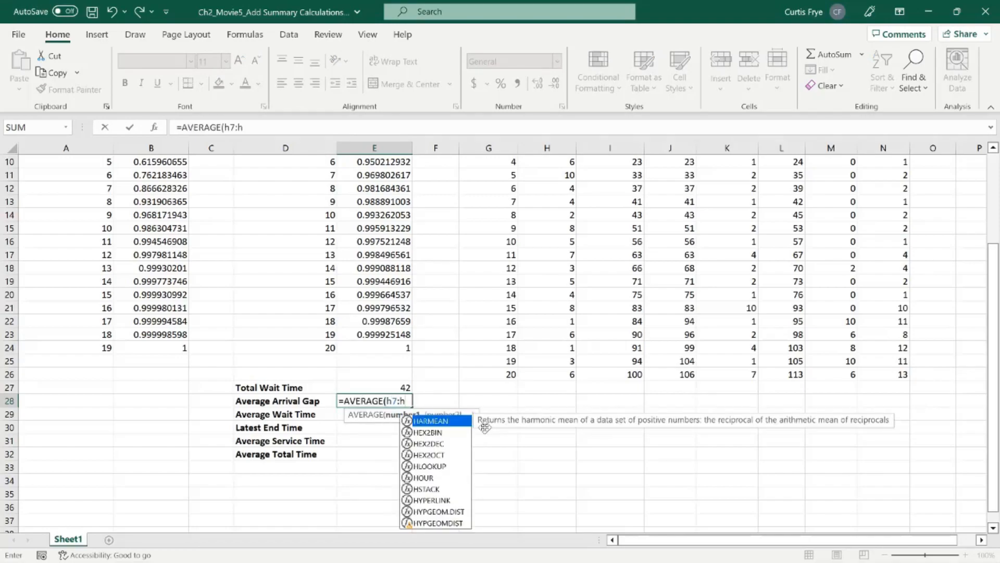
text(26))
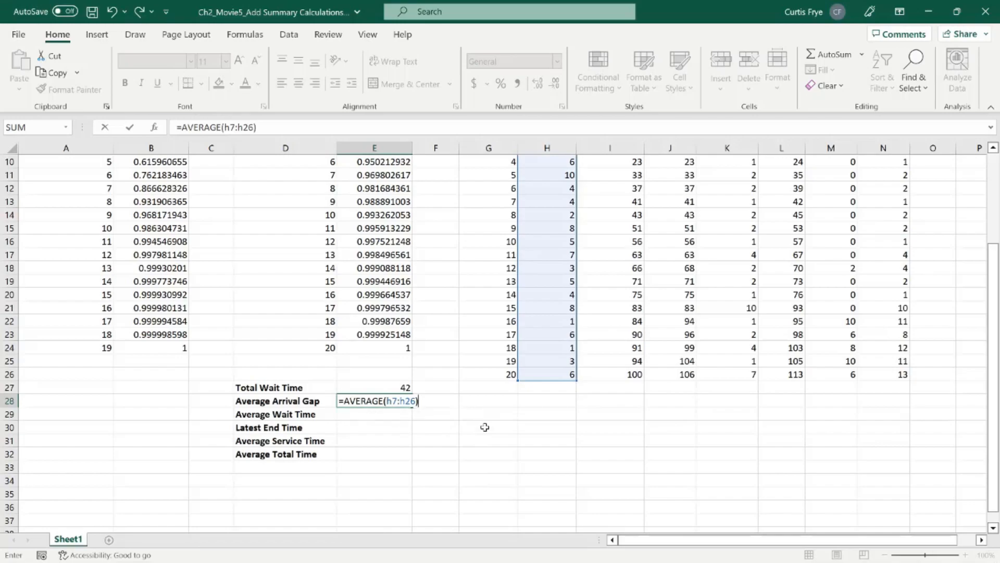
key(Return)
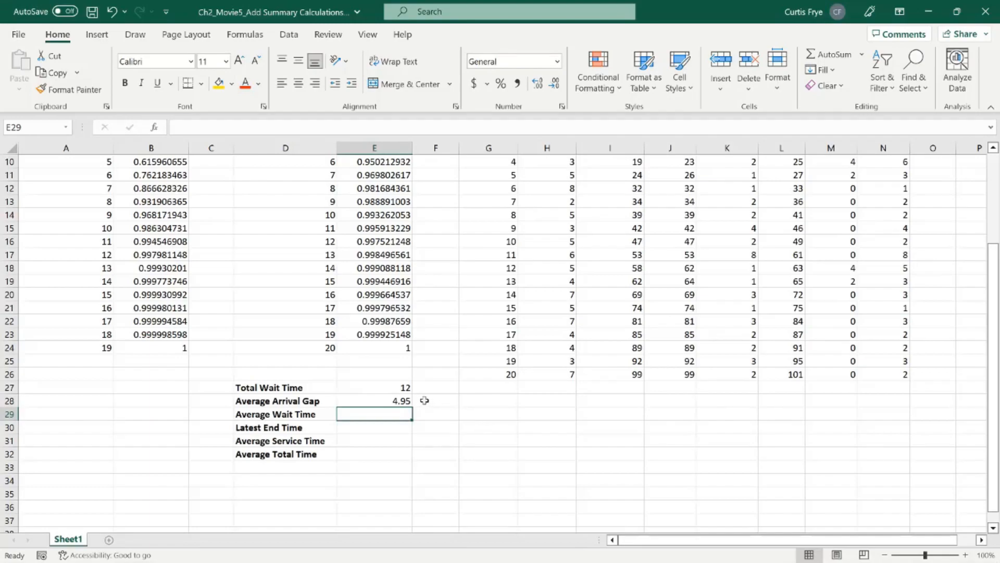
Step: Check the average inputs at the top of the sheet, and calculate the average wait time in E29 with =AVERAGE(M7:M26)
scroll(425, 400, up, 3)
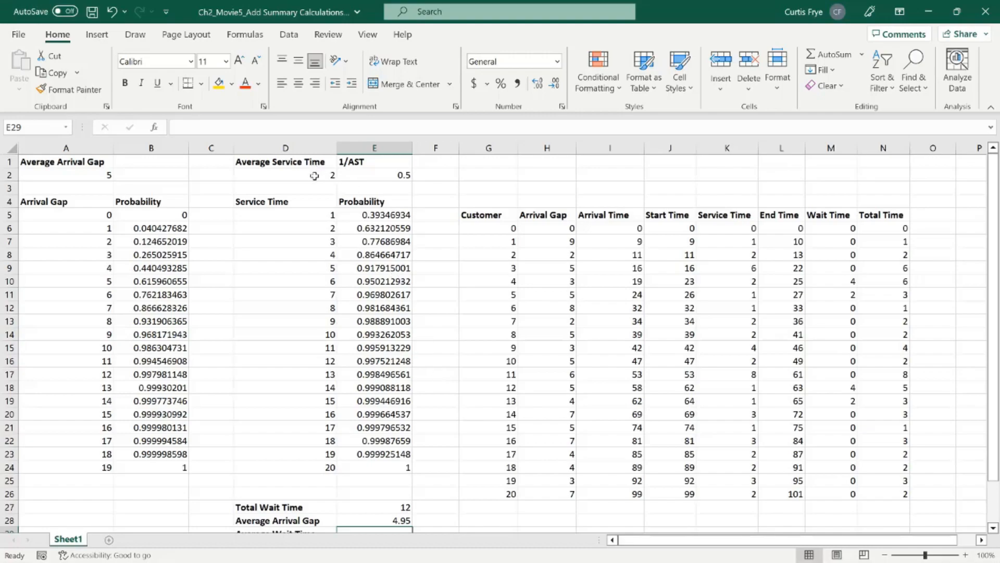
scroll(469, 398, down, 4)
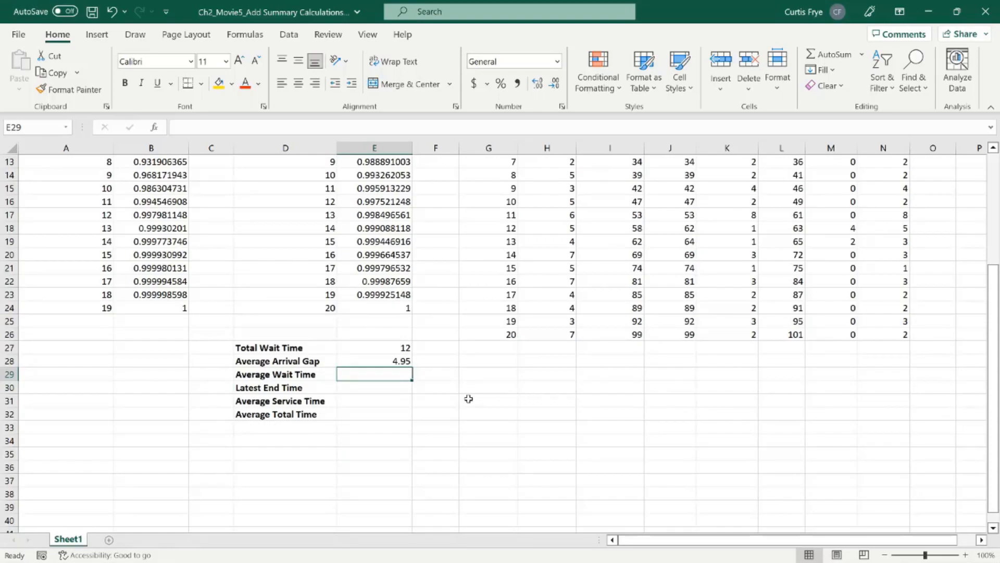
text(=avera)
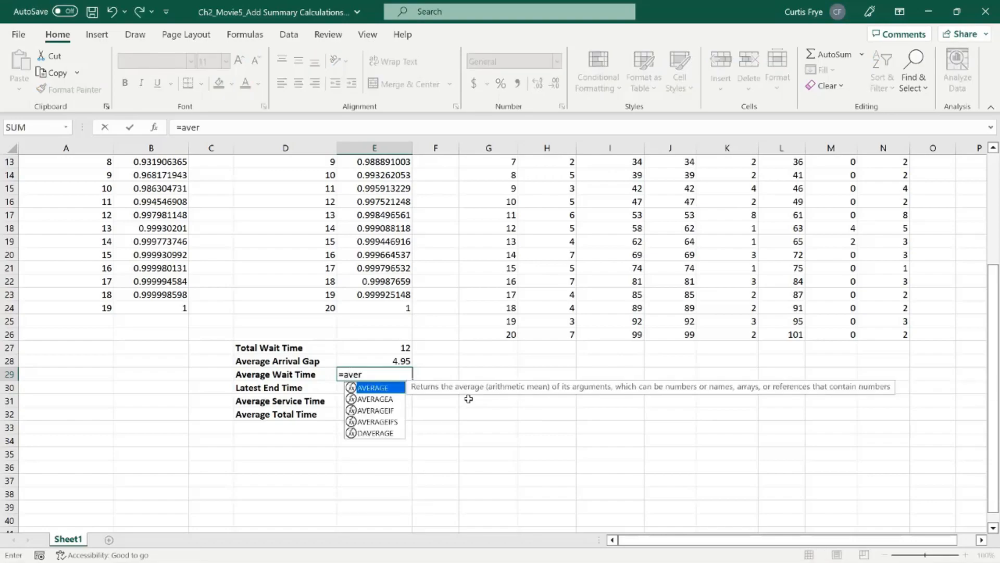
key(Tab)
text(m)
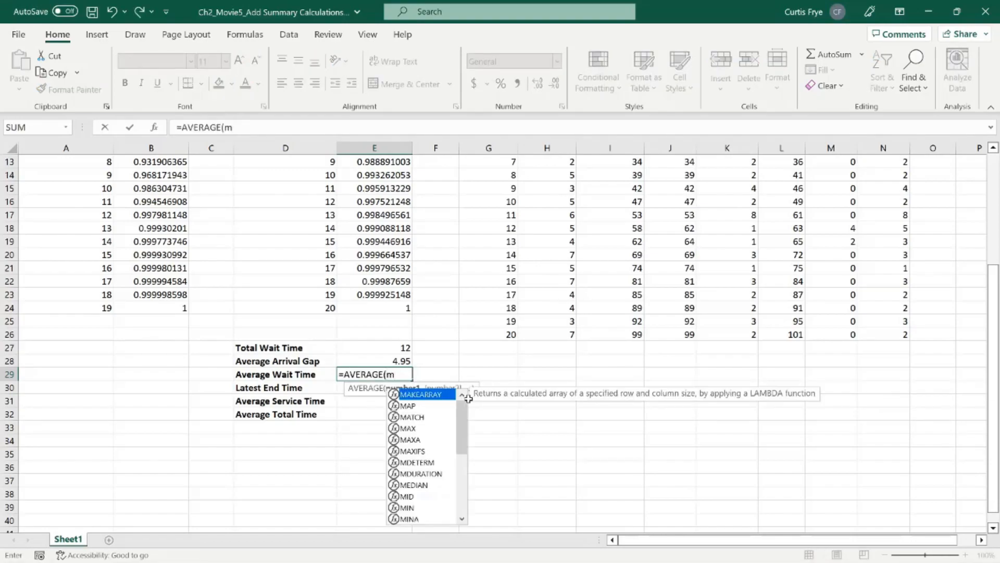
text(7:)
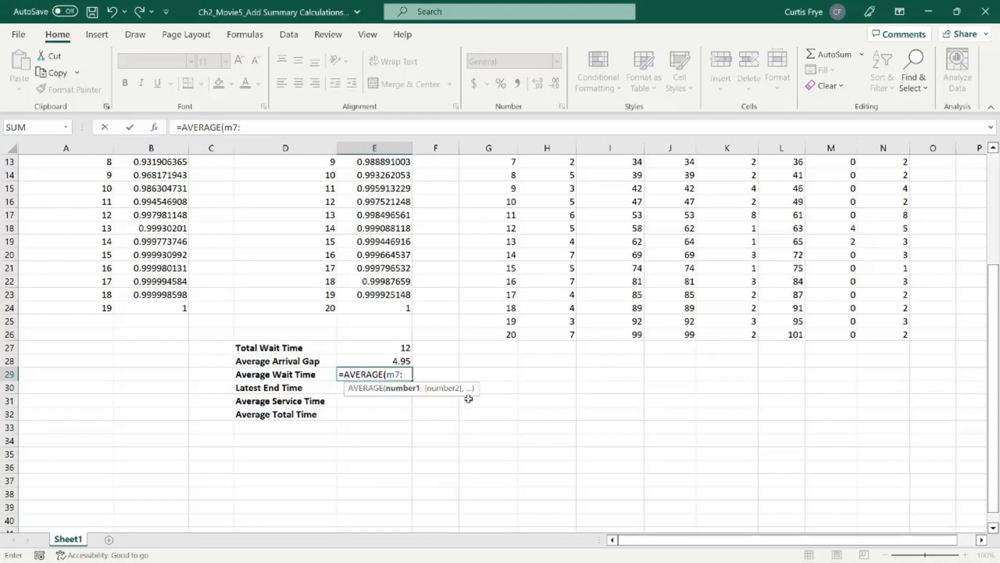
text(m26))
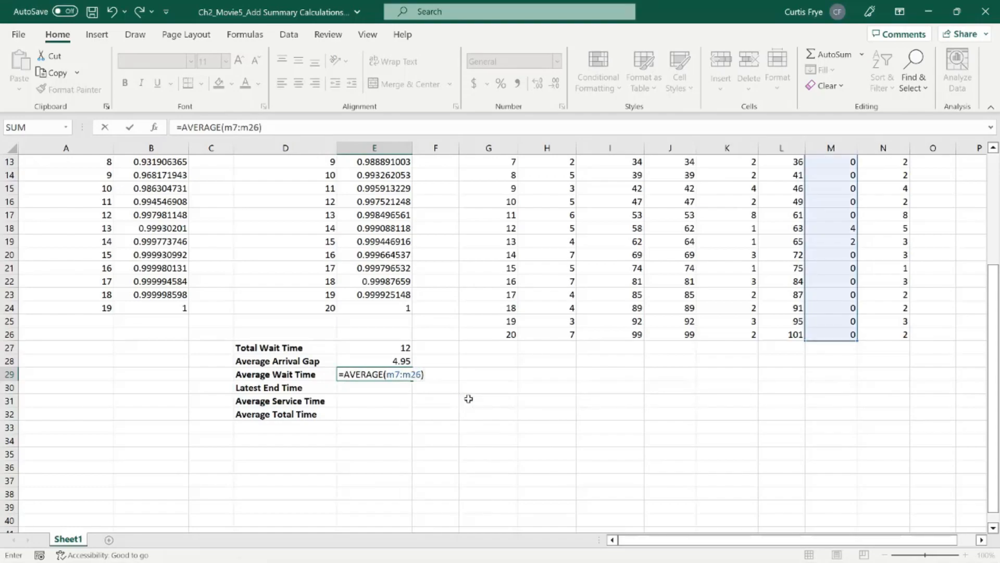
key(Return)
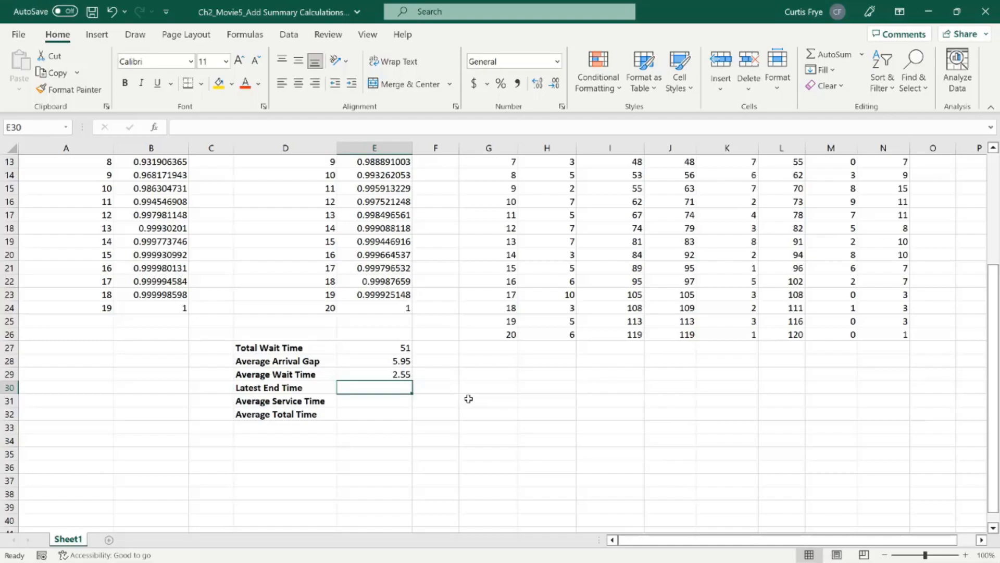
Step: Calculate the latest end time in E30 with =MAX(L7:L26)
text(=)
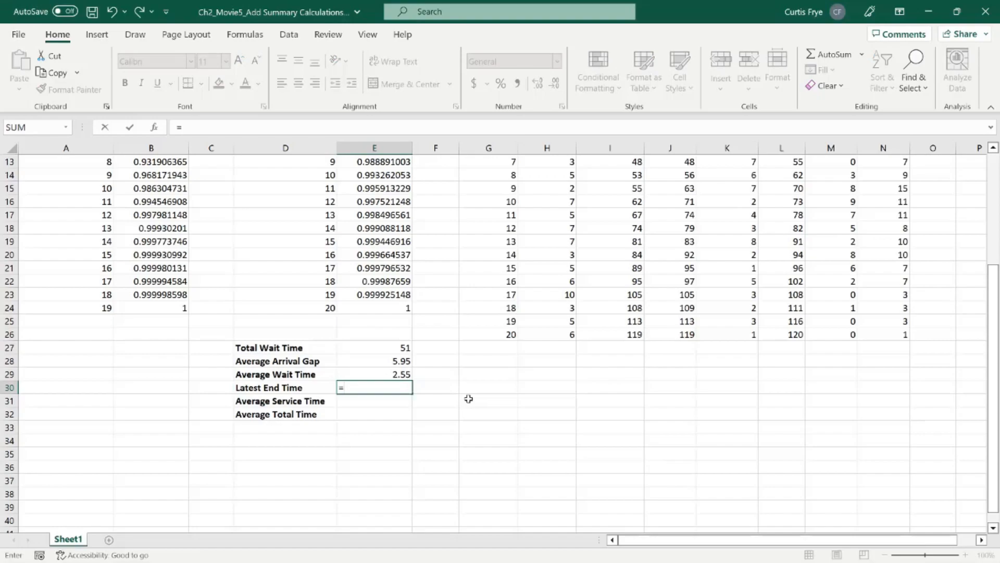
text(max()
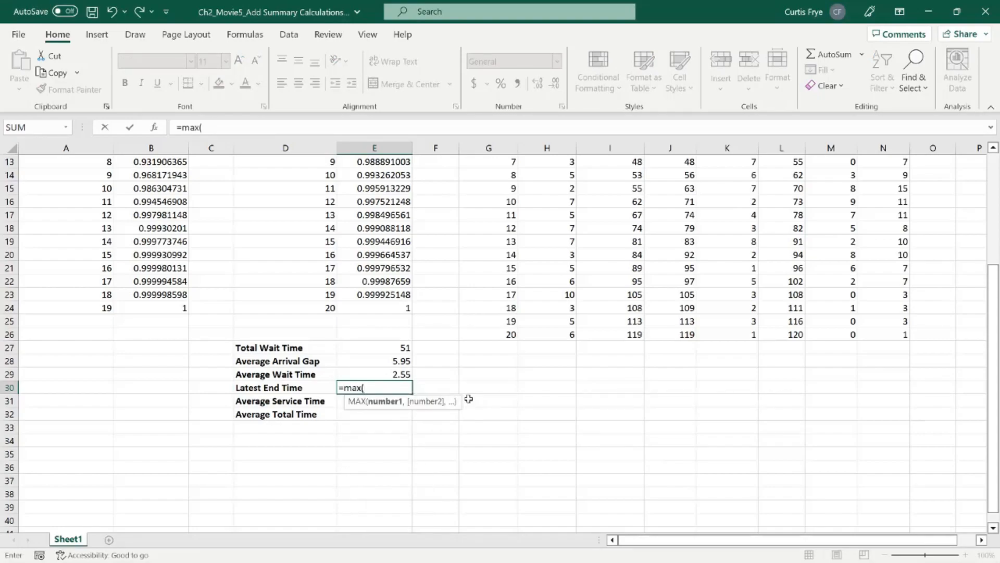
text(l7:l26))
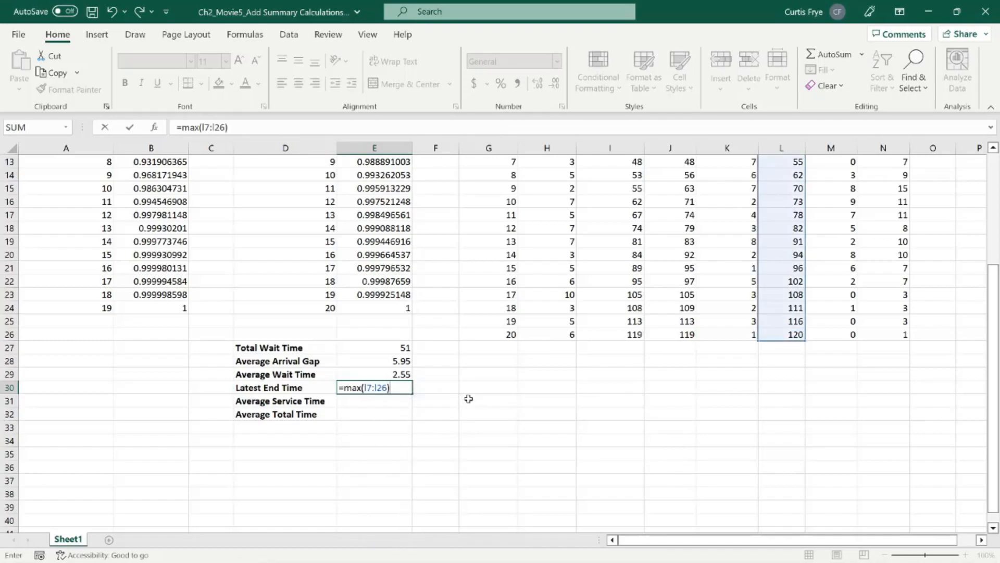
key(Return)
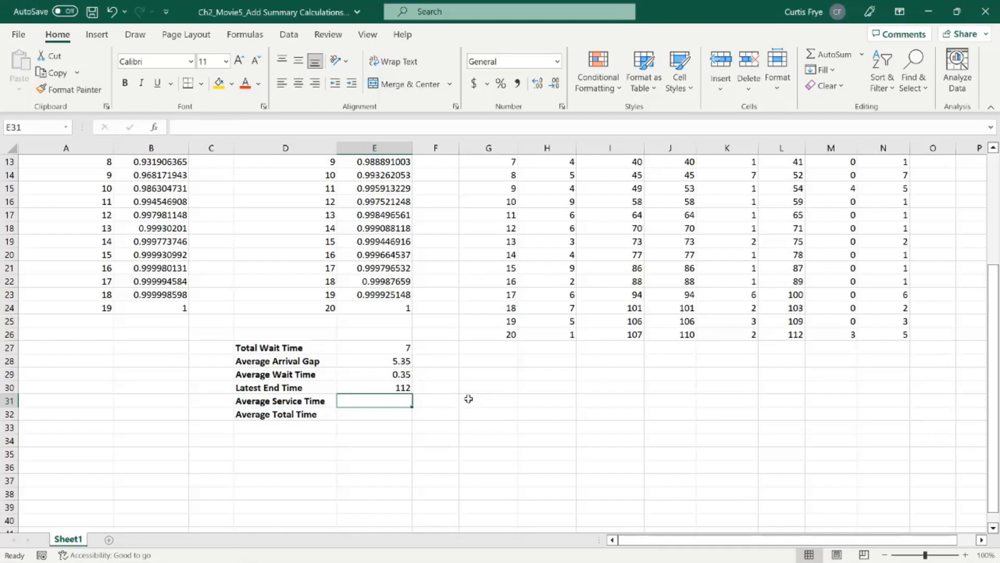
Step: Calculate the average service time in E31 with =AVERAGE(K7:K26)
text(=aver)
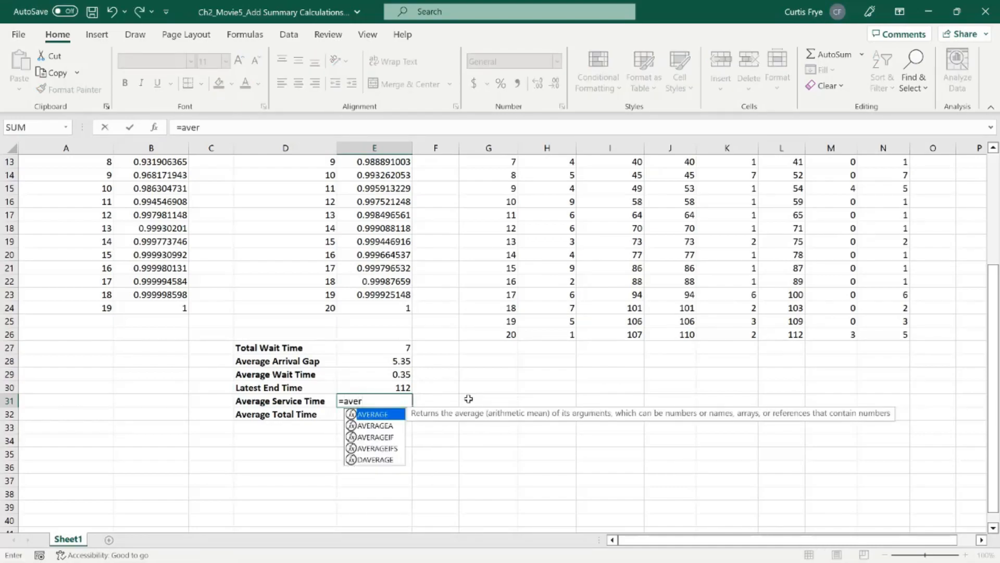
key(Tab)
text(k7:k26))
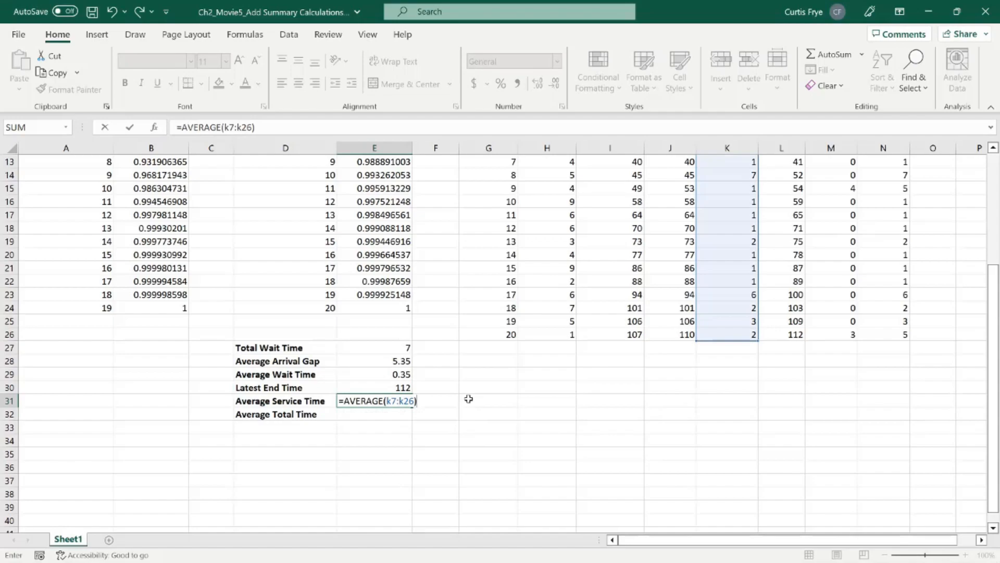
key(Return)
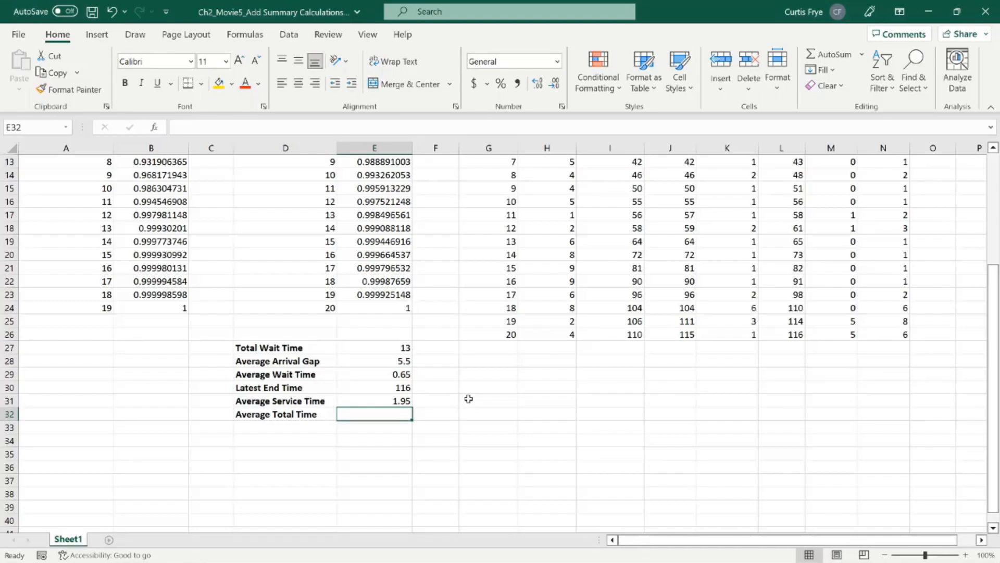
Step: Calculate the average total time in E32 with =AVERAGE(N7:N26) and recalculate the worksheet
text(=aver)
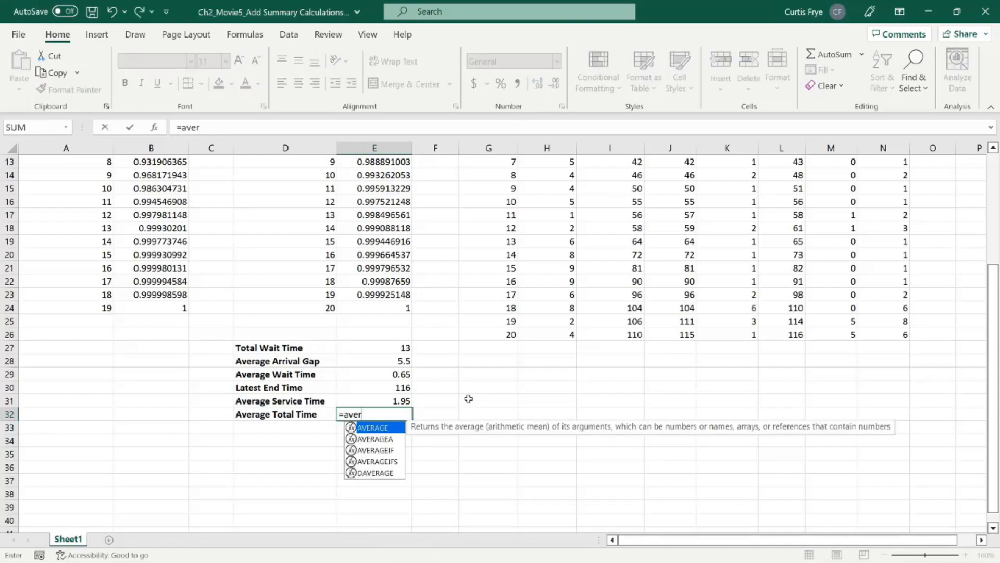
key(Tab)
text(n)
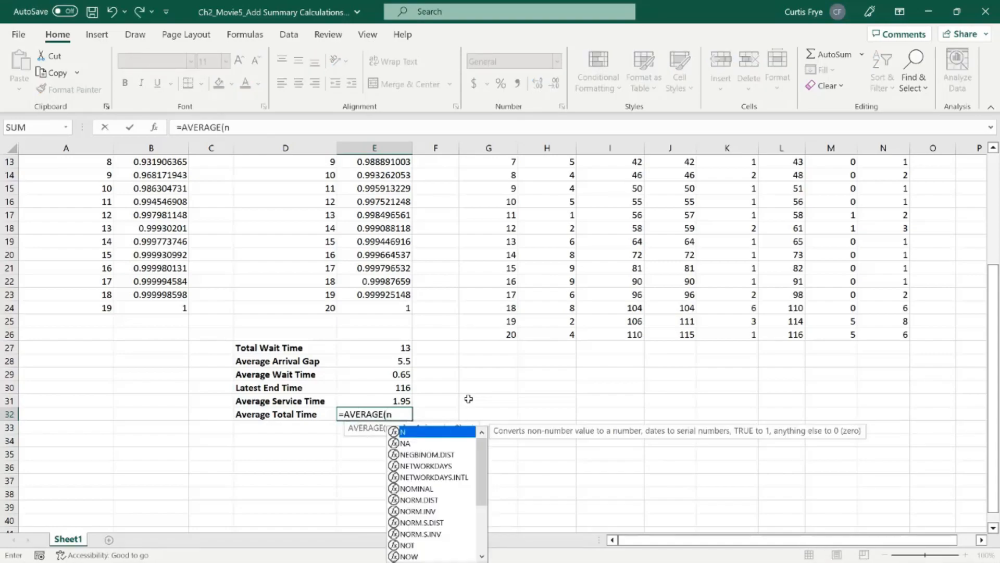
text(7:n)
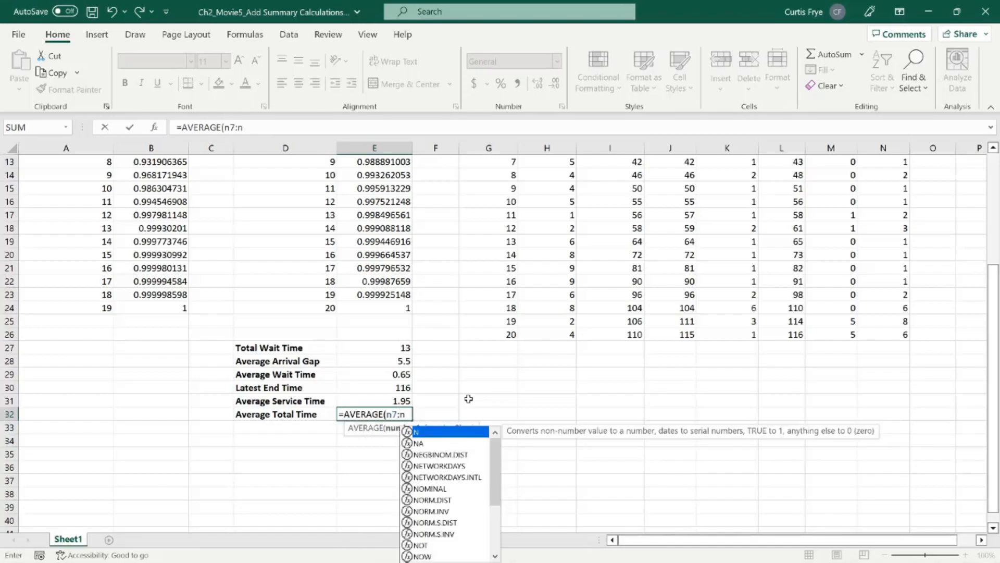
text(26))
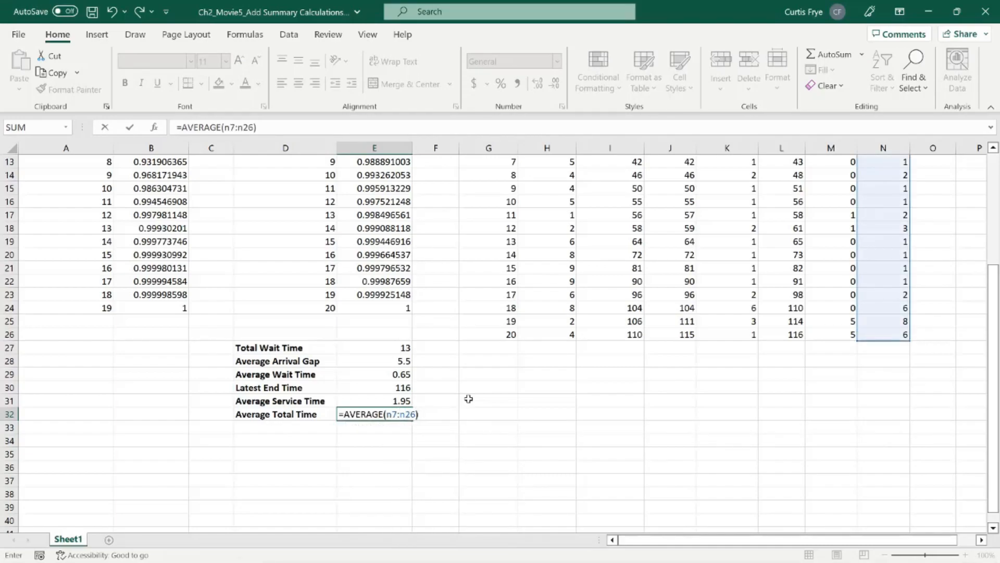
key(Return)
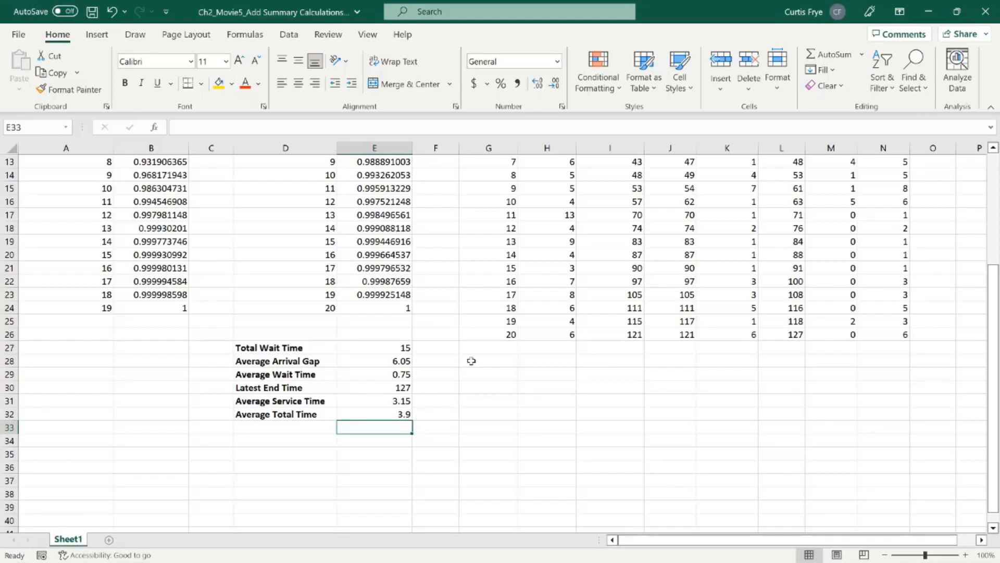
key(F9)
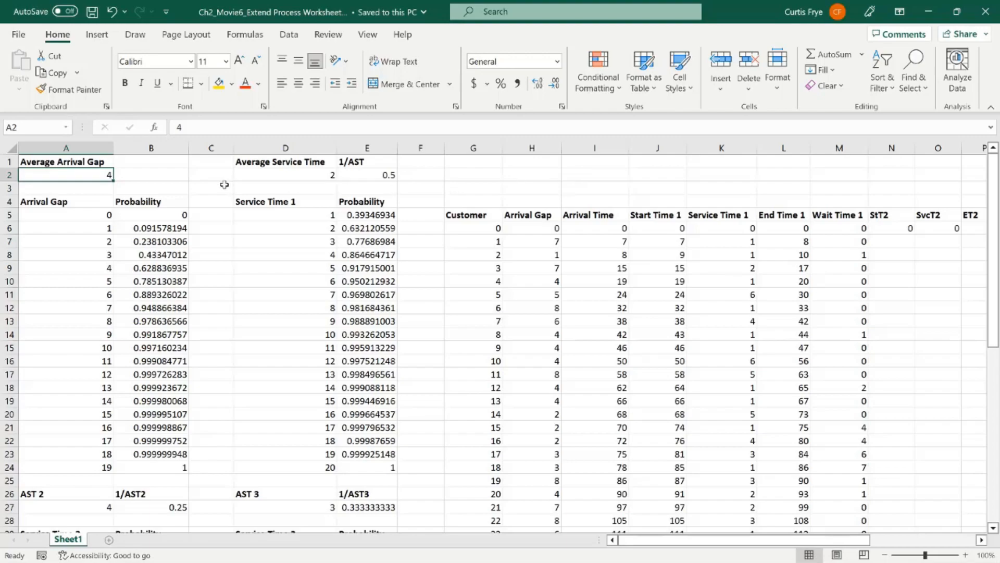
Step: Examine the probability tables for the arrival gap and for service times 1, 2 and 3
click(179, 214)
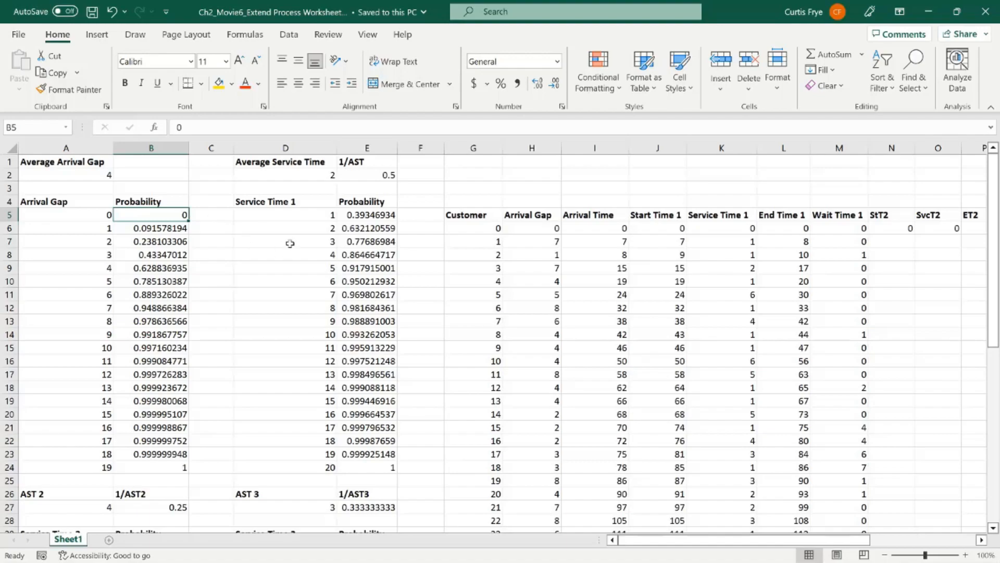
click(356, 214)
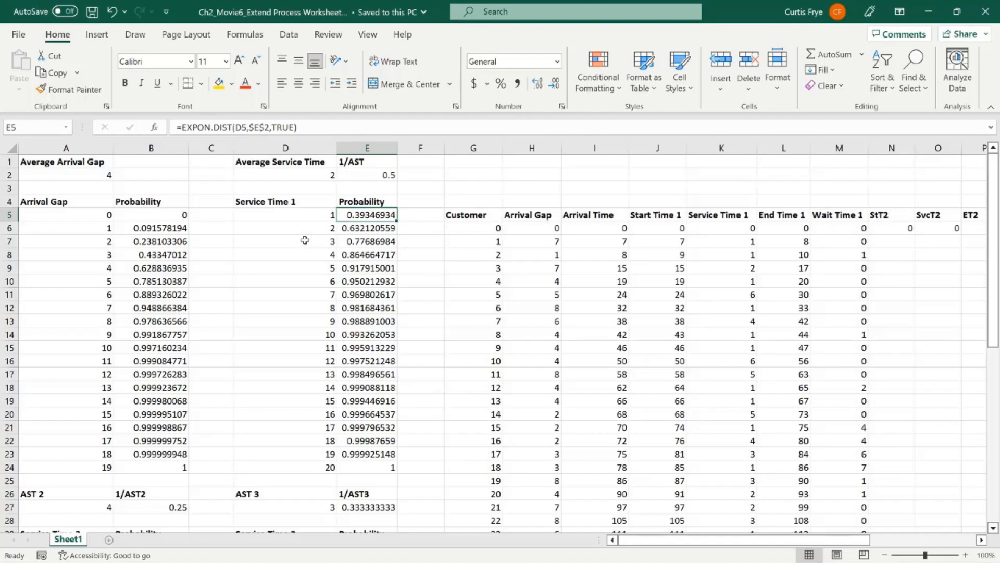
scroll(304, 240, down, 6)
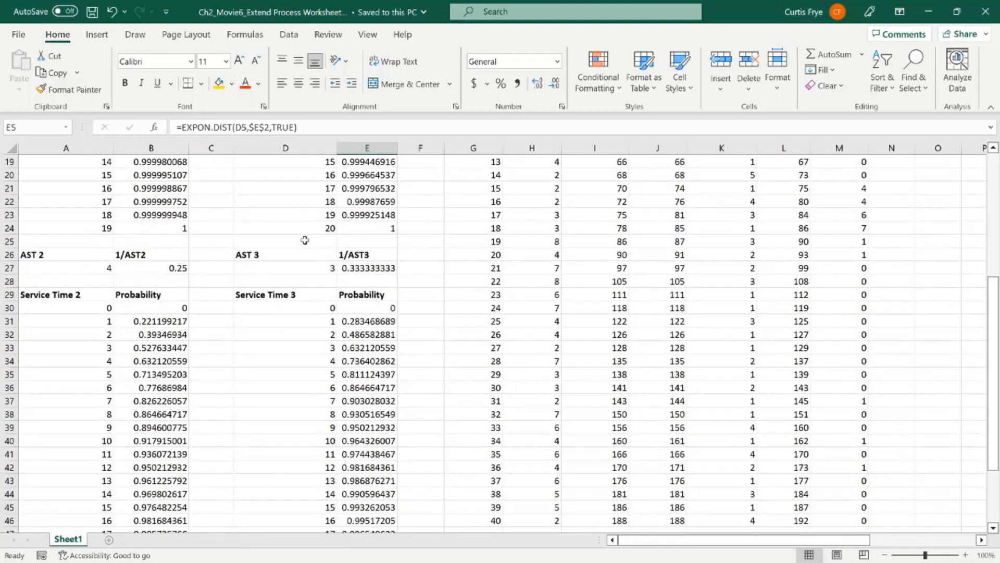
scroll(305, 240, down, 1)
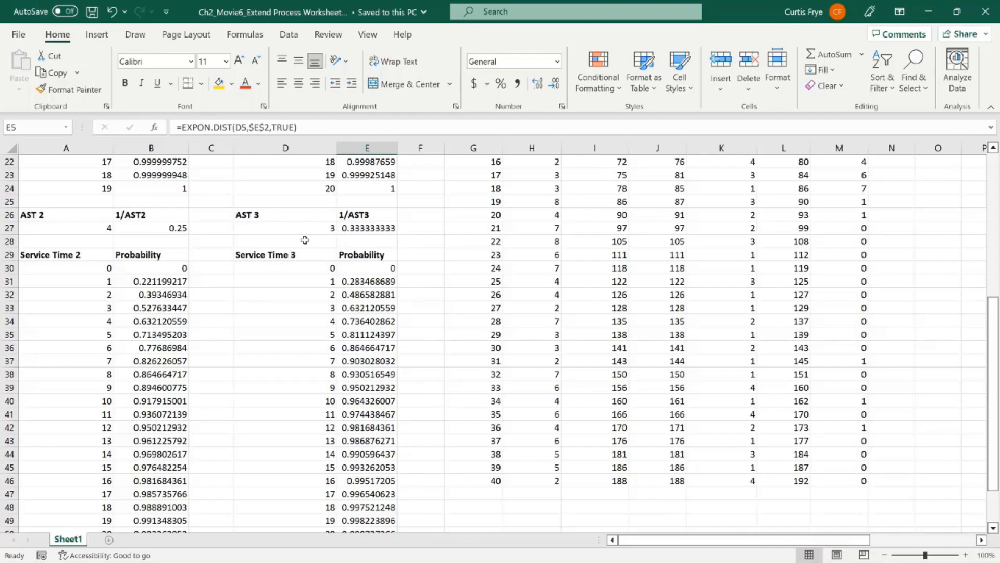
click(165, 266)
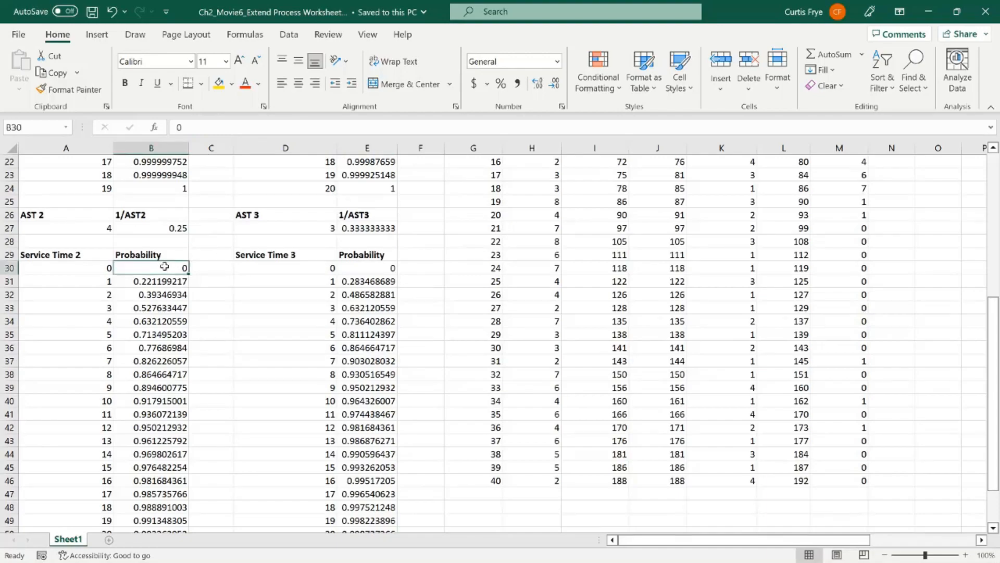
scroll(164, 267, down, 2)
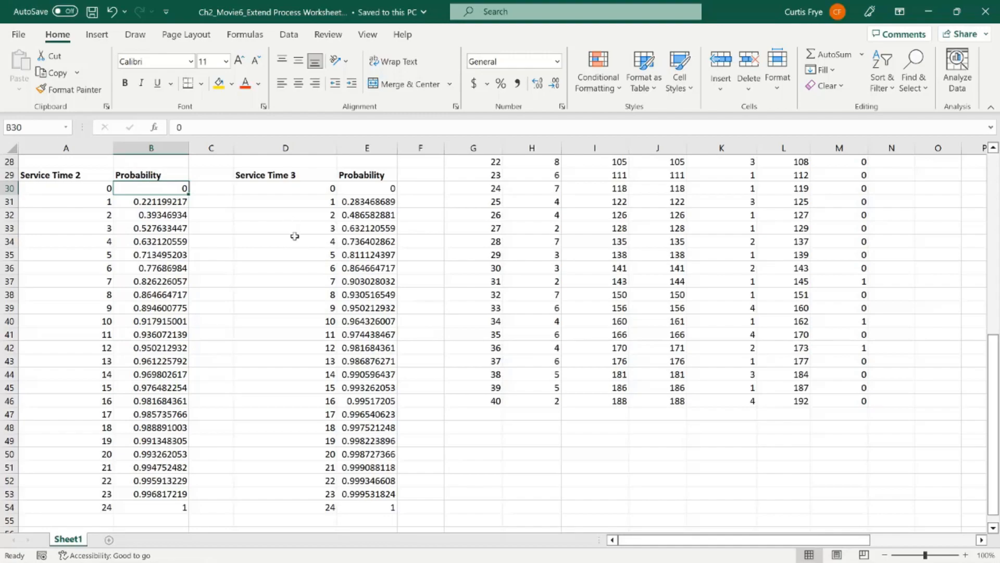
scroll(295, 235, up, 1)
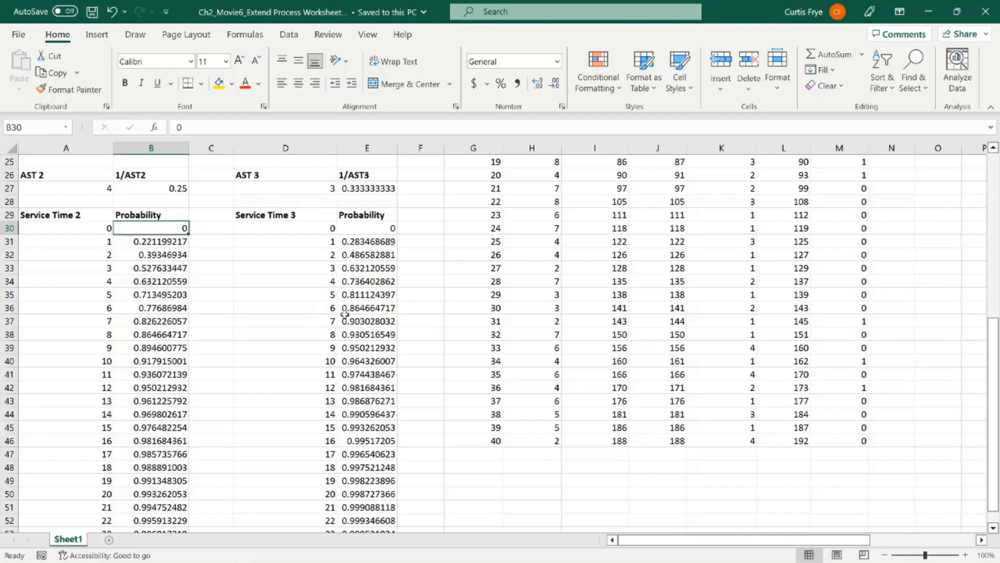
scroll(344, 313, up, 8)
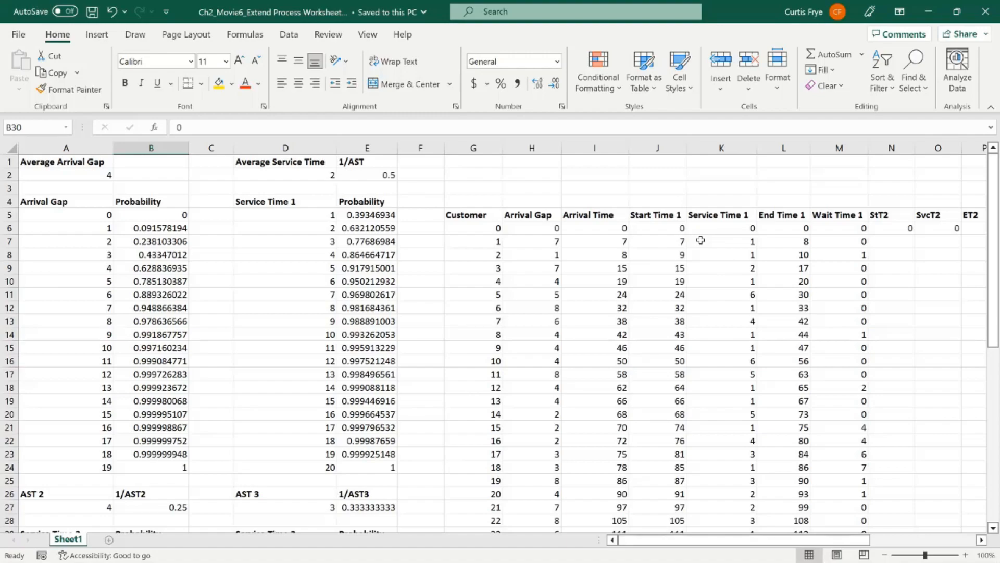
Step: Calculate the first customer's stage 2 start time in N7 with =MAX(L7+1,P6+1)
click(982, 539)
click(982, 539)
click(982, 540)
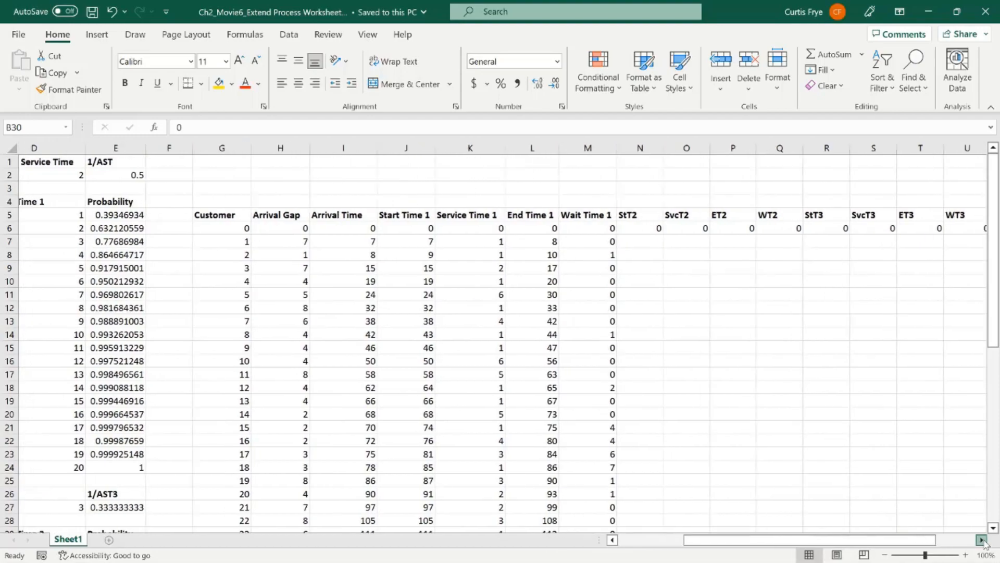
click(981, 539)
click(981, 539)
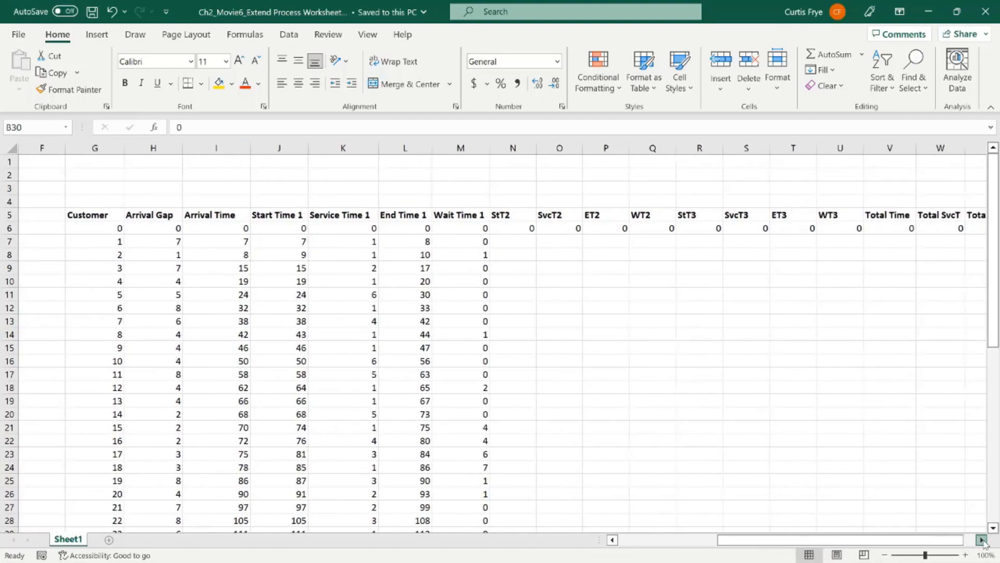
click(982, 539)
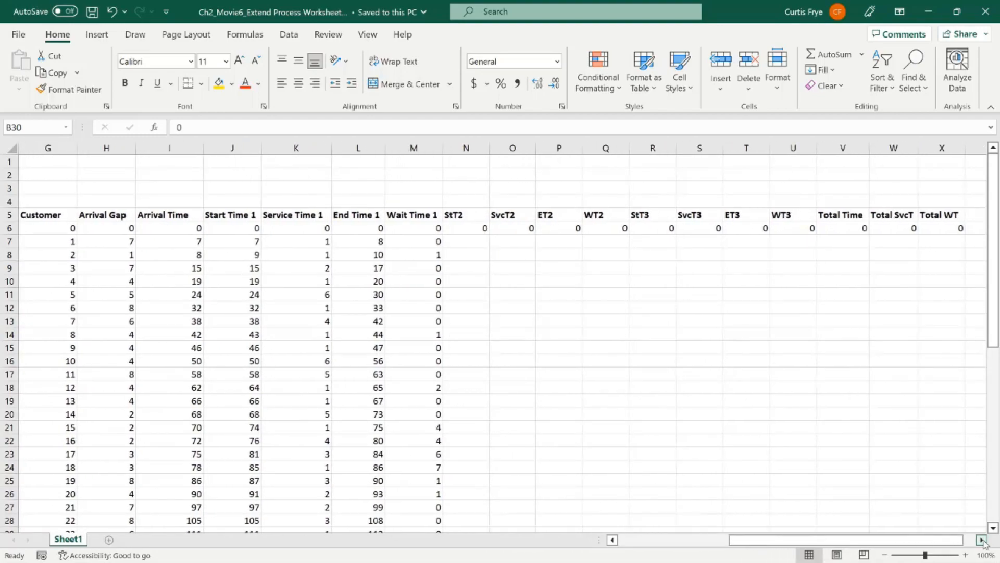
click(982, 539)
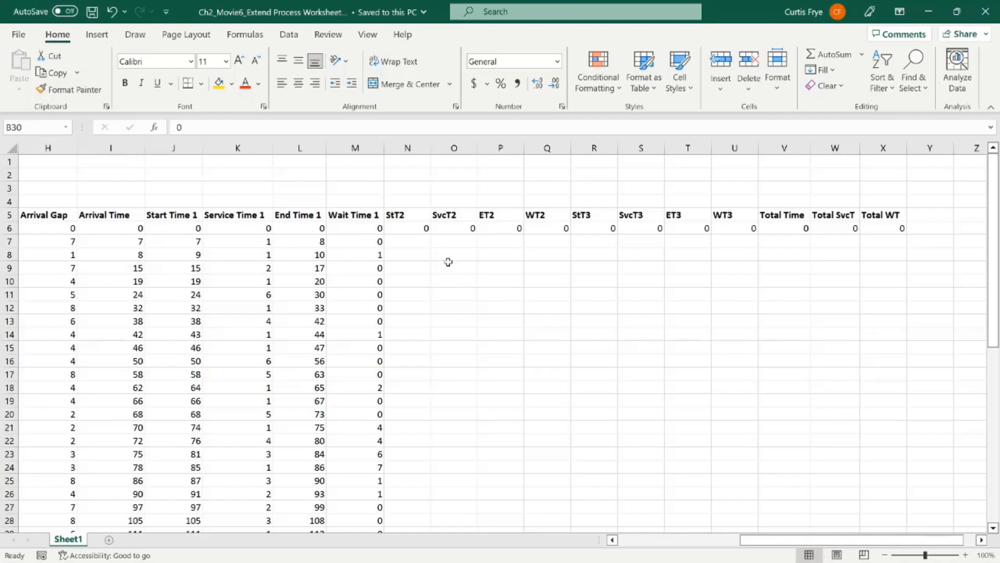
click(417, 243)
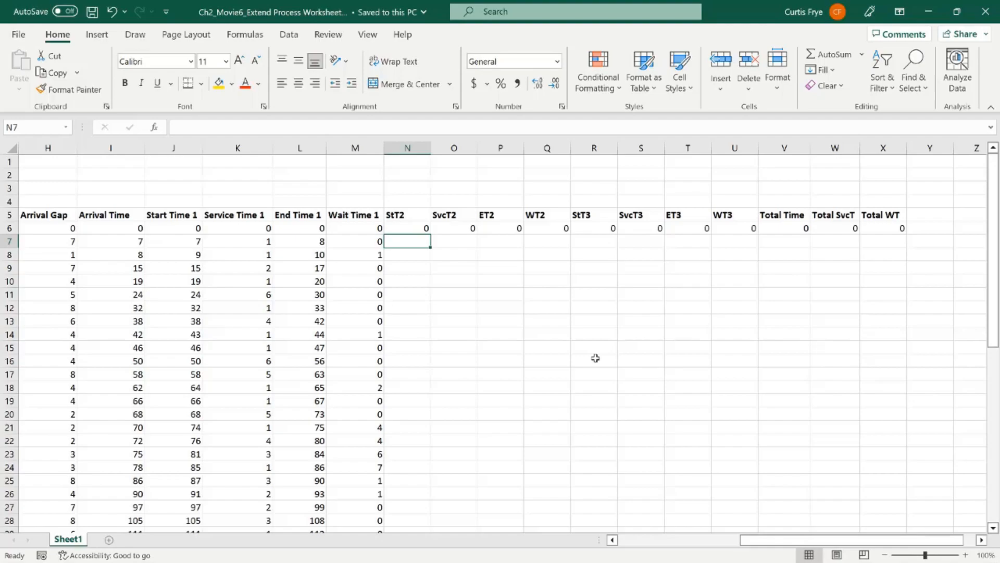
text(=)
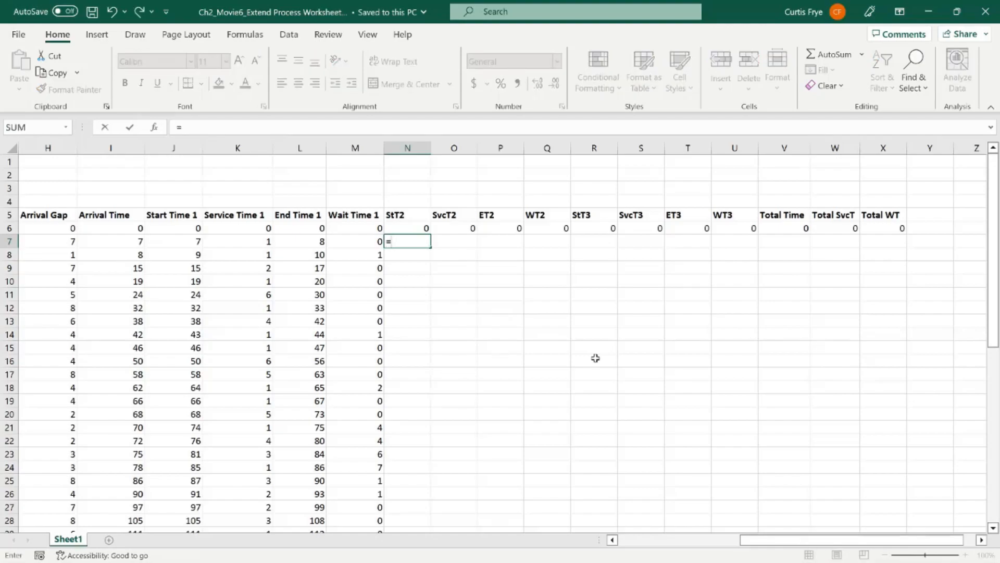
text(max)
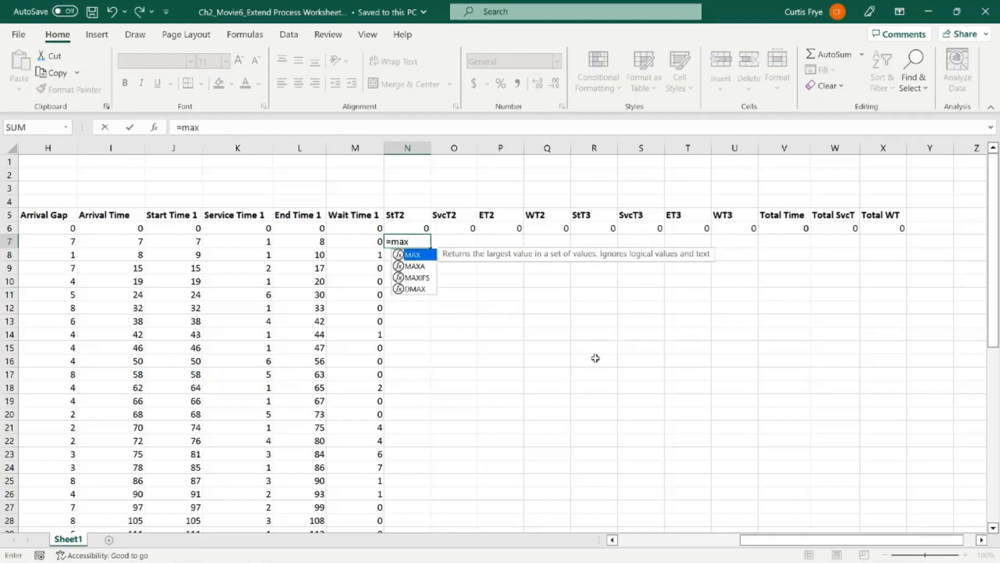
key(Tab)
text(l7)
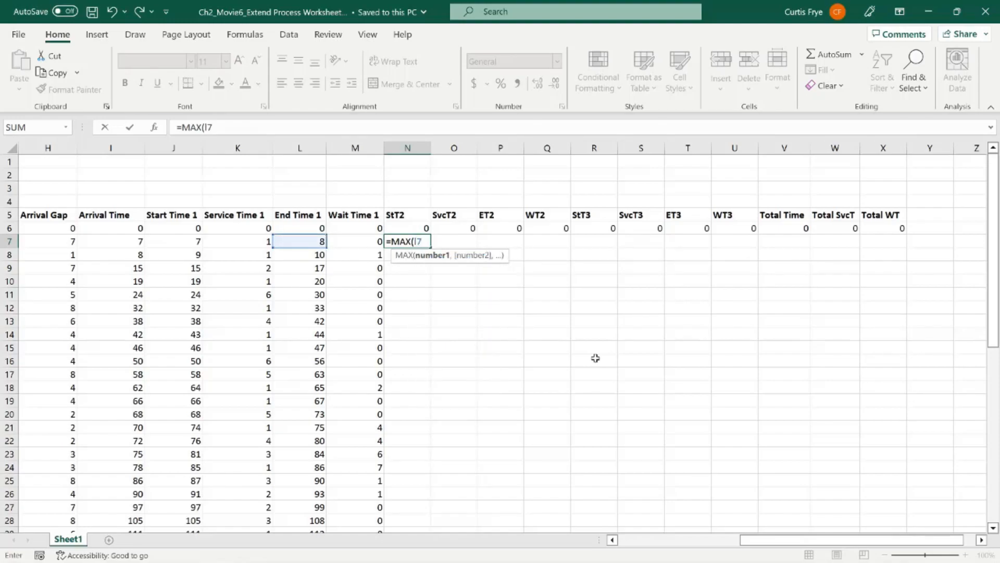
text(+1,p6)
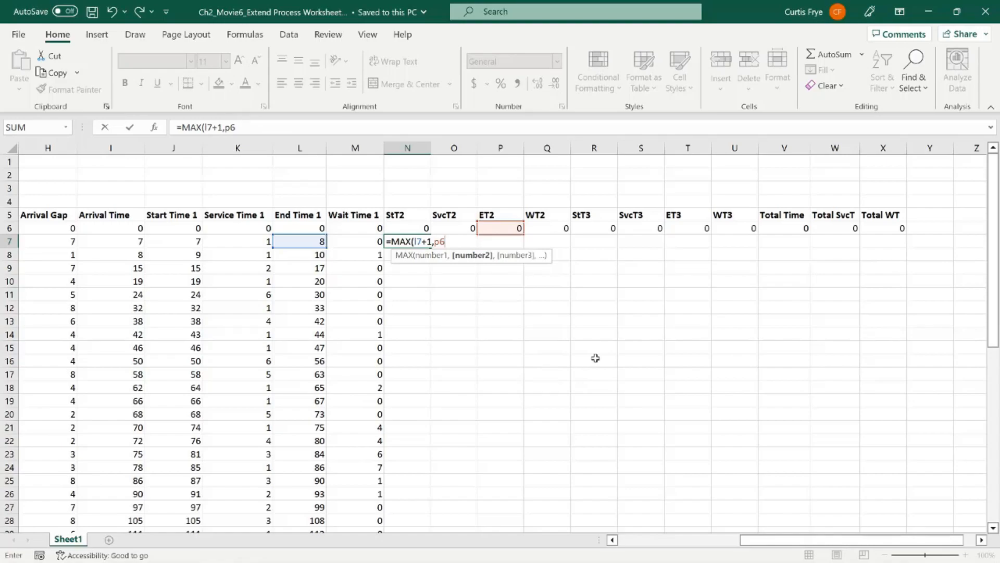
text(+1)
text())
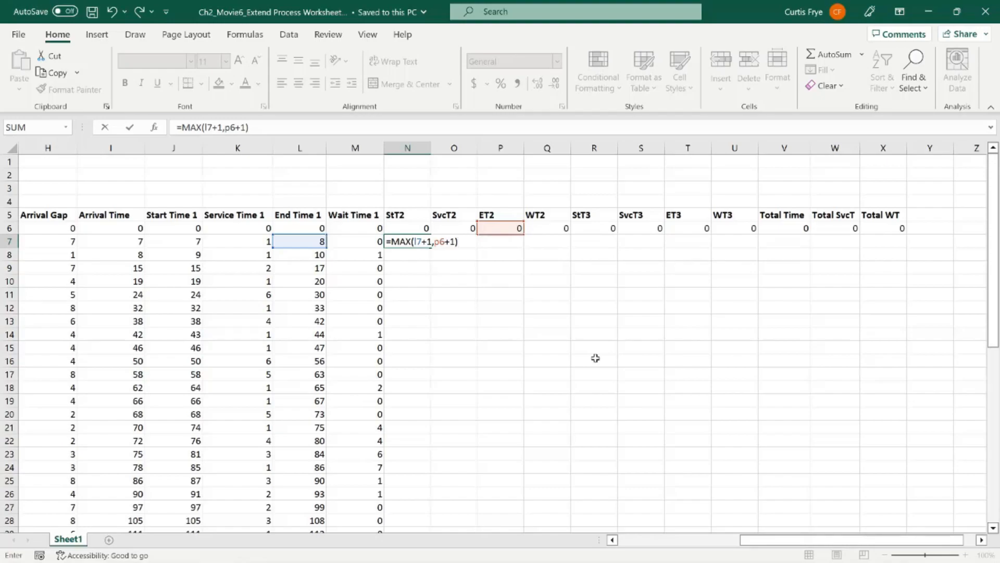
key(Tab)
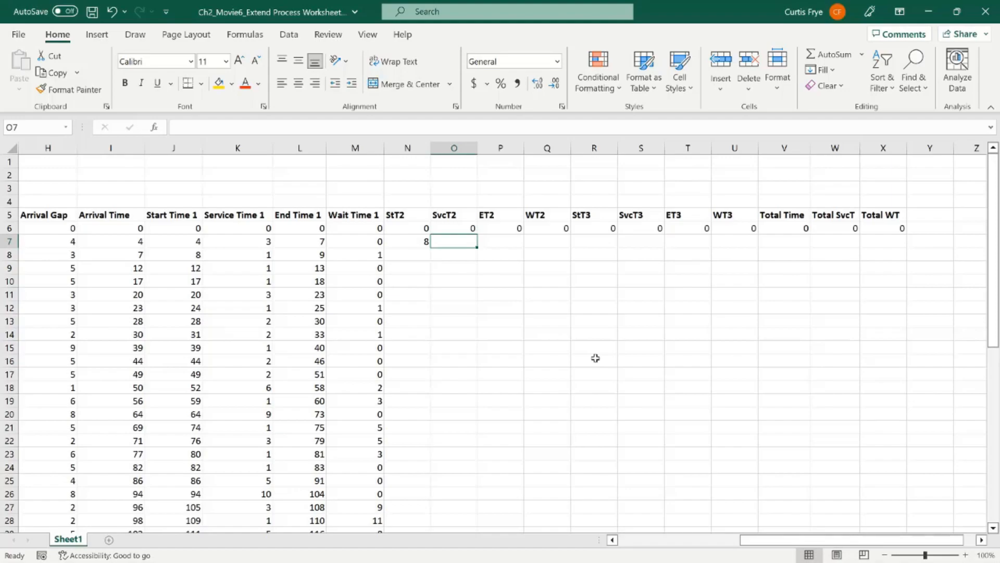
Step: Generate the first customer's random stage 2 service time in O7 with =XLOOKUP(RAND(),$B$30:$B$54,$A$30:$A$54,,1)
text(=xl)
key(Tab)
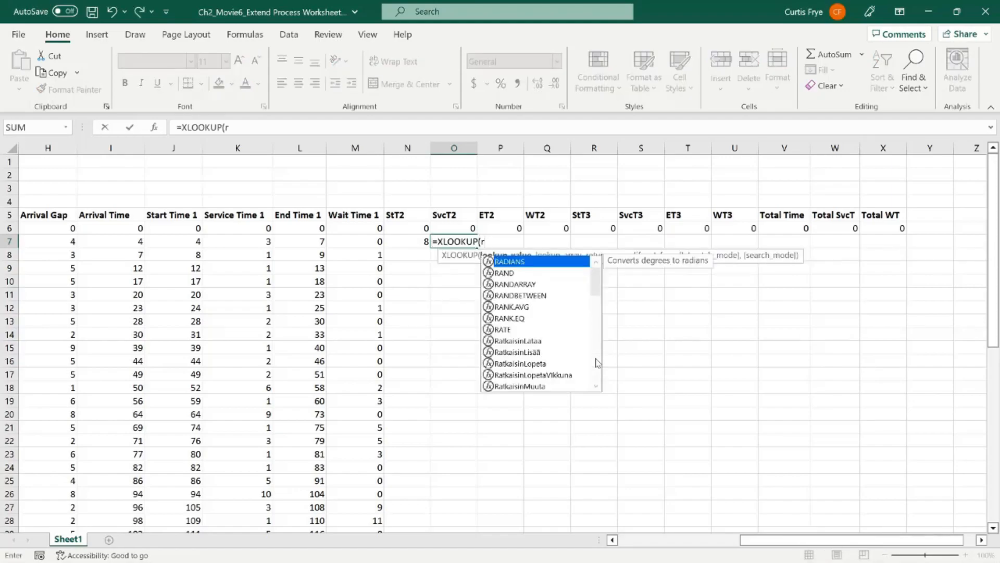
text(rand())
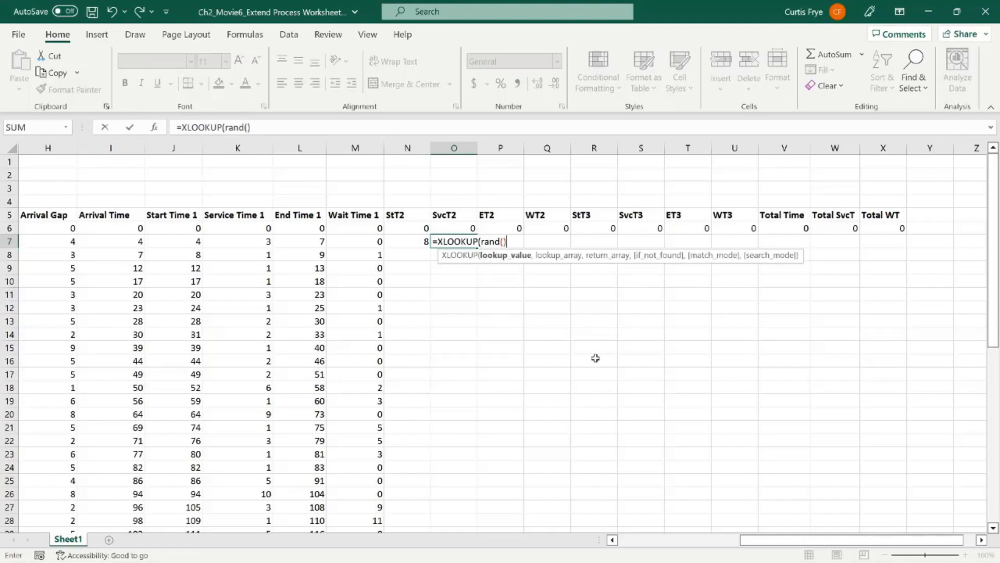
text(,b30:b)
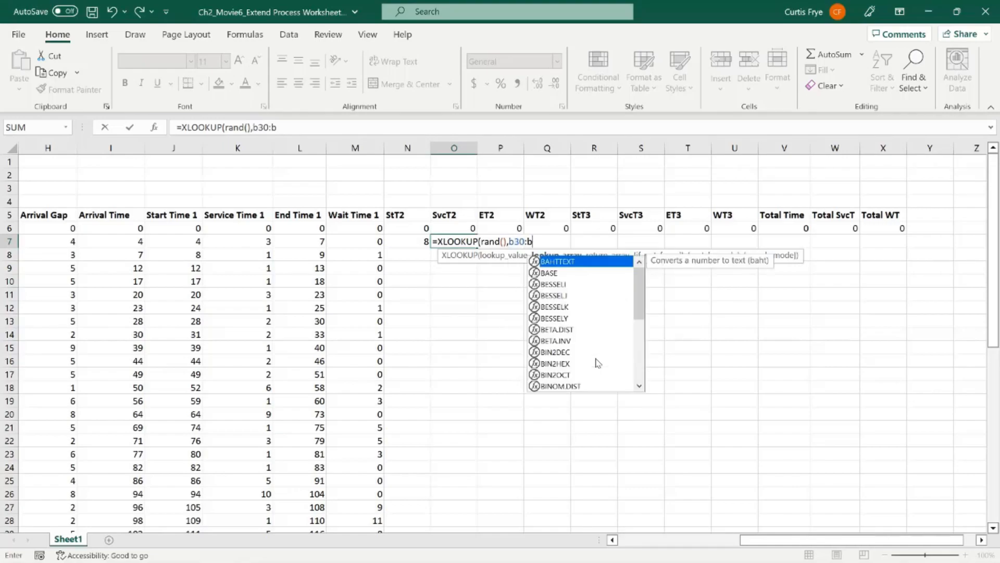
text(54)
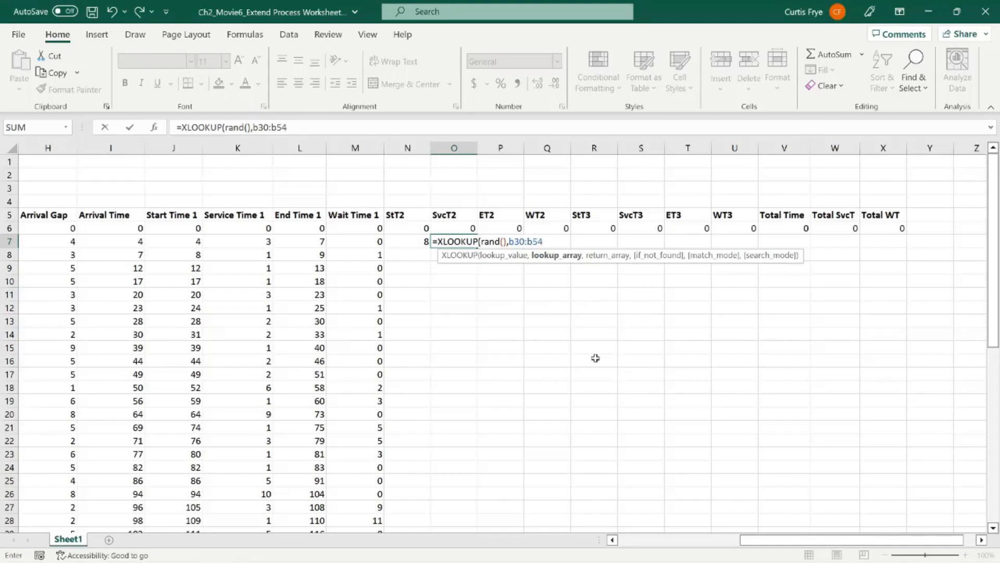
click(518, 241)
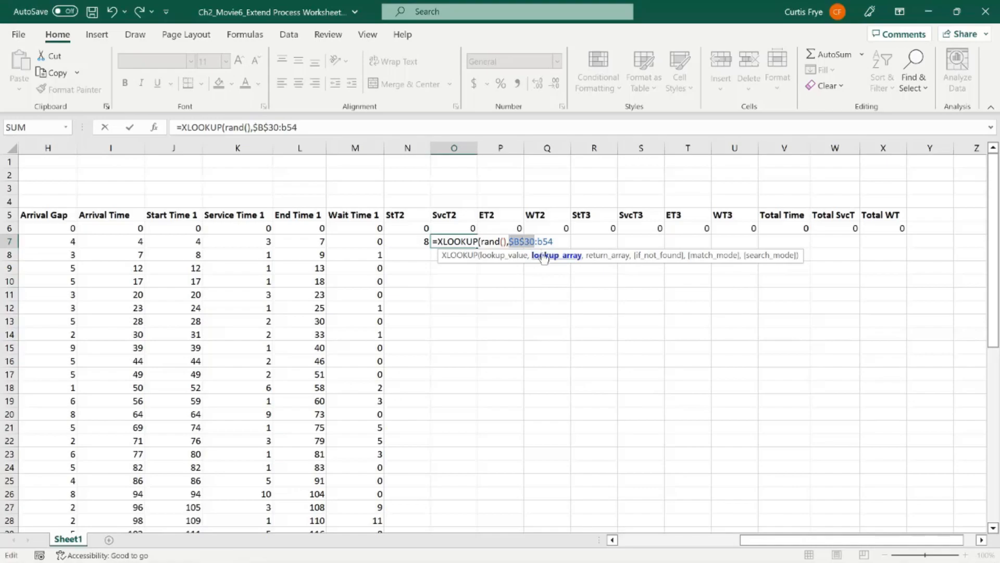
key(F4)
click(566, 241)
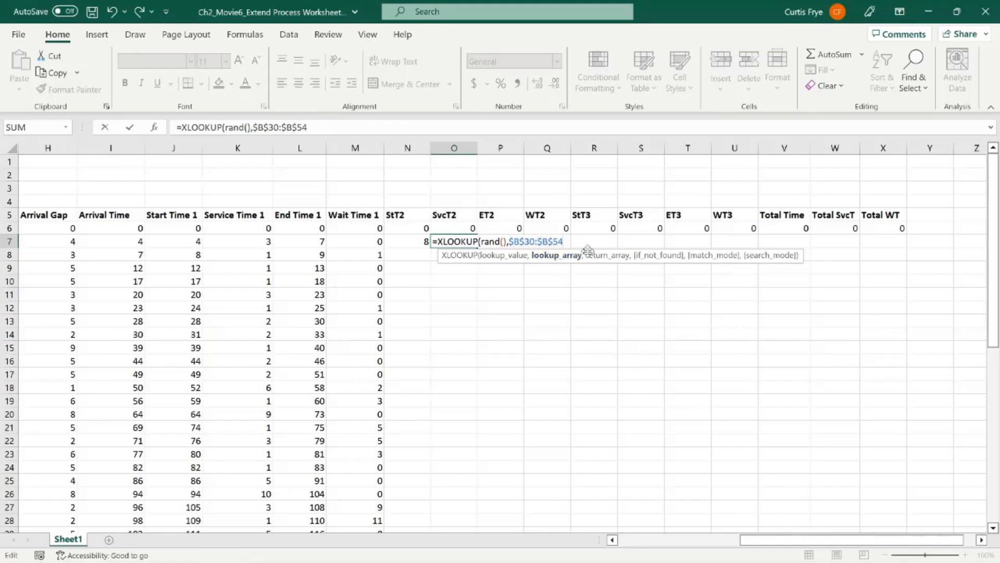
text(,)
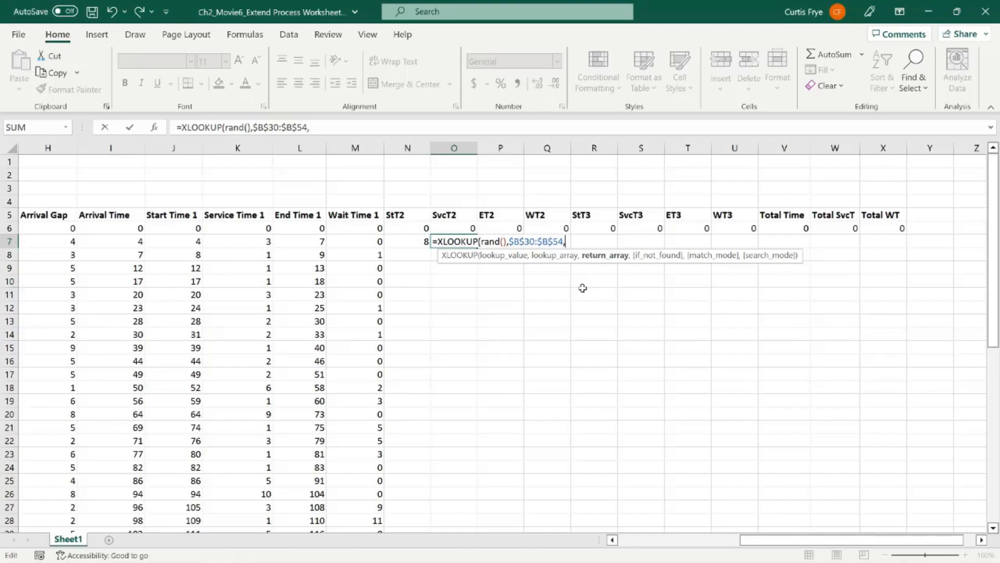
text(a30:a54)
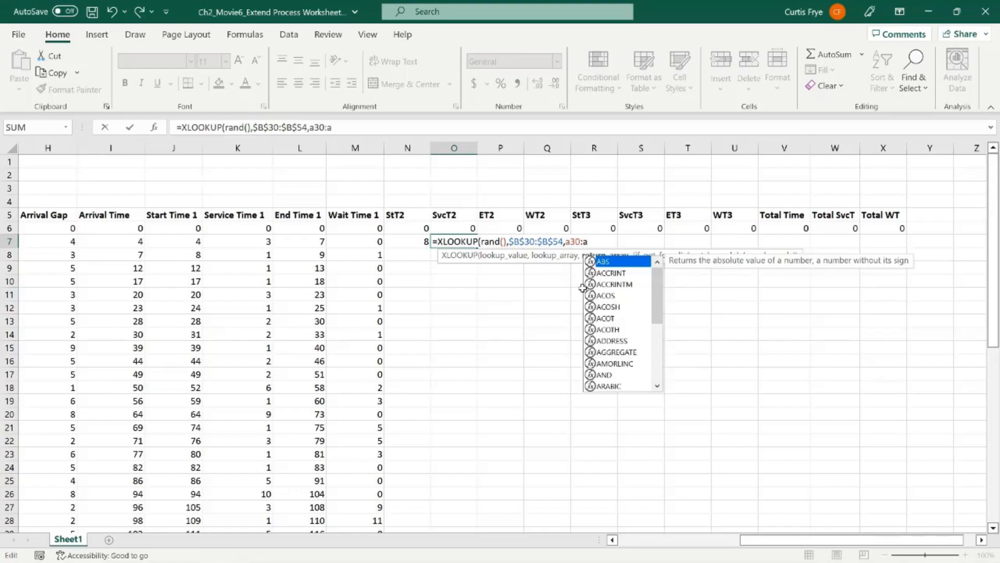
double_click(576, 241)
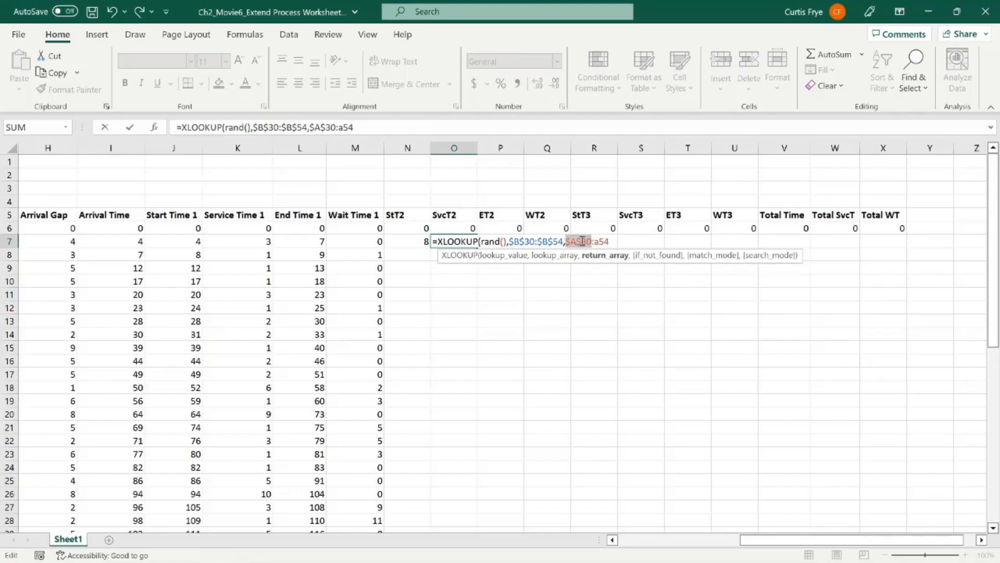
key(F4)
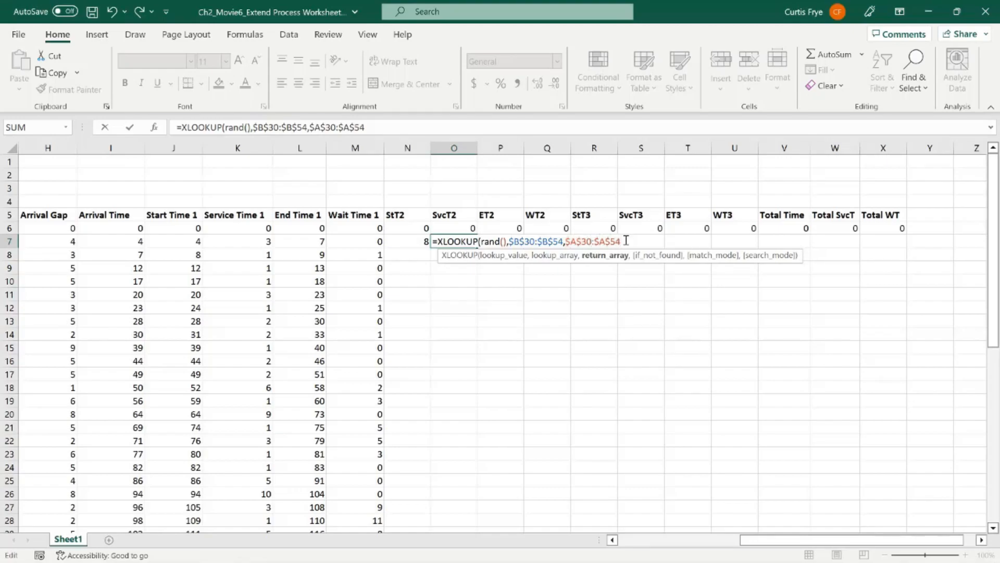
text(,)
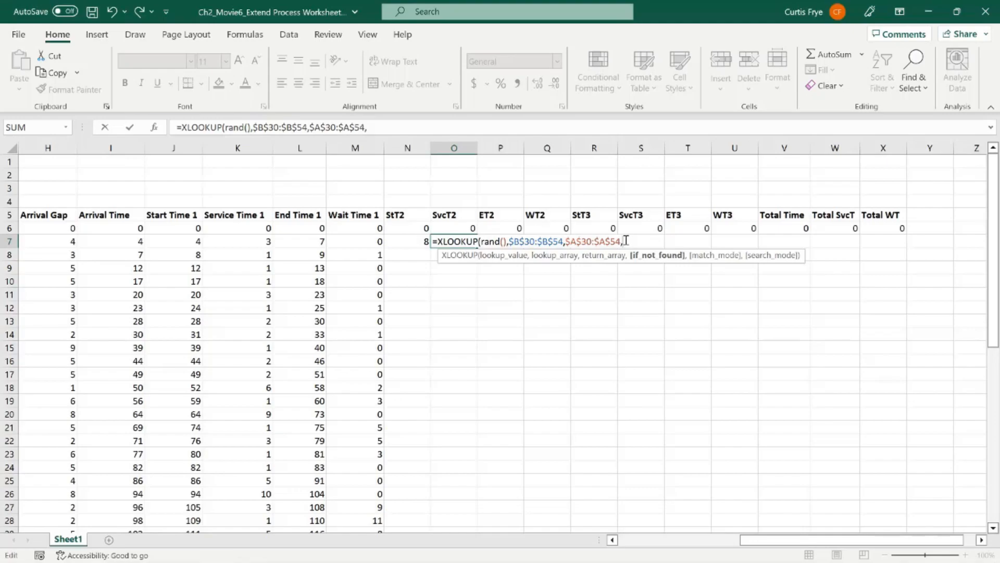
text(,)
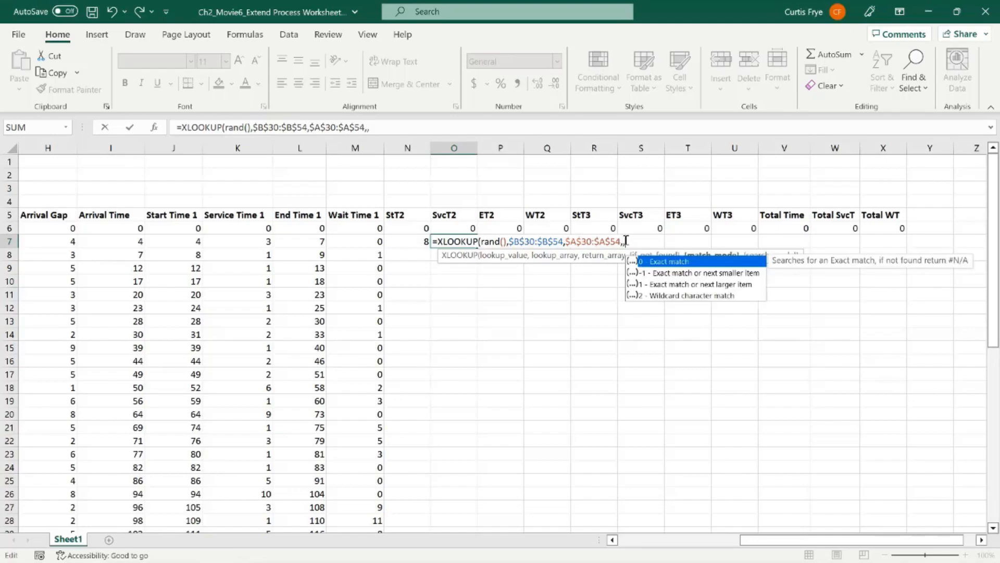
text(1))
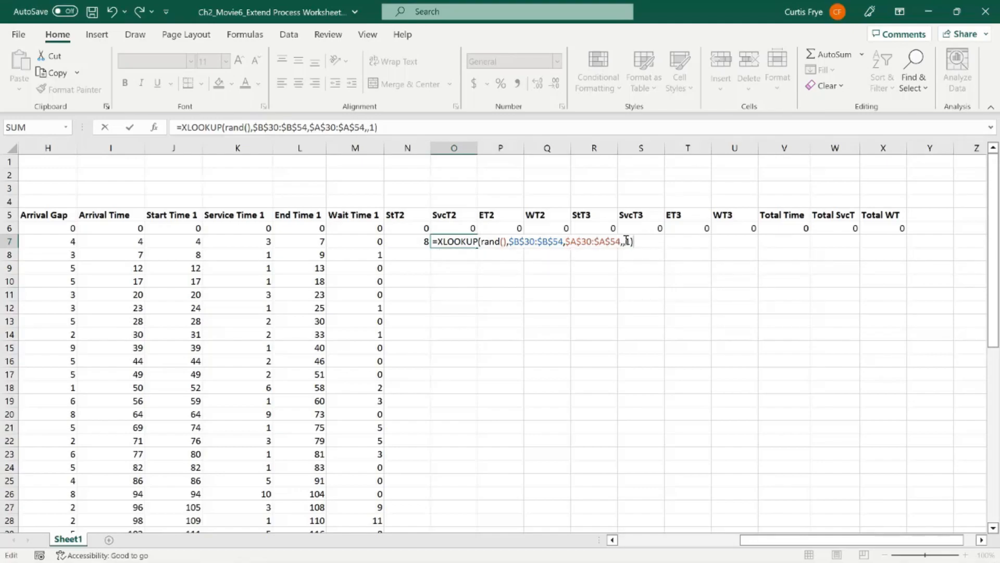
key(Tab)
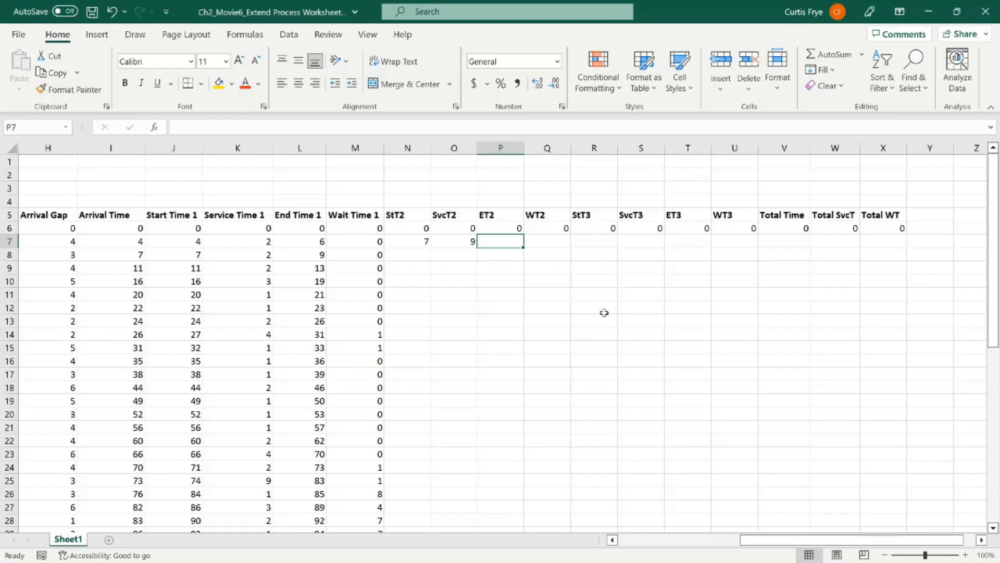
Step: Calculate the first customer's stage 2 end time in P7 with =N7+O7
text(=)
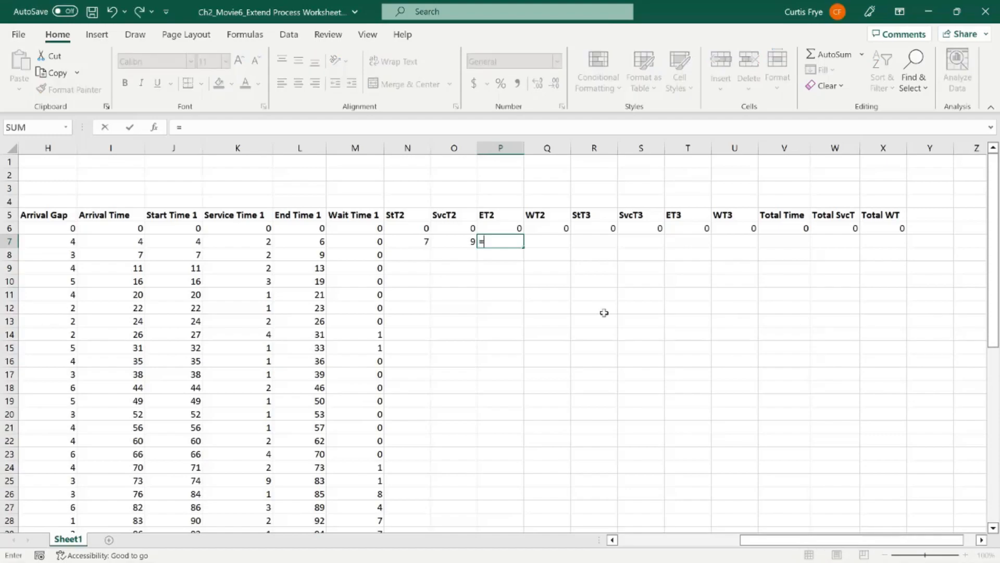
text(n7+o7)
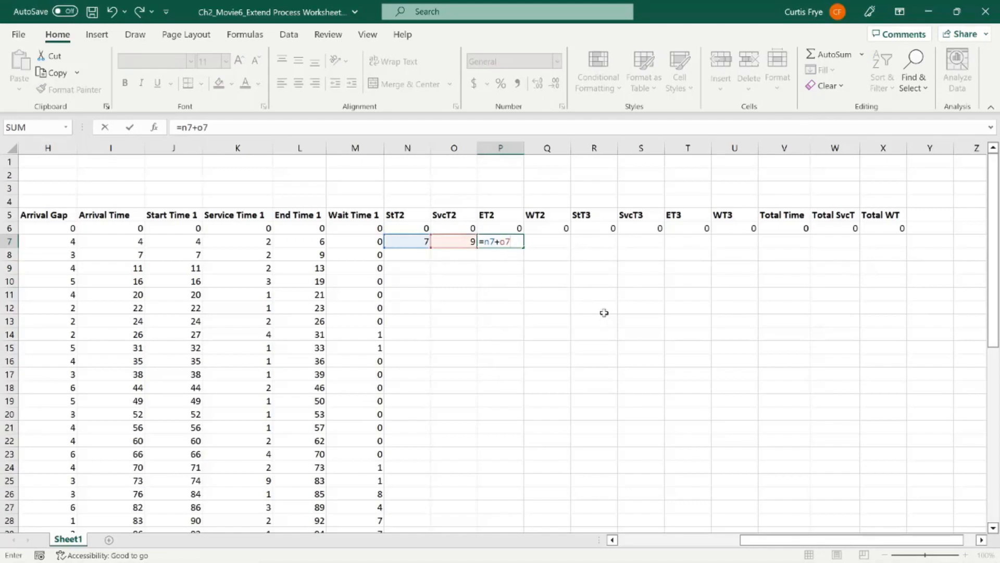
key(Tab)
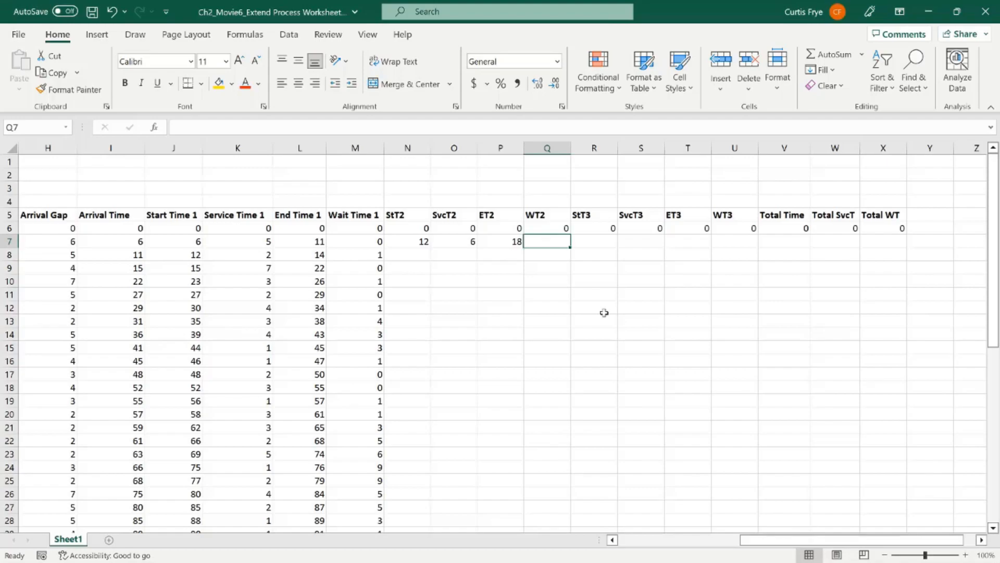
Step: Calculate the first customer's stage 2 wait time in Q7 with =N7-L7-1
text(=)
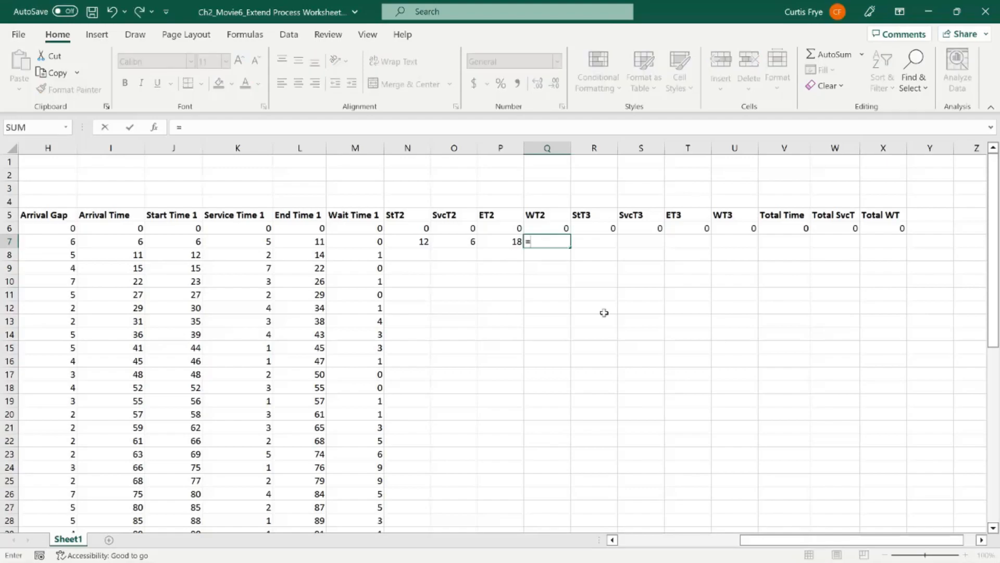
text(n)
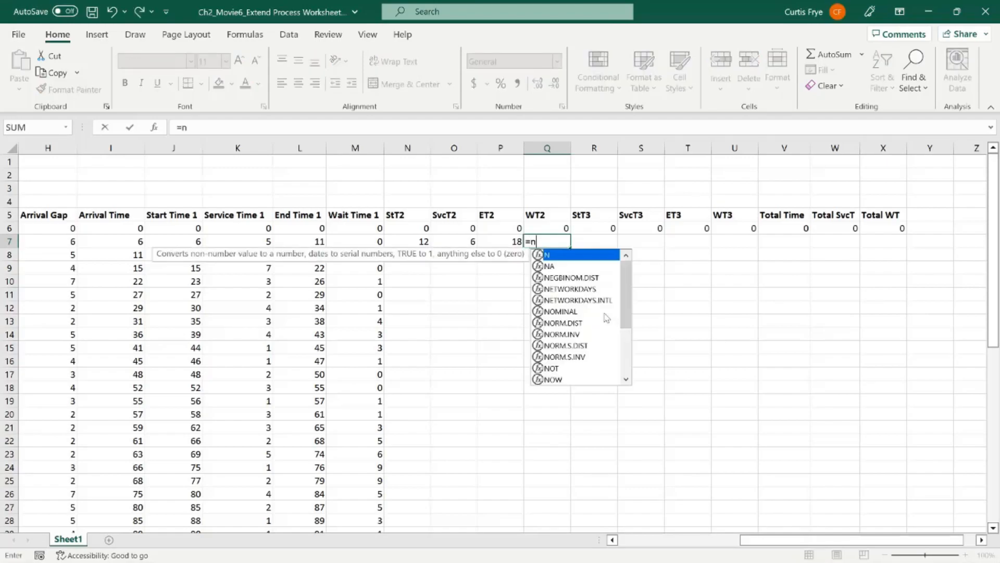
text(7-l7)
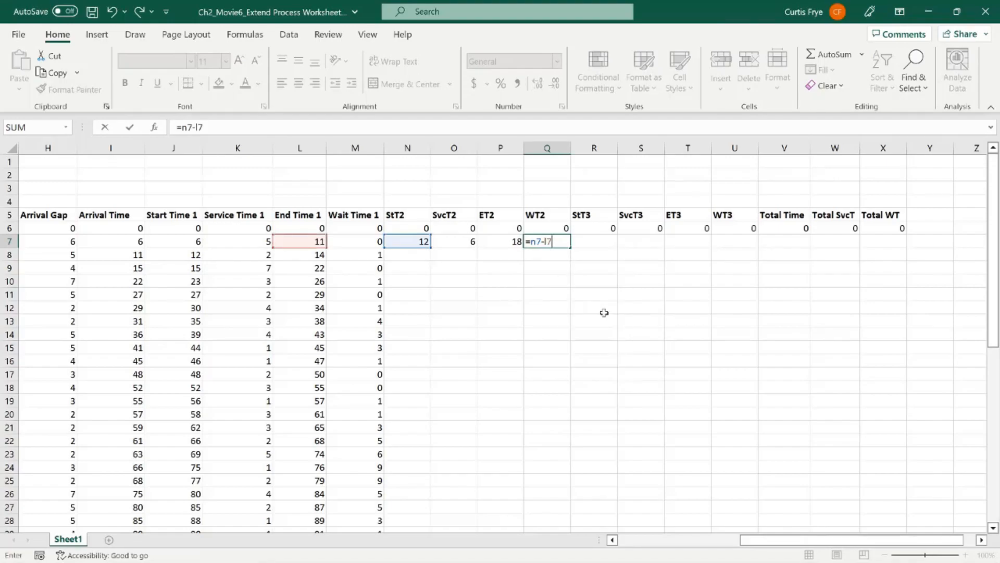
text(-1)
key(Tab)
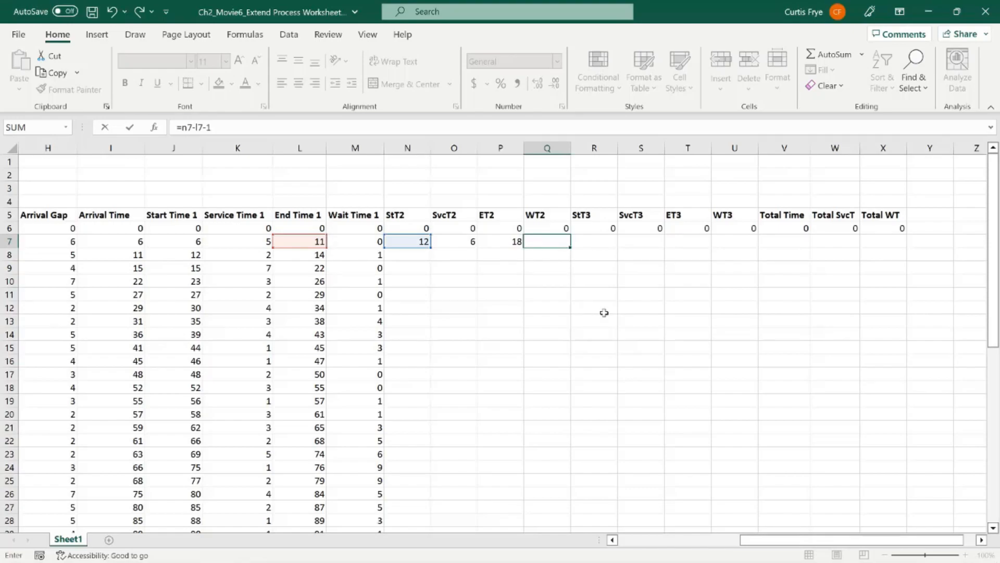
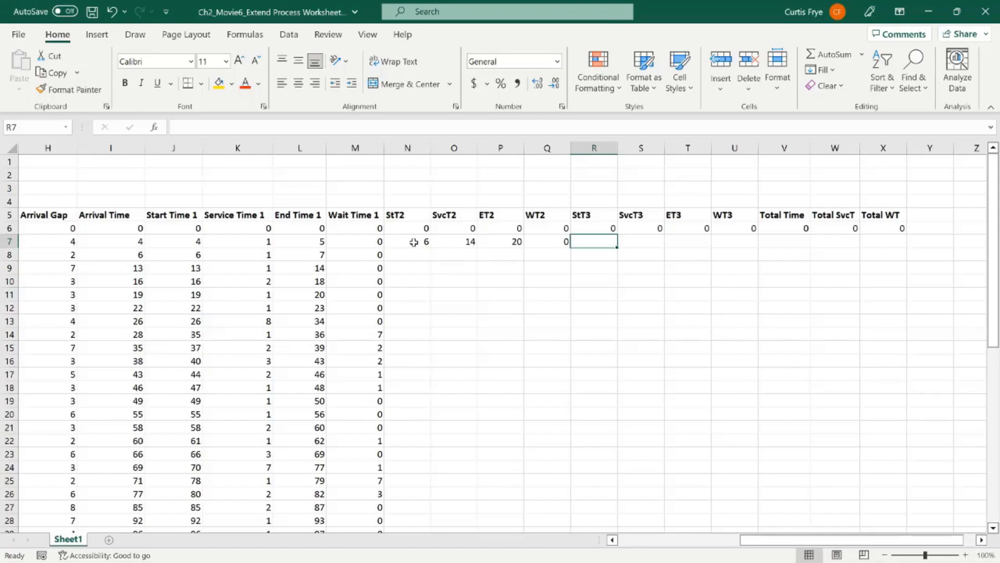
Step: Copy the first customer's stage 2 formulas from N7:Q7 into the stage 3 cells R7:U7
drag(414, 241, 566, 243)
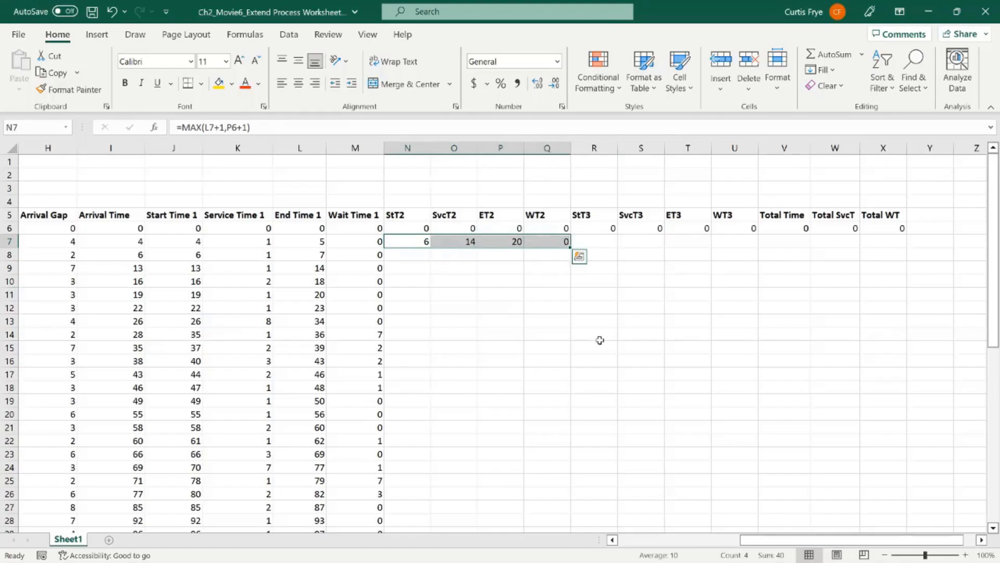
key(ctrl+c)
click(604, 242)
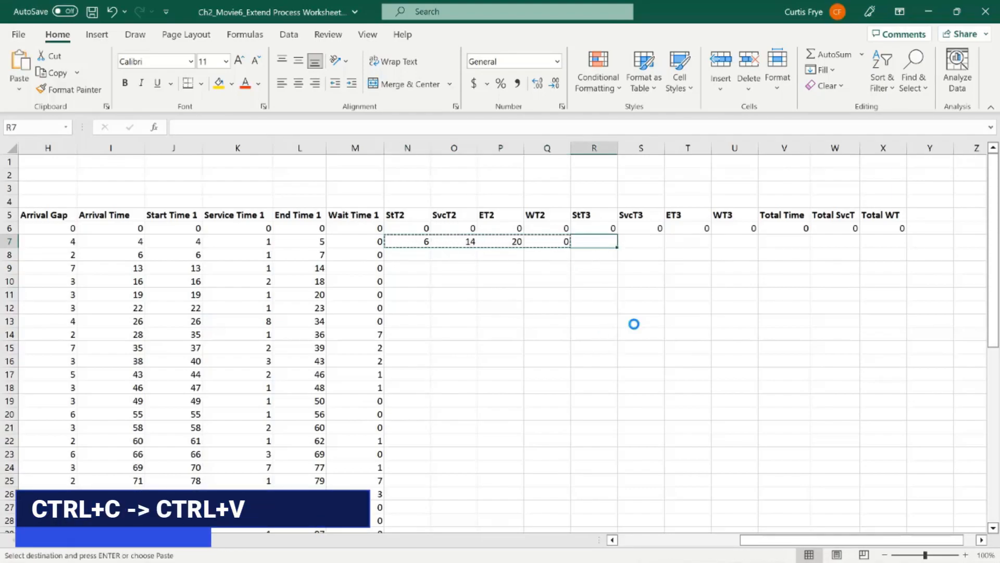
key(ctrl+v)
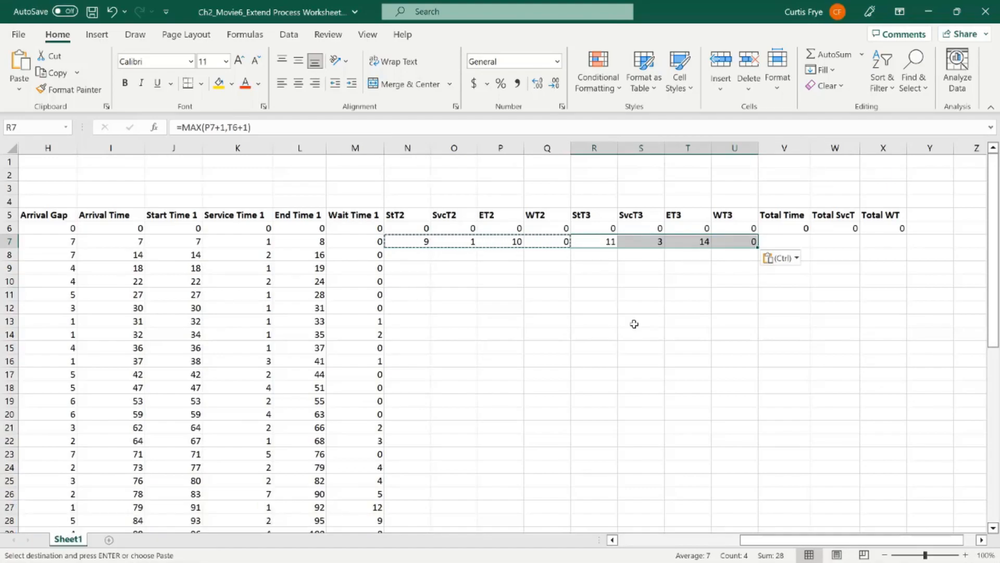
click(607, 241)
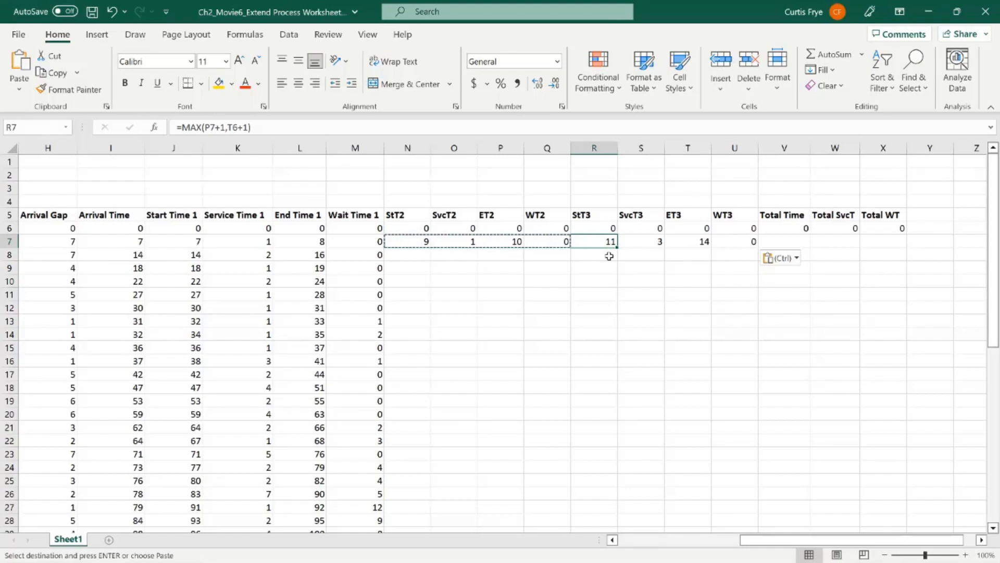
key(Escape)
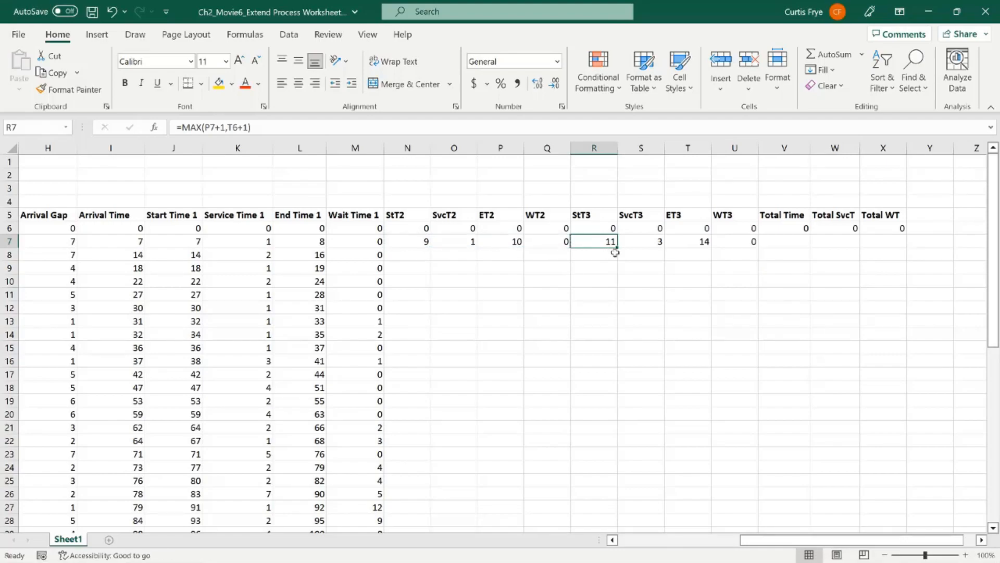
Step: Change the lookup array in the stage 3 service time formula in S7 to $E$30:$E$54
click(642, 240)
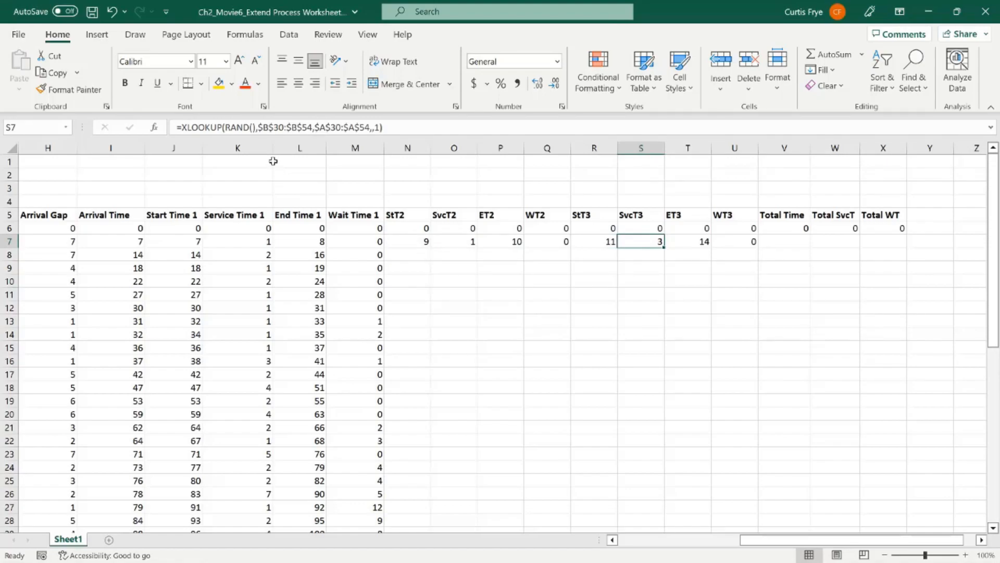
drag(752, 539, 624, 547)
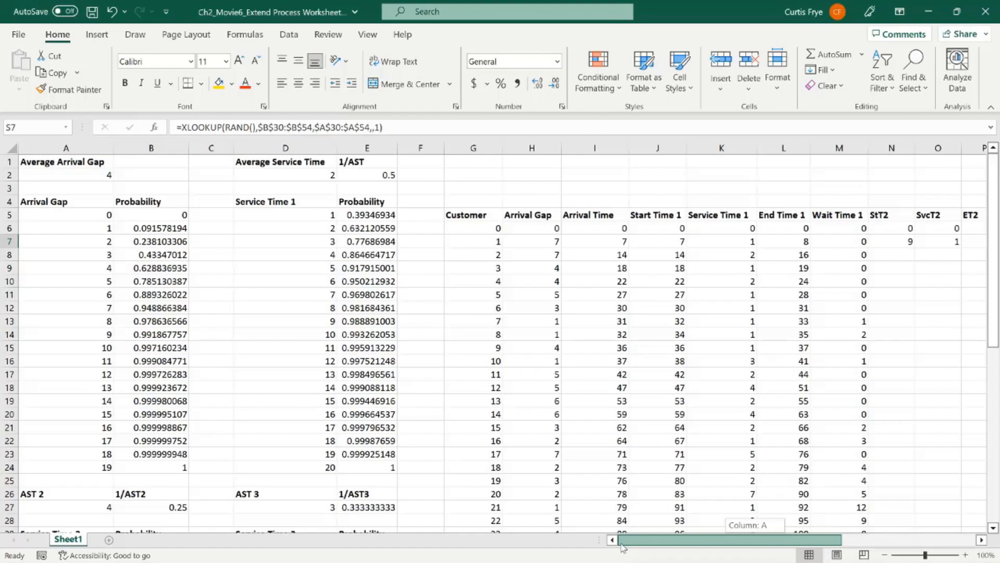
drag(632, 546, 694, 545)
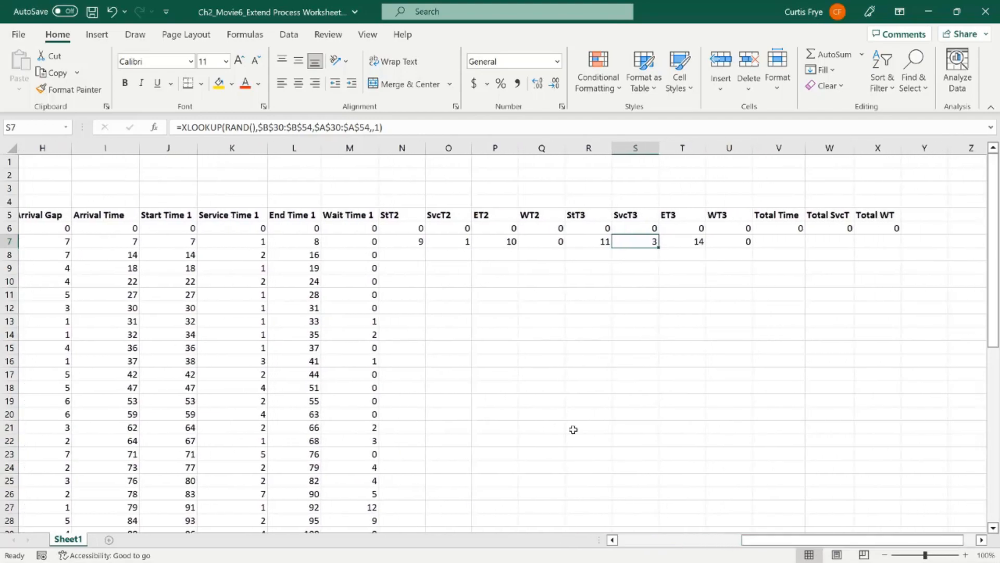
click(270, 127)
key(BackSpace)
text(e)
click(295, 128)
key(BackSpace)
text(e)
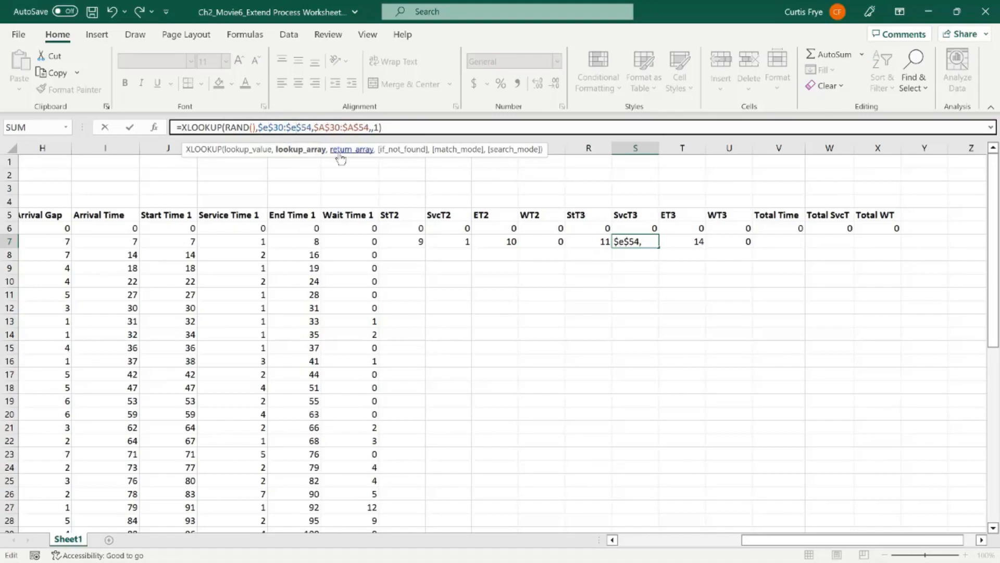
Step: Change the return array in S7's XLOOKUP formula to $D$30:$D$54 and check the stage 3 wait time formula in U7
click(325, 128)
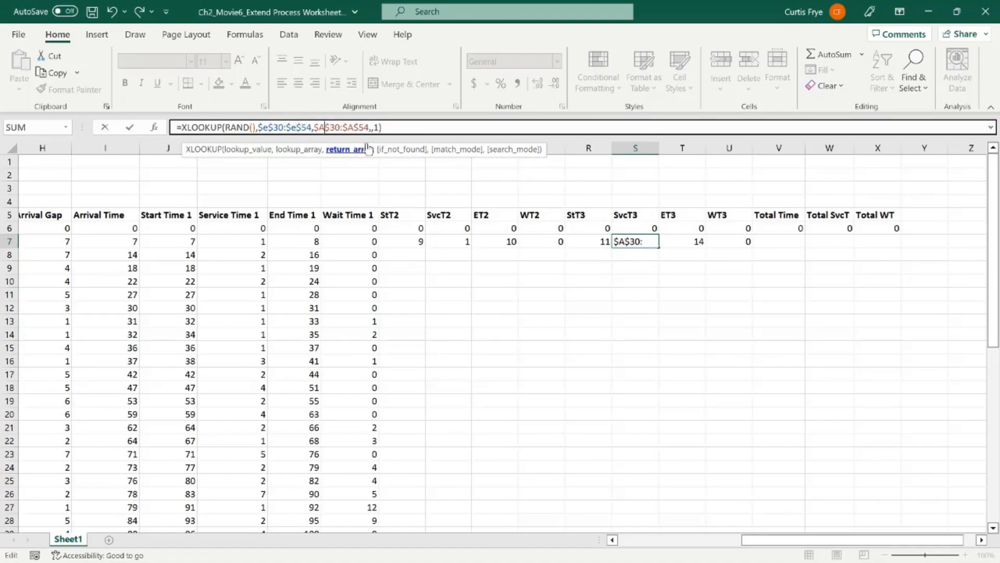
key(BackSpace)
text(d)
click(349, 128)
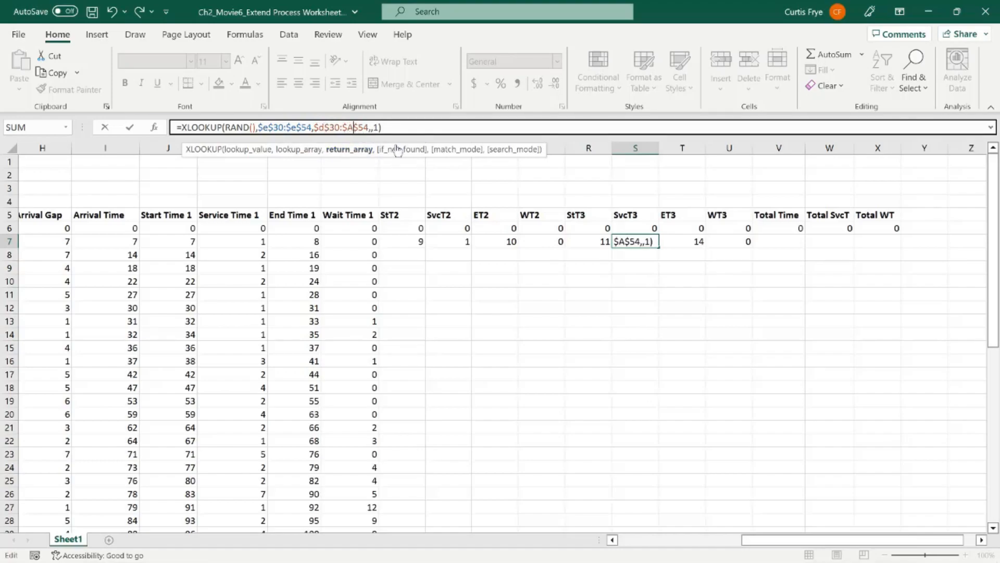
key(BackSpace)
text(d)
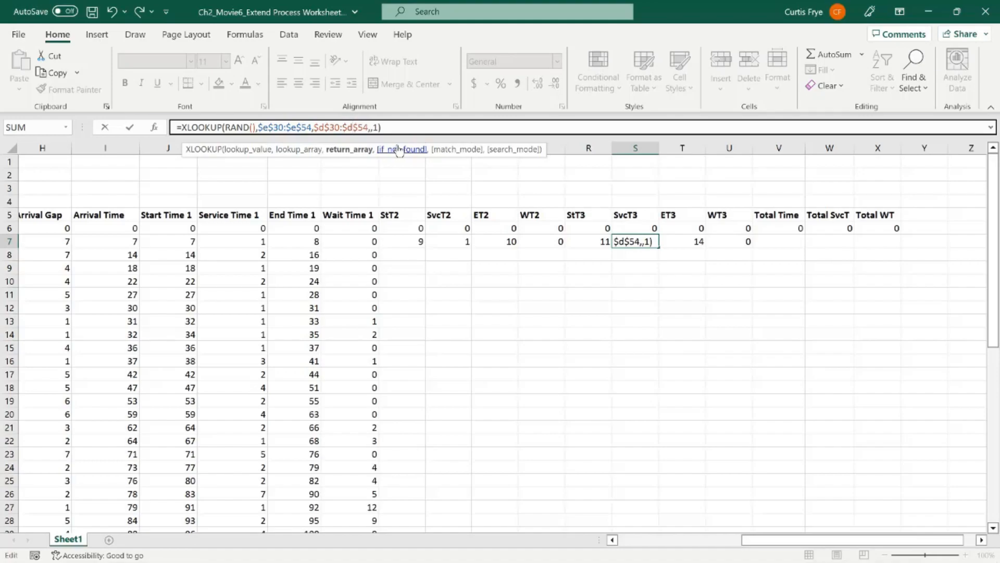
key(Tab)
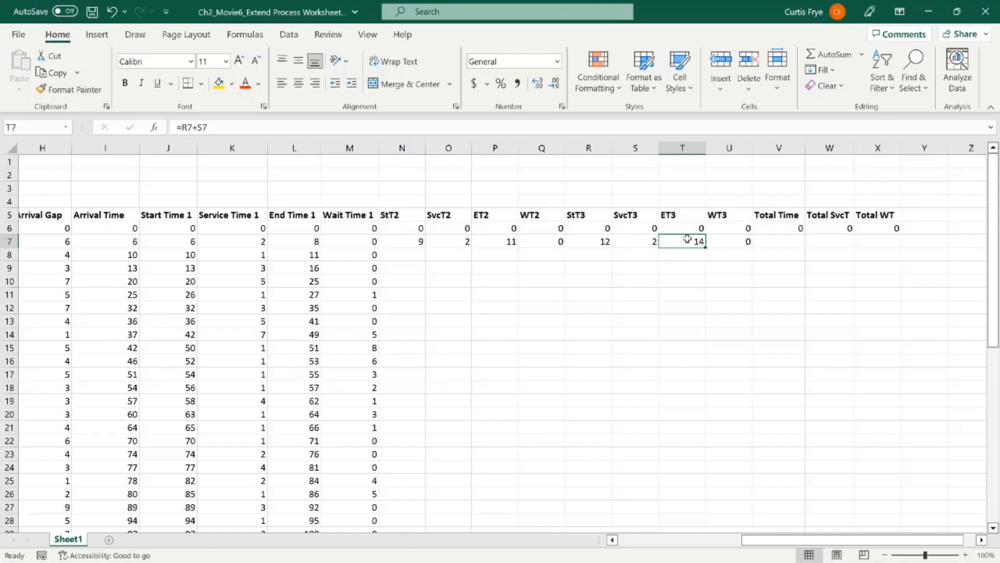
click(727, 243)
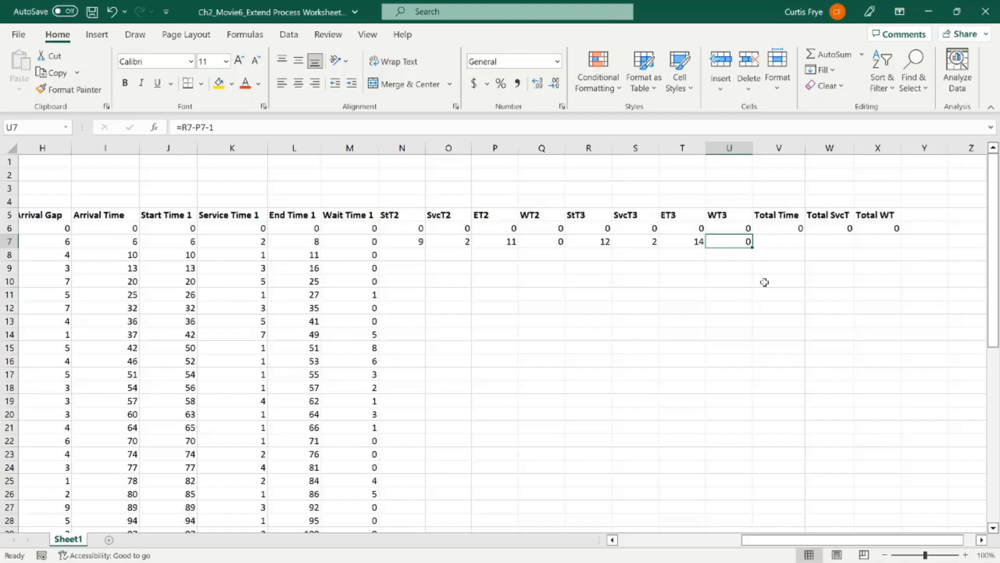
Step: Calculate the first customer's total time in V7 with =T7-I7
click(776, 242)
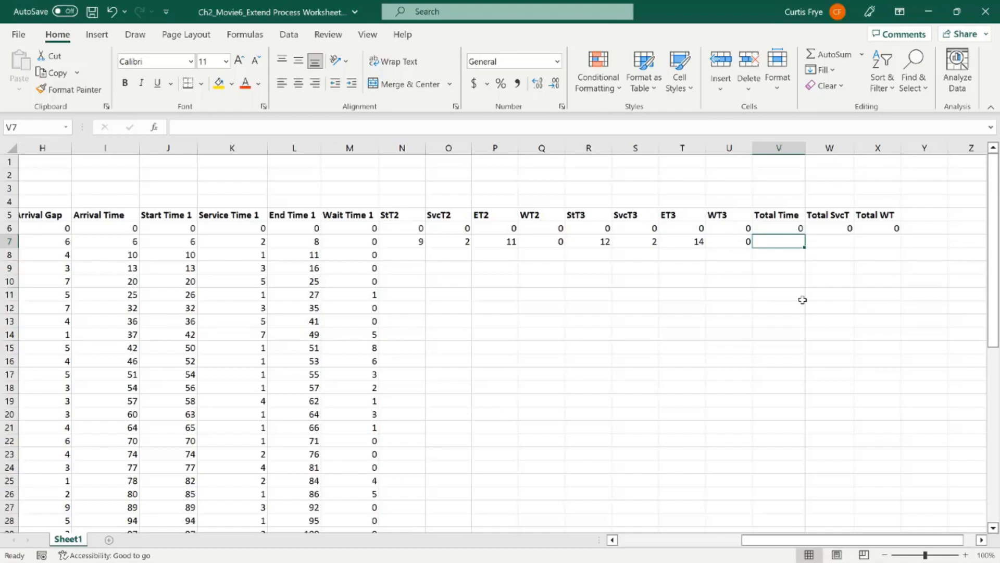
text(=)
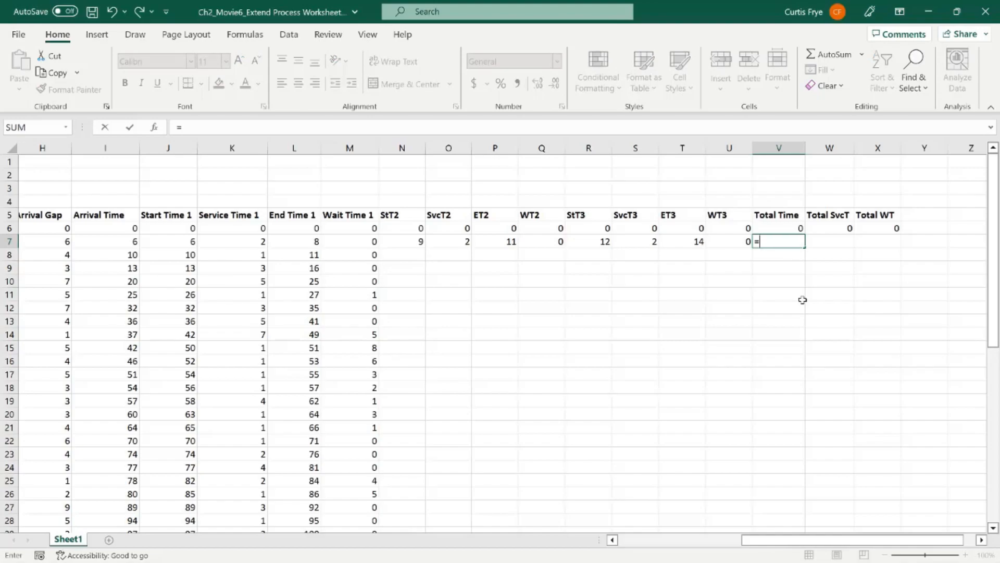
text(t)
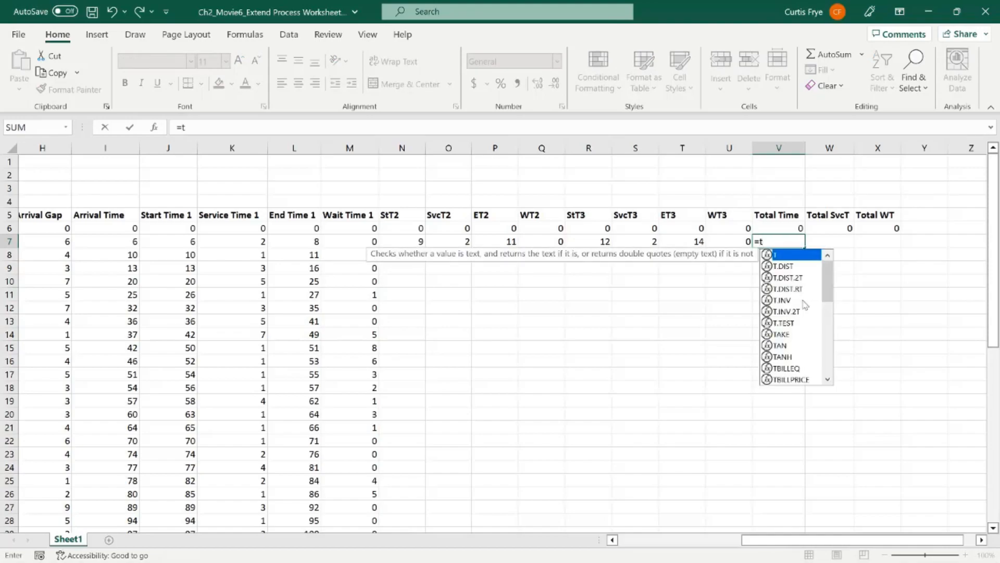
text(7)
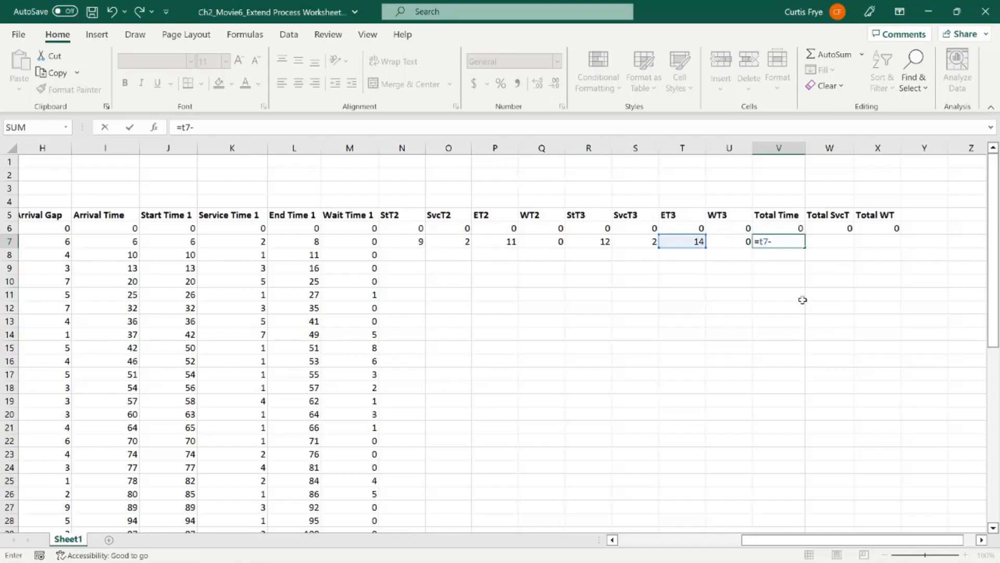
text(-i7)
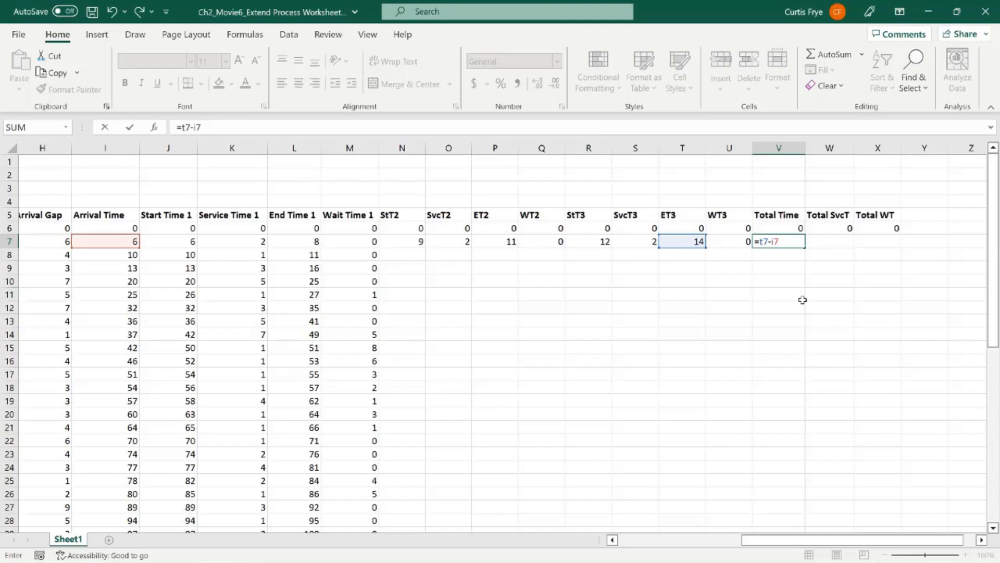
key(Tab)
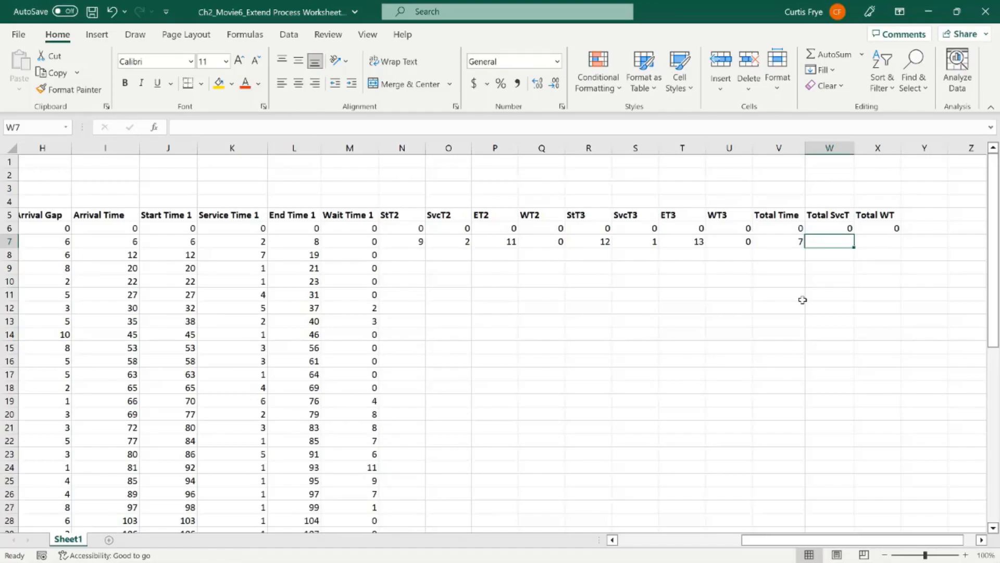
Step: Calculate the first customer's total service time in W7 with =K7+O7+S7
text(=)
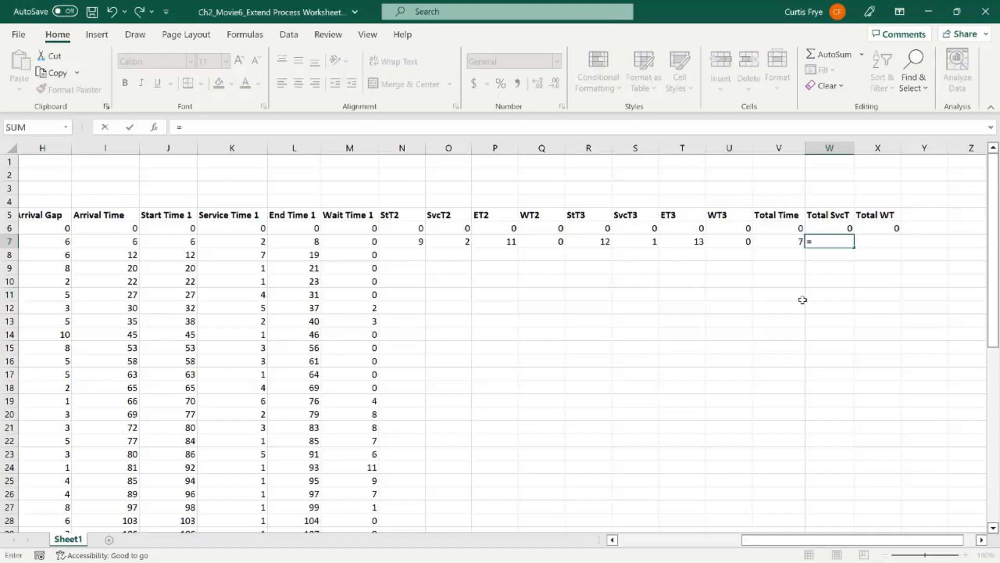
text(k7)
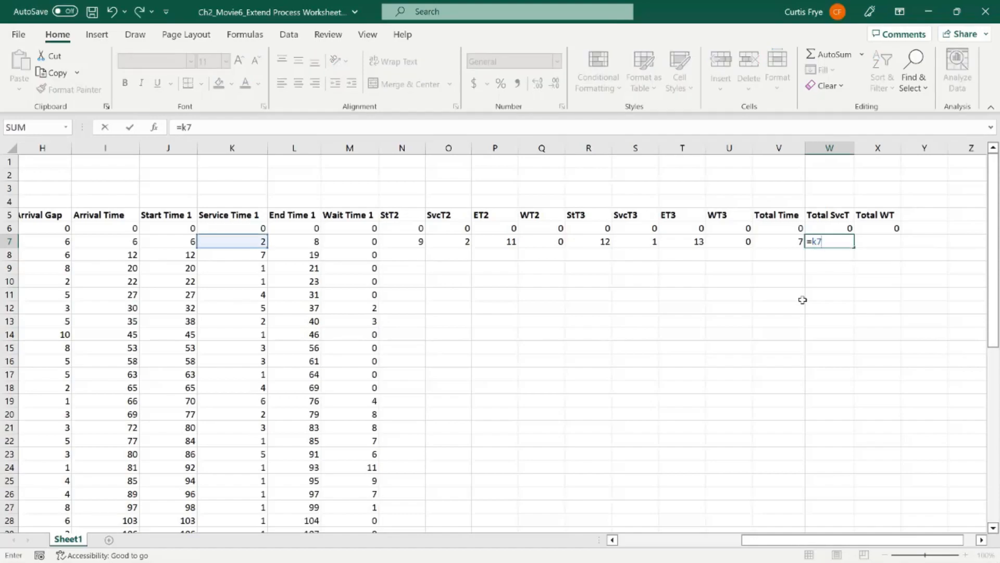
text(+o7)
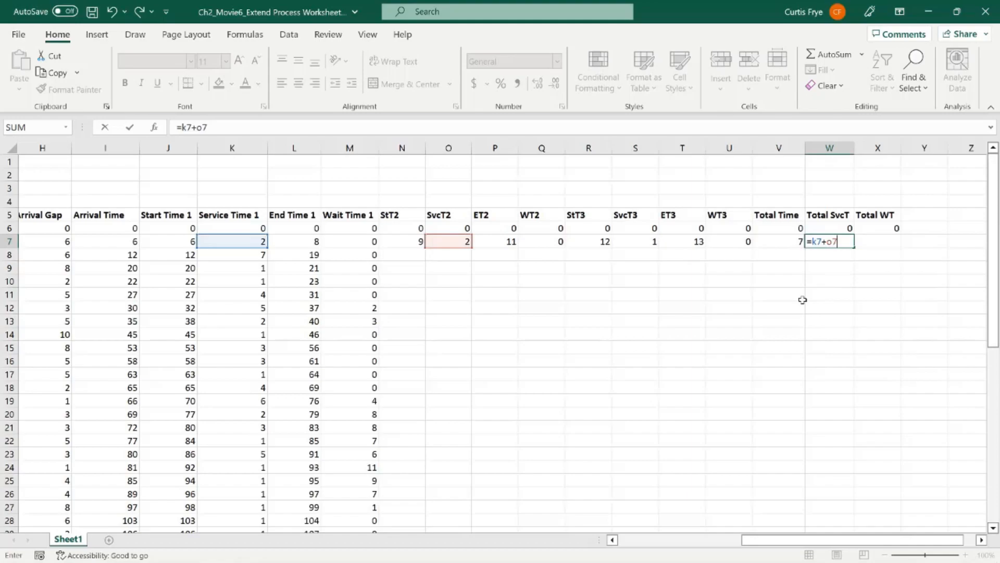
text(+s7)
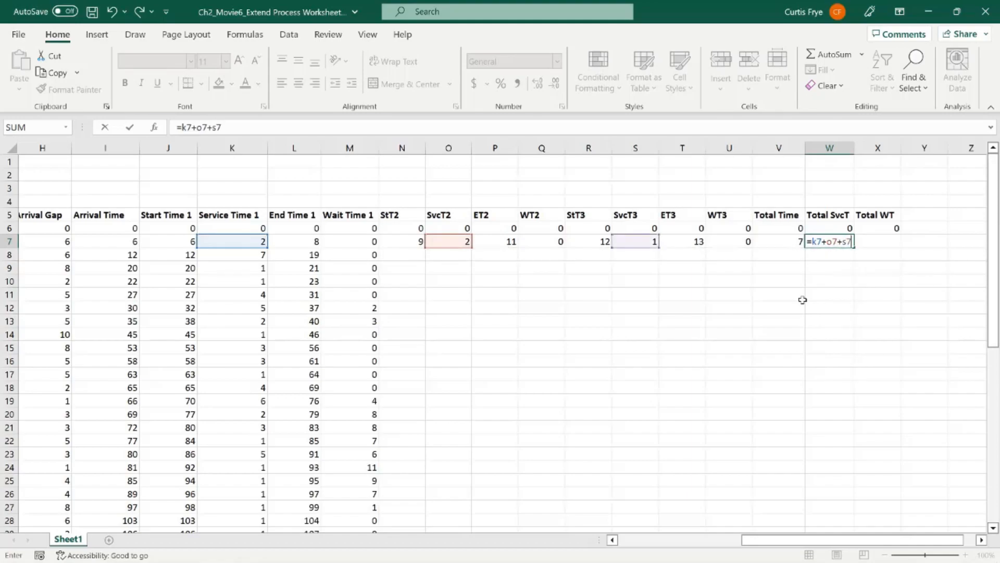
key(Tab)
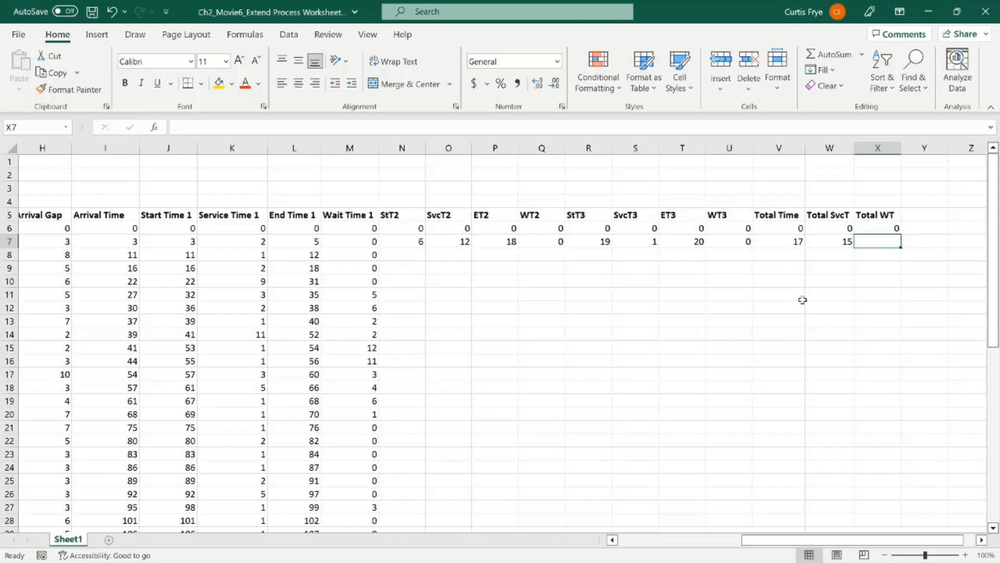
Step: Calculate the first customer's total wait time in X7 with =M7+Q7+U7
text(=m7)
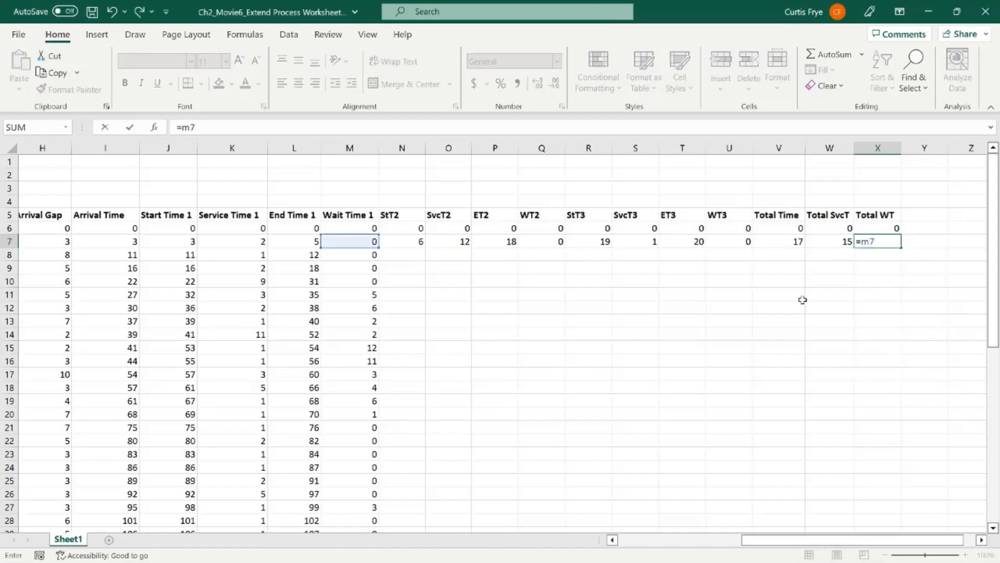
text(+q7)
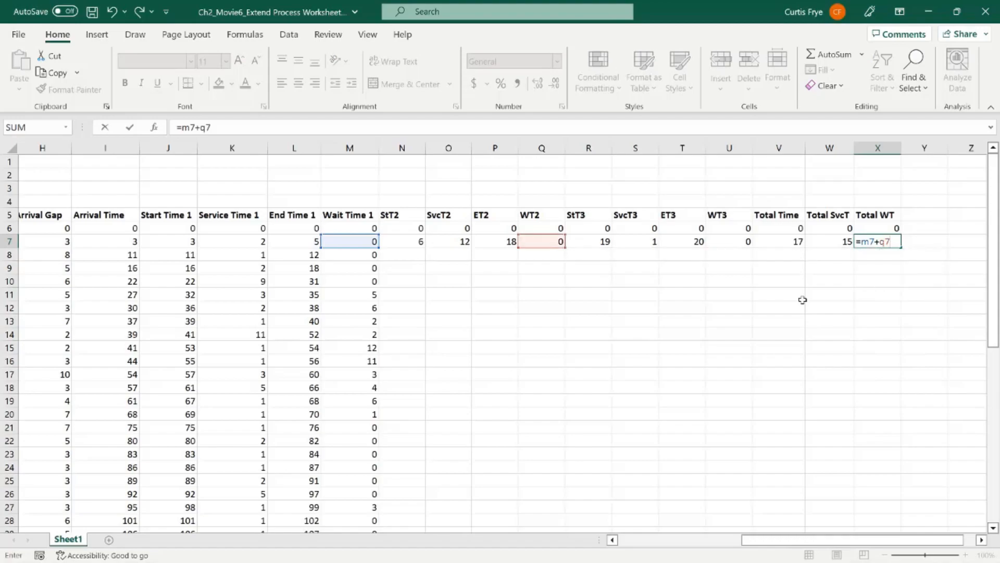
text(+u7)
key(Return)
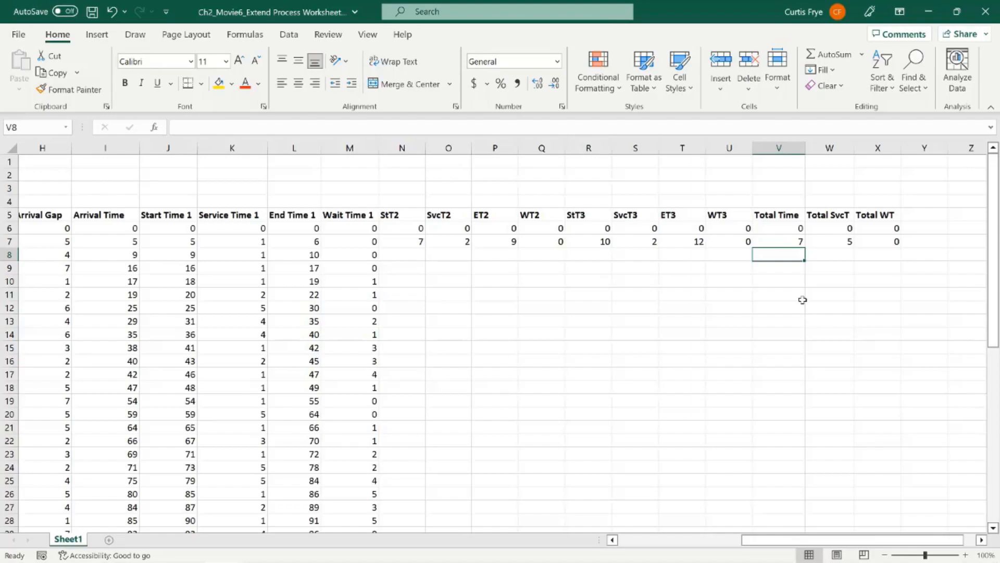
Step: Fill the formulas in N7:X7 down to row 46 for all remaining customers and review the filled rows
drag(420, 242, 862, 242)
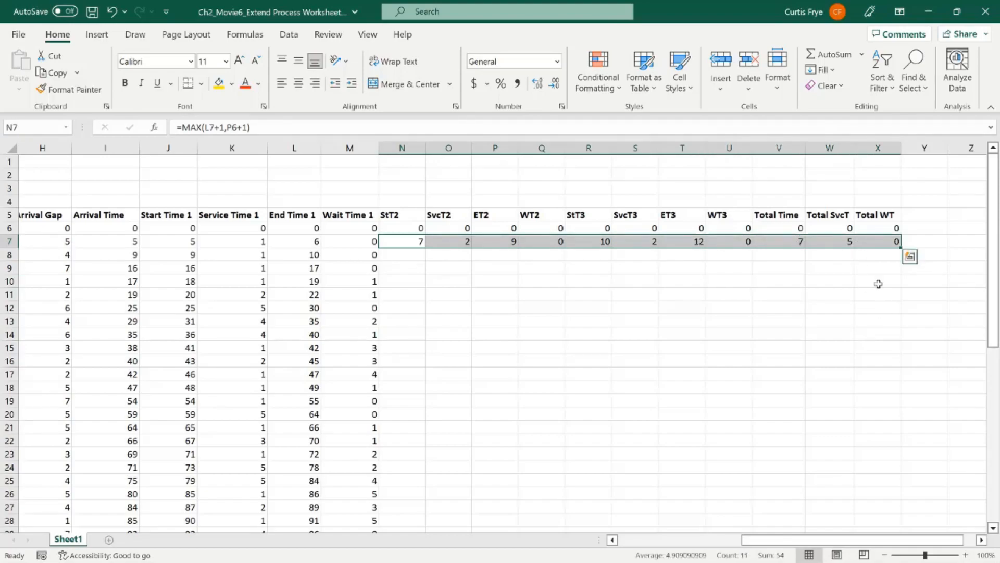
double_click(903, 247)
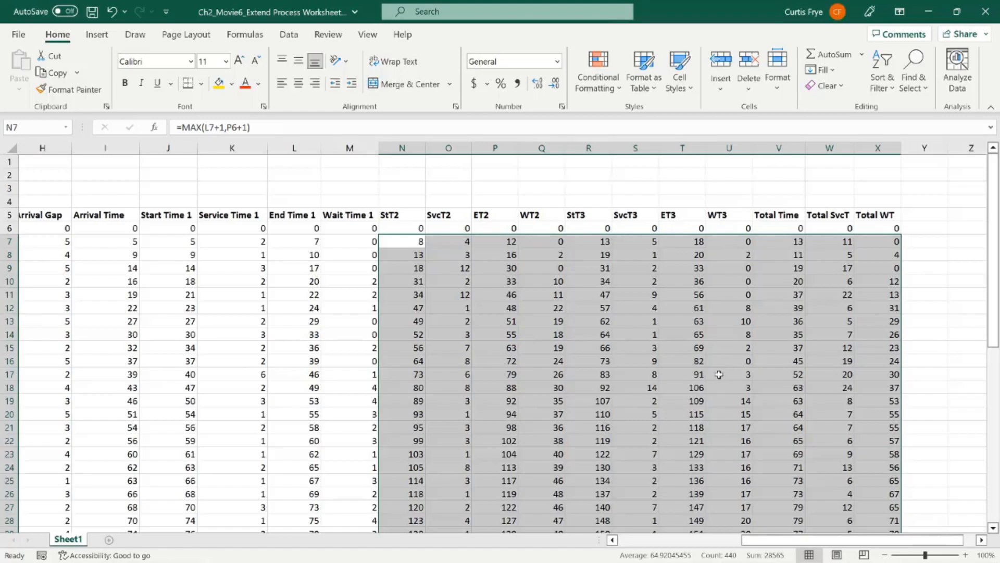
scroll(719, 374, down, 1)
scroll(719, 374, down, 2)
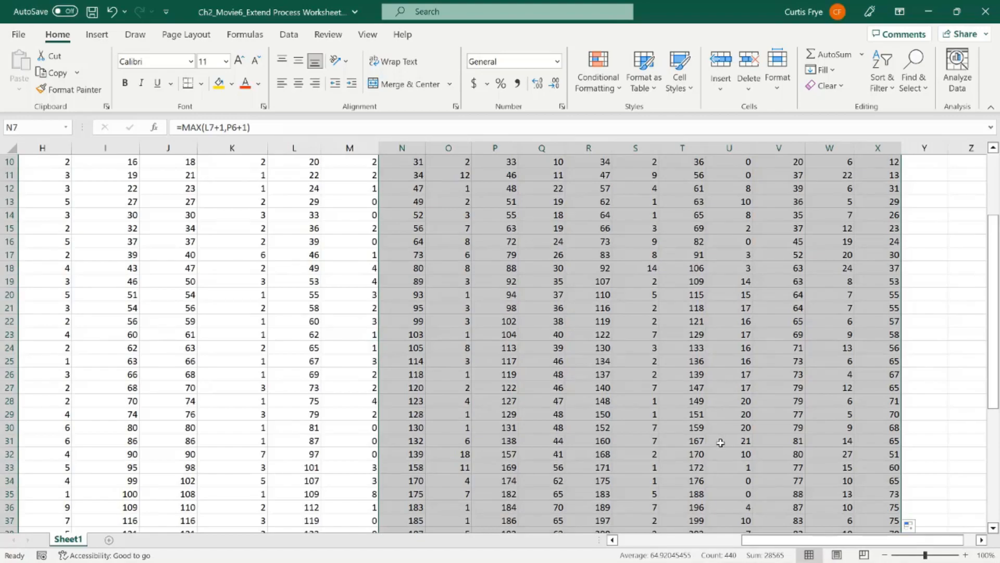
scroll(720, 442, down, 4)
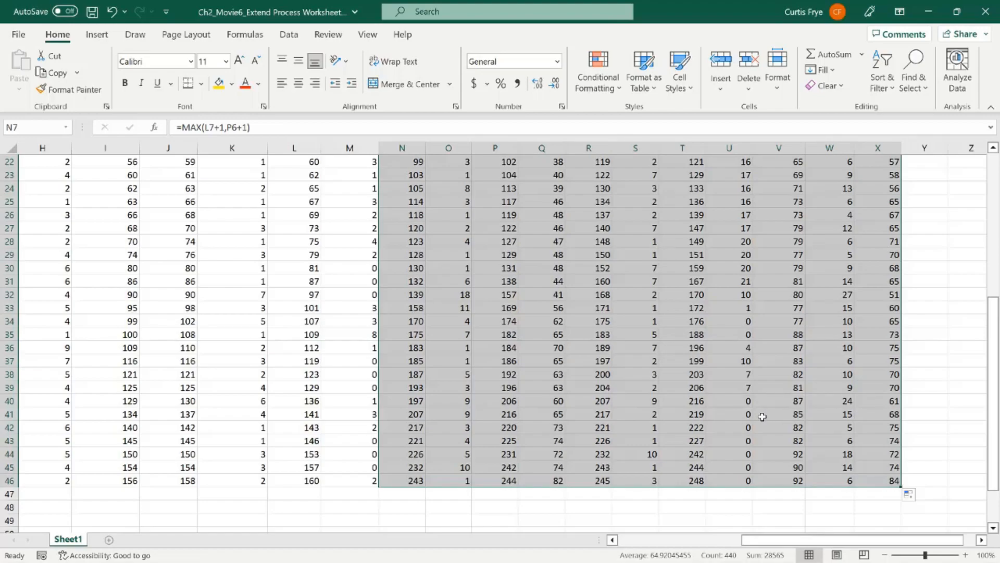
scroll(762, 416, up, 7)
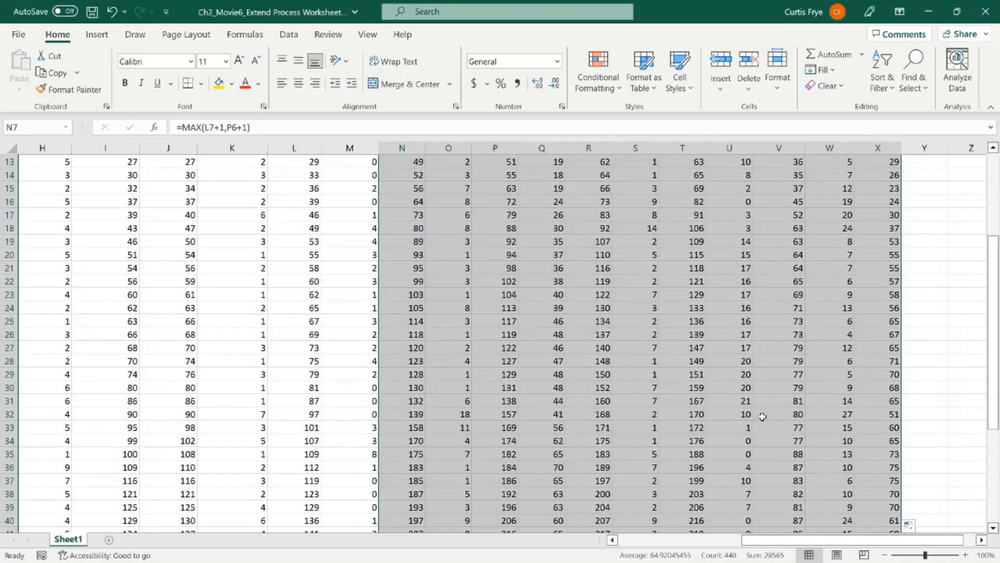
click(404, 230)
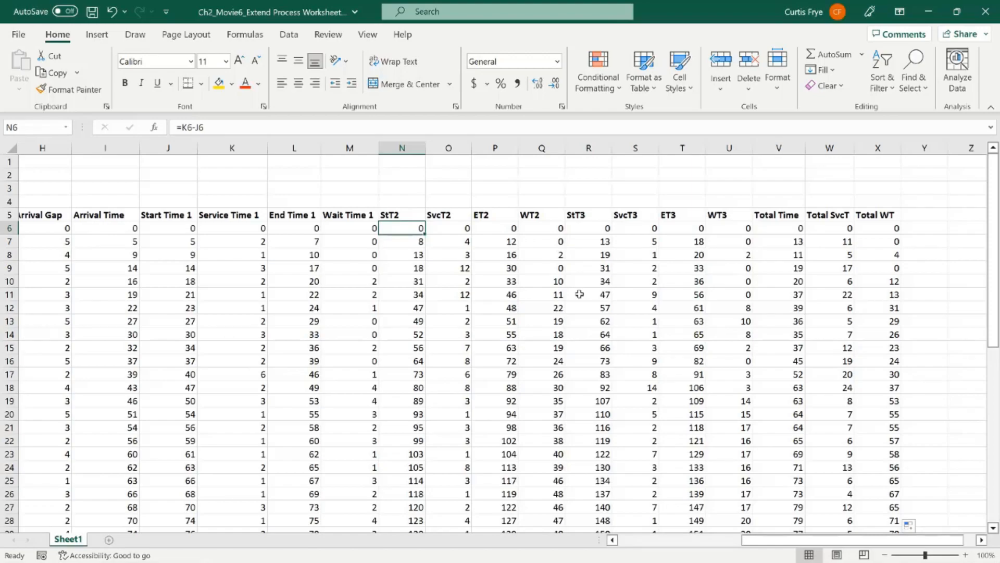
drag(756, 542, 633, 544)
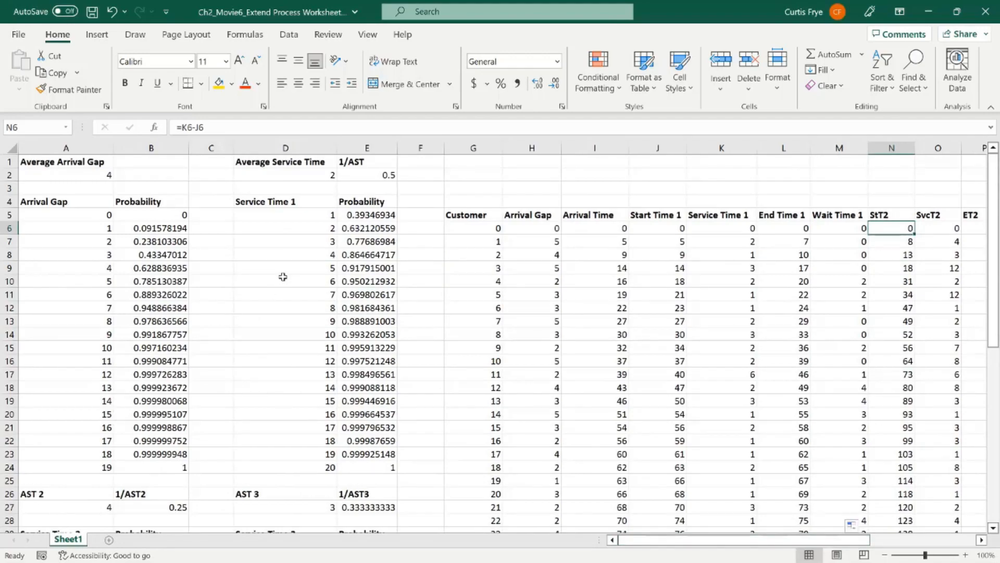
Step: Review the average arrival gap in A2 against the average service times for stage 3 in D27 and stage 2 in A27
click(102, 177)
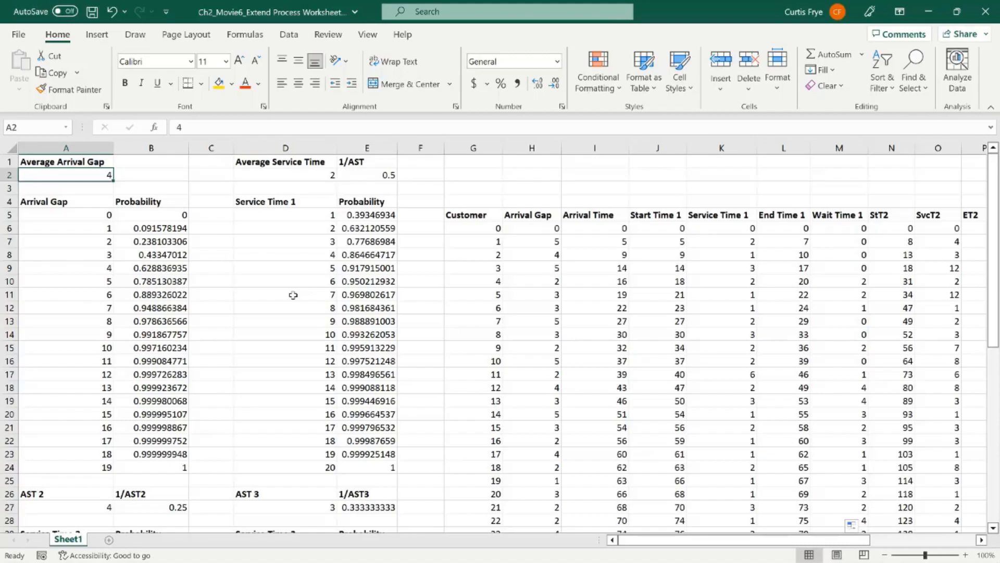
scroll(293, 295, down, 4)
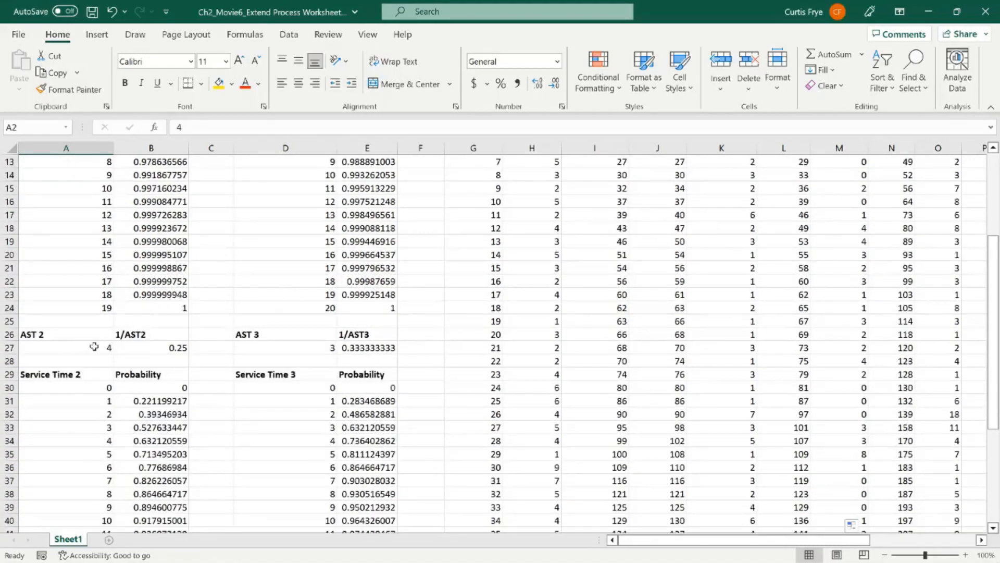
click(258, 348)
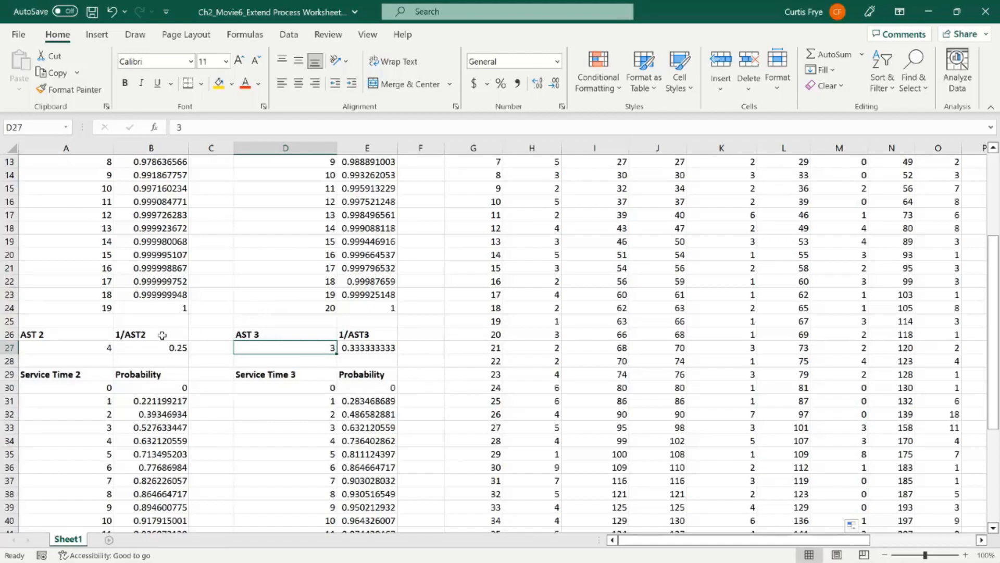
click(94, 347)
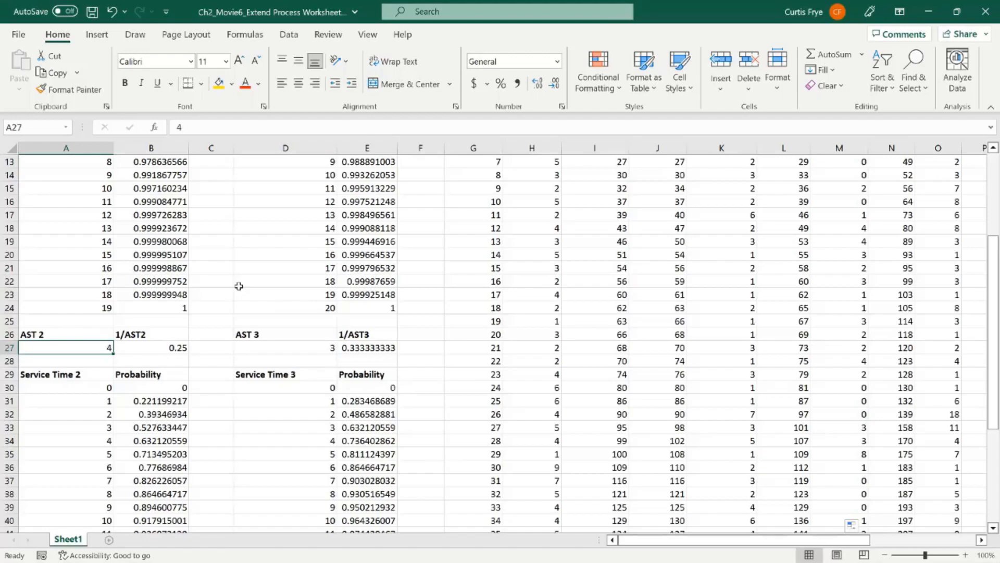
scroll(238, 286, up, 4)
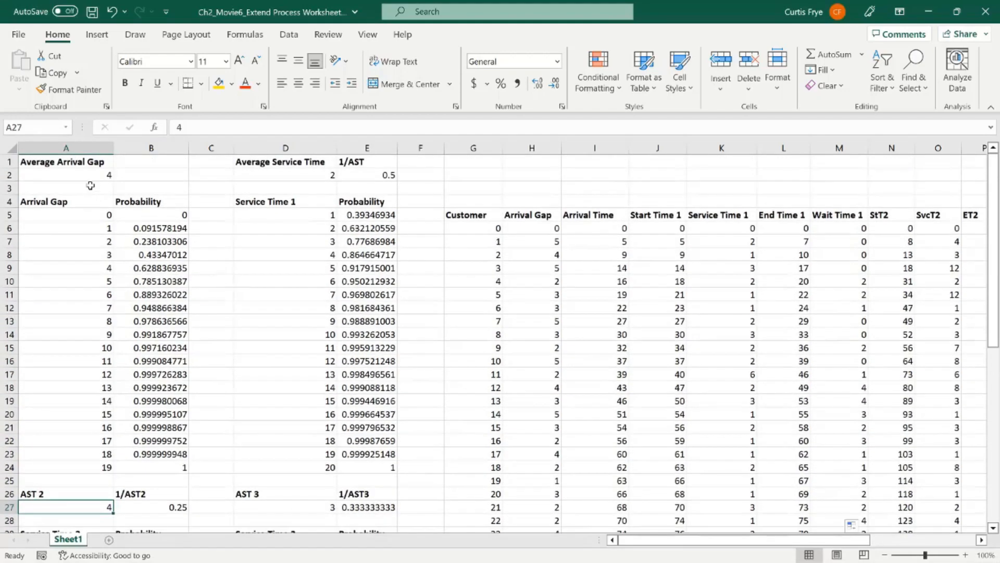
click(86, 174)
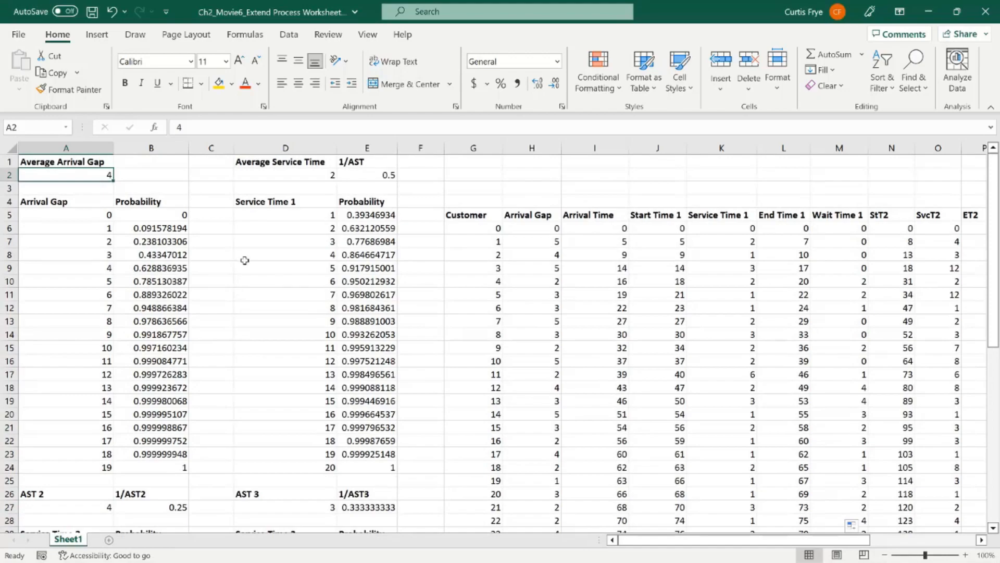